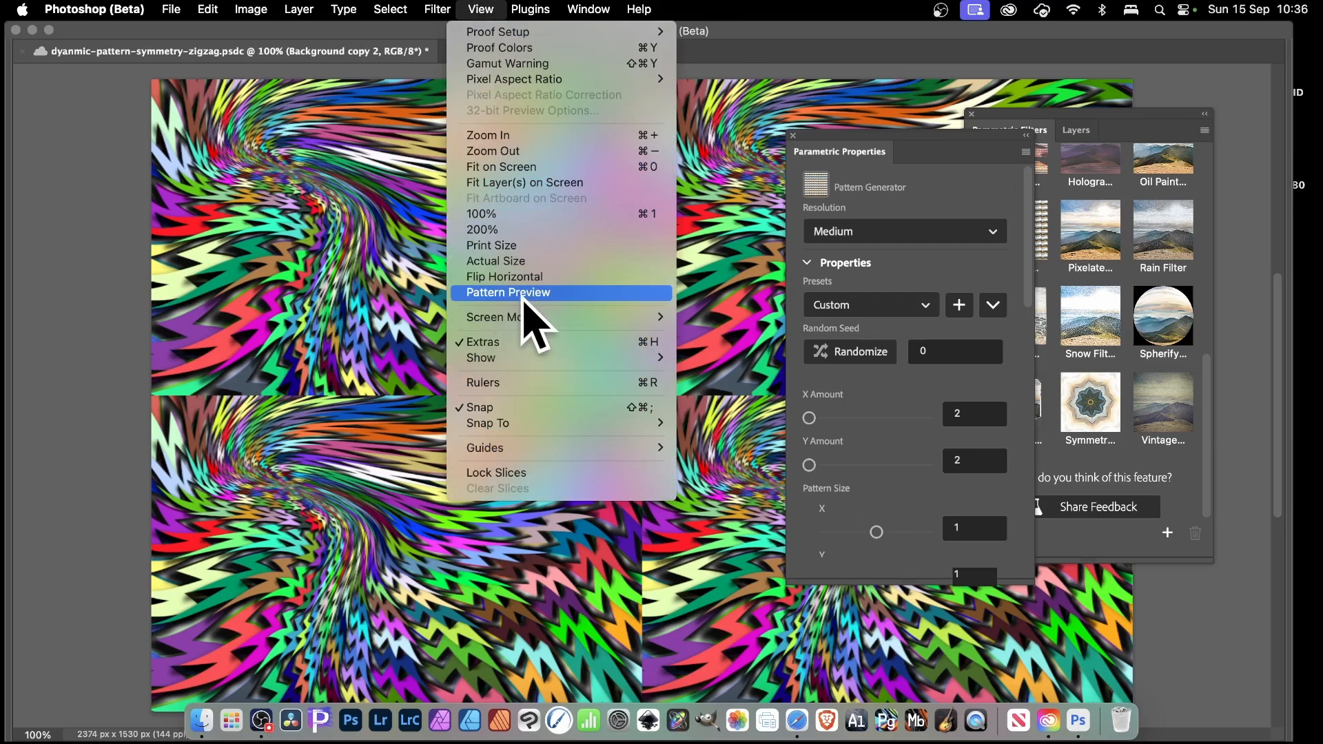
# - Undo the existing Pattern Generator result and apply a fresh Pattern Generator parametric filter to the zigzag artwork
pyautogui.click(965, 133)
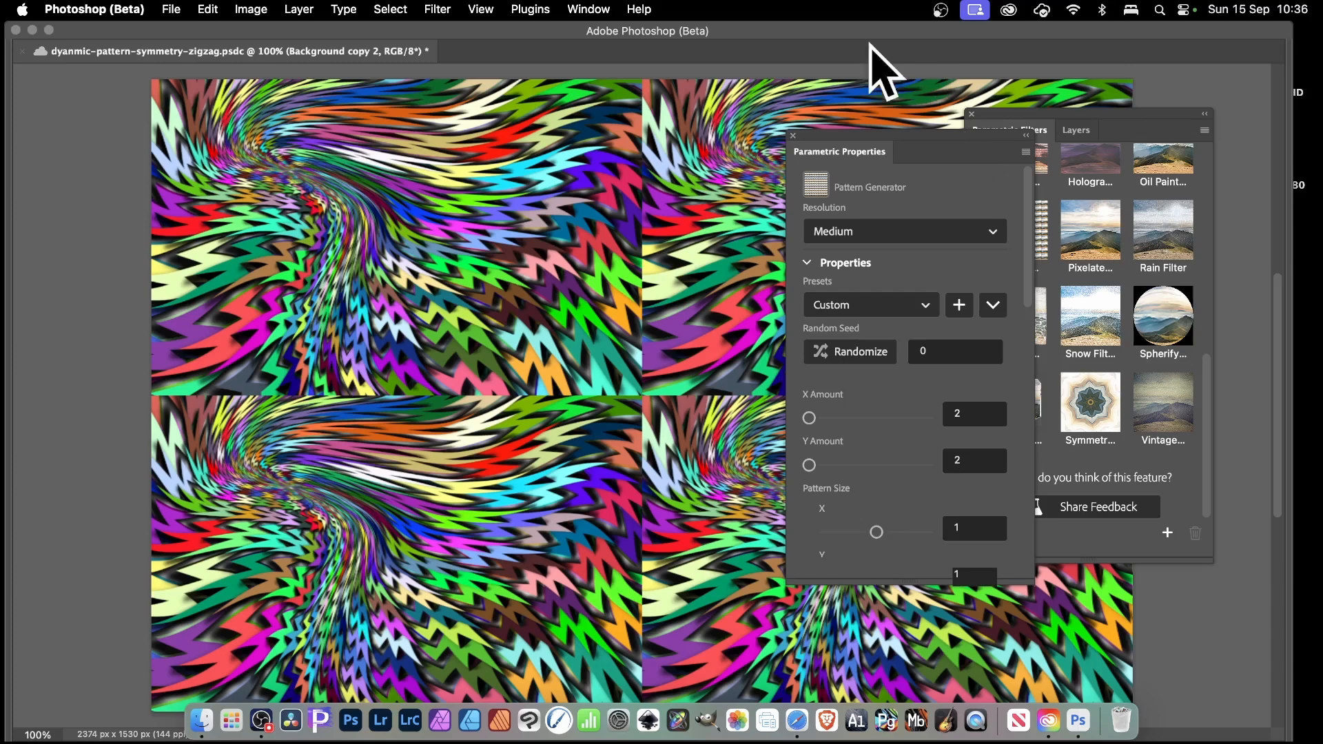
pyautogui.click(438, 10)
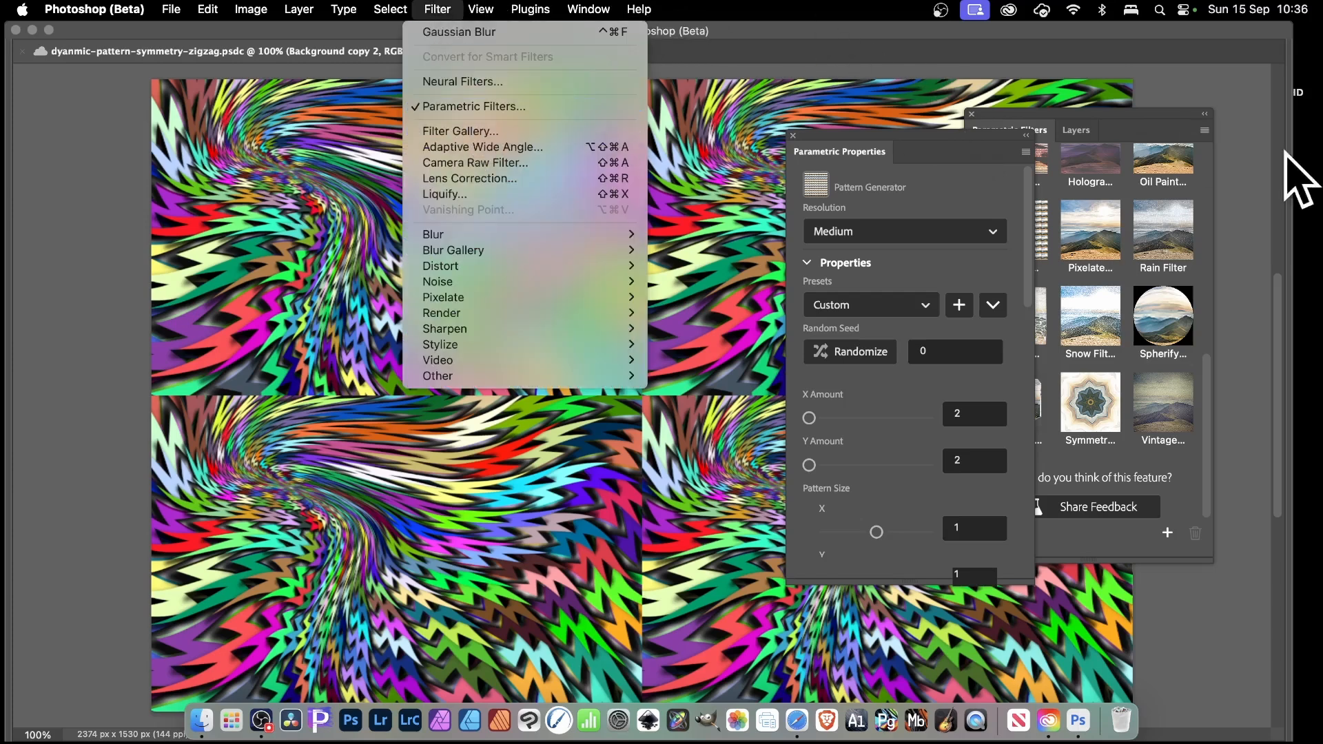
pyautogui.click(1009, 129)
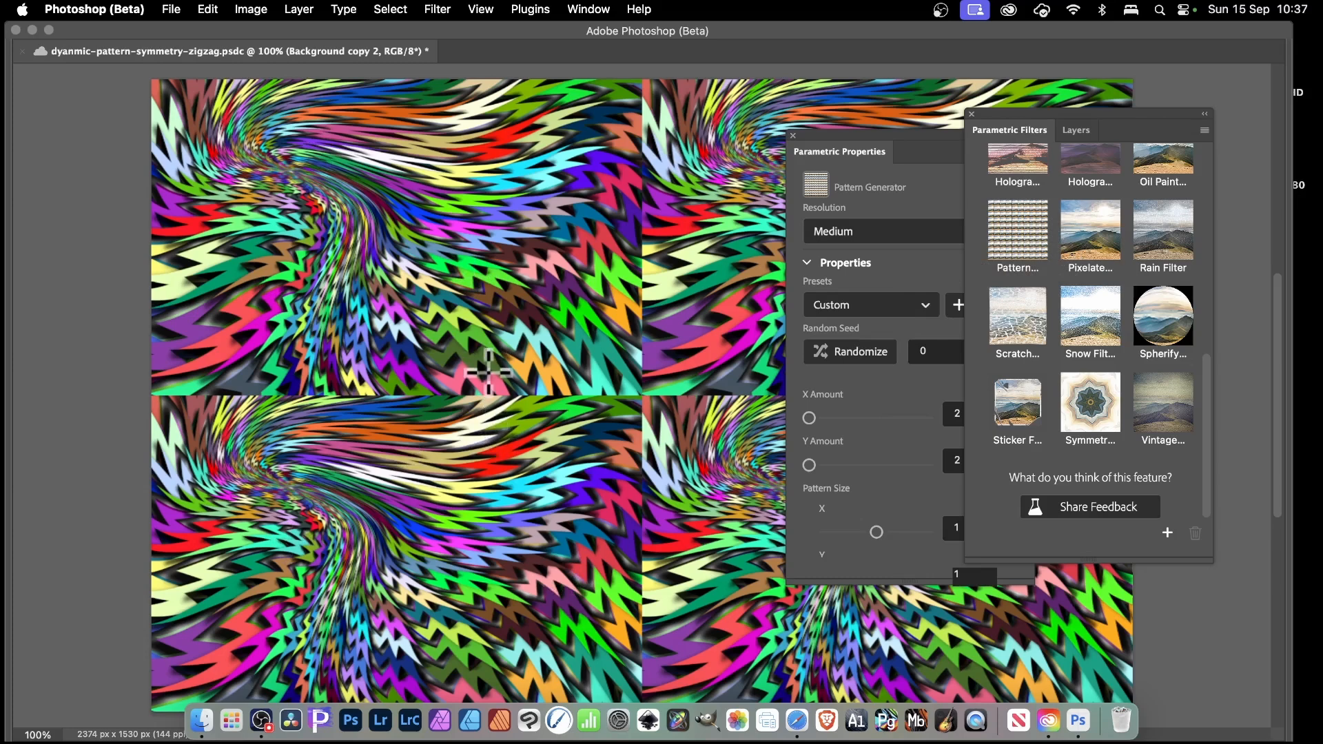
pyautogui.press('super+z')
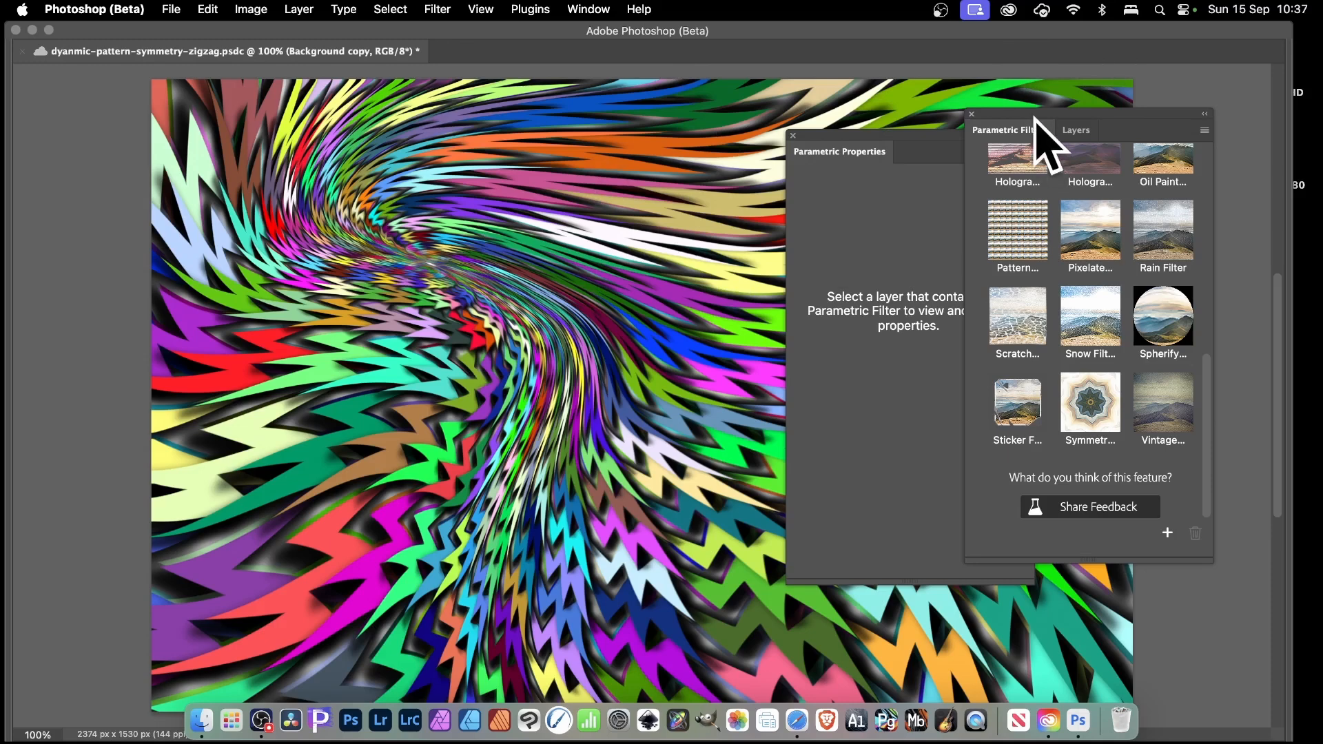
pyautogui.click(1023, 228)
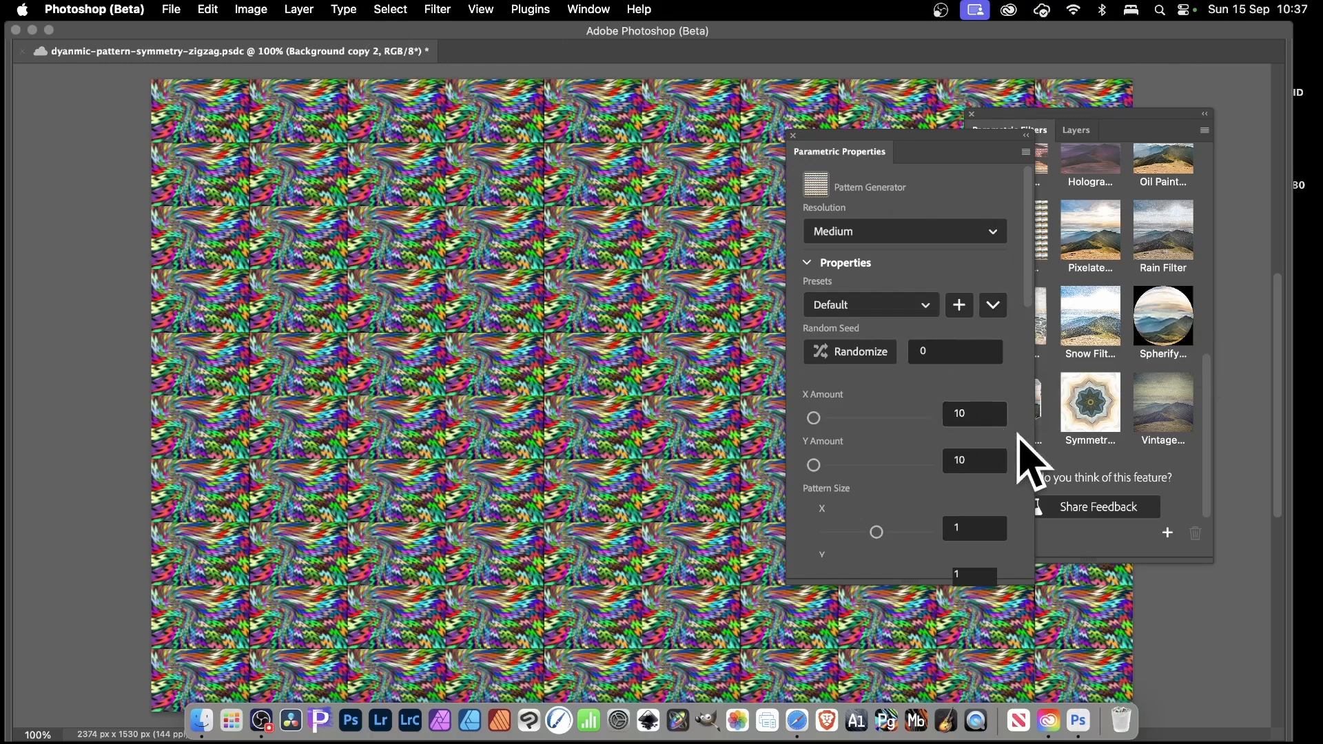
# - Try an X Amount of 73 for the pattern, and set both X Amount and Y Amount to 2
pyautogui.click(975, 414)
pyautogui.moveTo(813, 418); pyautogui.dragTo(847, 418)
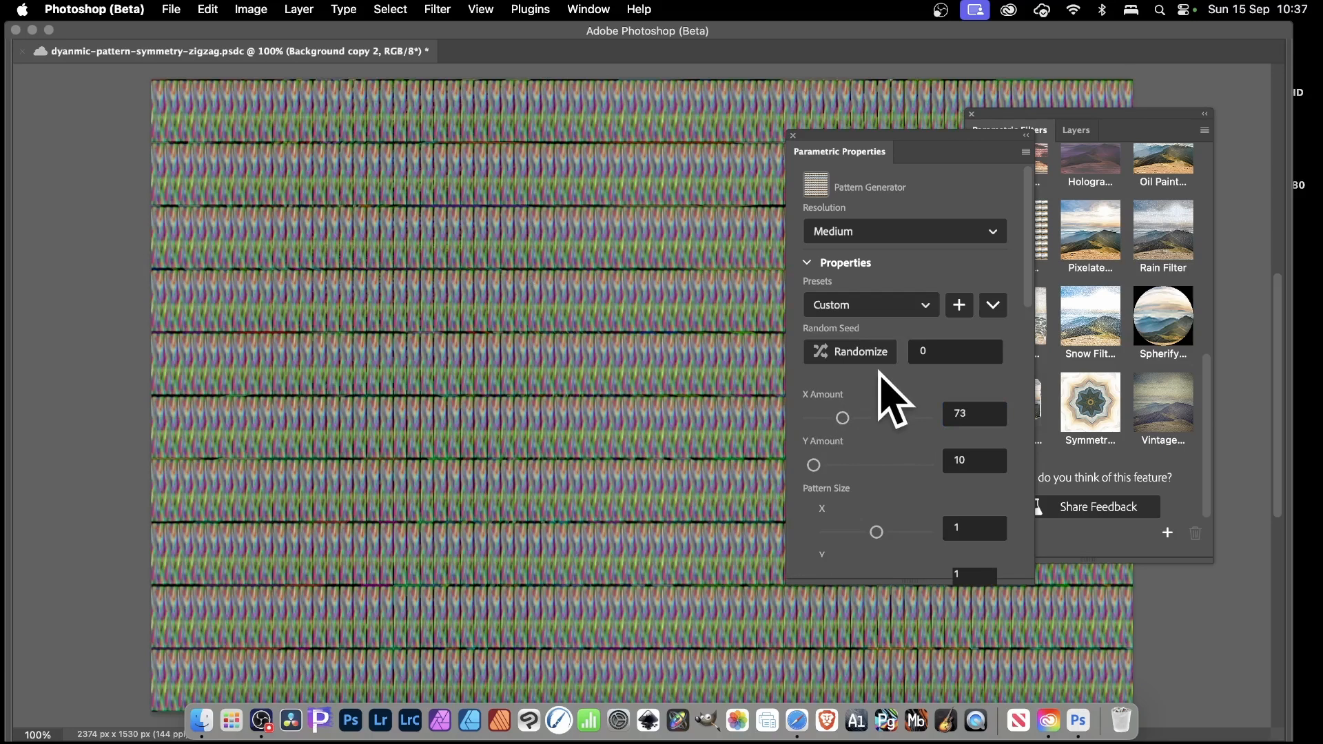
pyautogui.click(966, 415)
pyautogui.write('2')
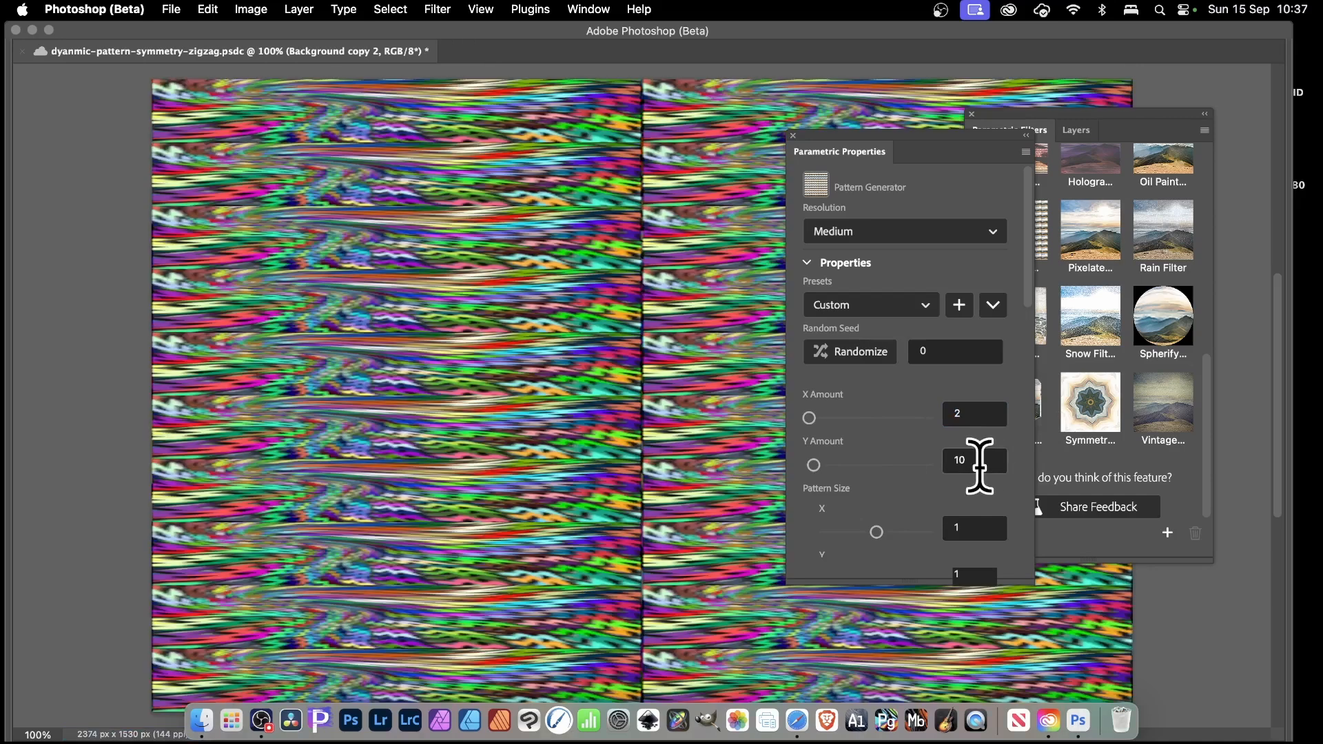
pyautogui.click(948, 459)
pyautogui.write('2')
pyautogui.press('Tab')
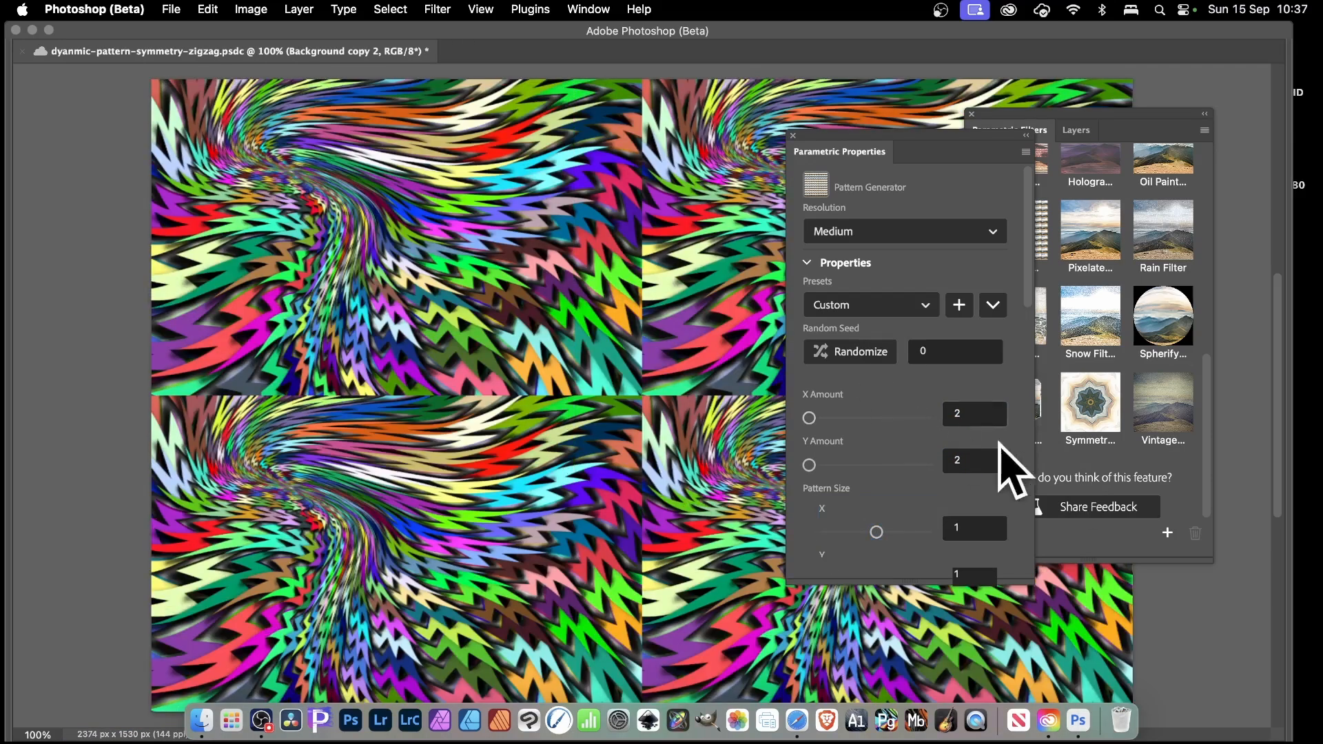
# - Set the pattern's X Amount and Y Amount to 3 for a three-by-three grid of tiles
pyautogui.click(945, 412)
pyautogui.write('3')
pyautogui.click(980, 460)
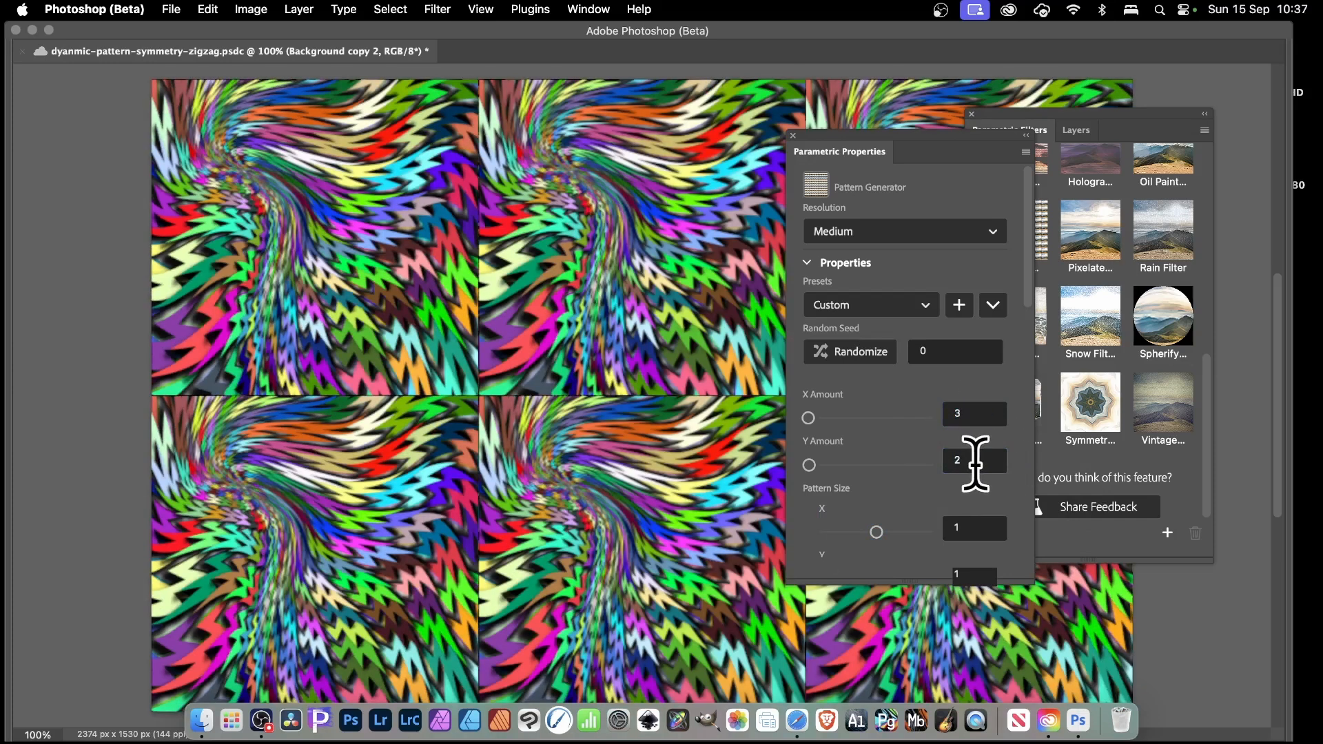
pyautogui.write('3')
pyautogui.press('Return')
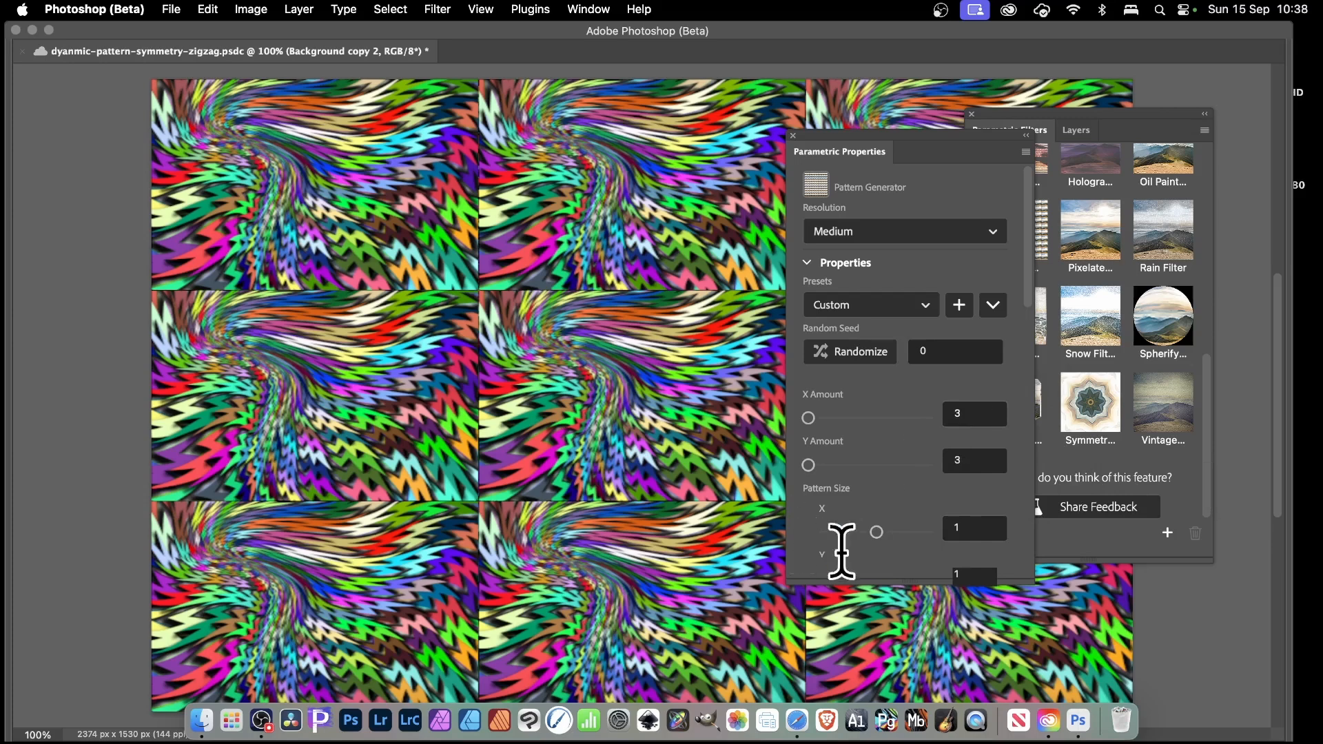
# - Set the Pattern Size to 0.5 in both X and Y, and inspect the tiles on the unobstructed canvas
pyautogui.scroll(-1, 987, 512)
pyautogui.scroll(-3, 987, 511)
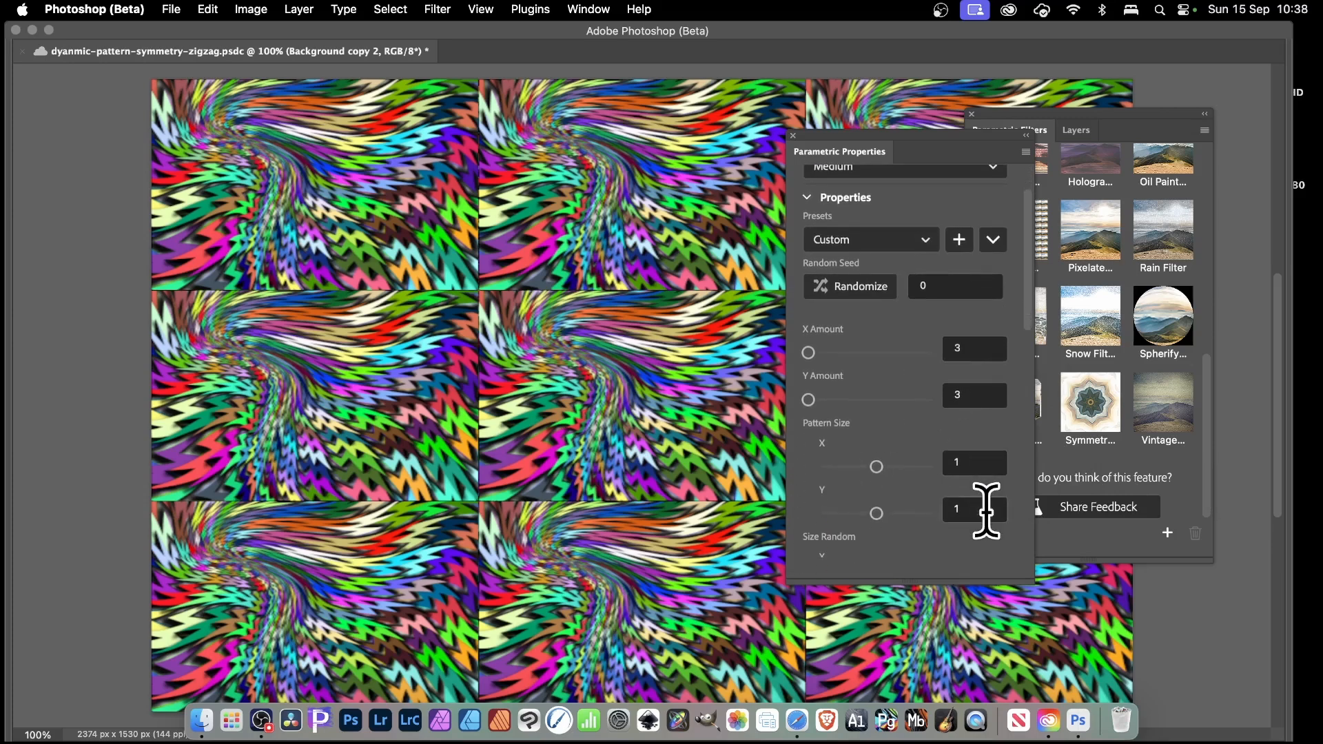
pyautogui.click(975, 460)
pyautogui.write('0.5')
pyautogui.press('Tab')
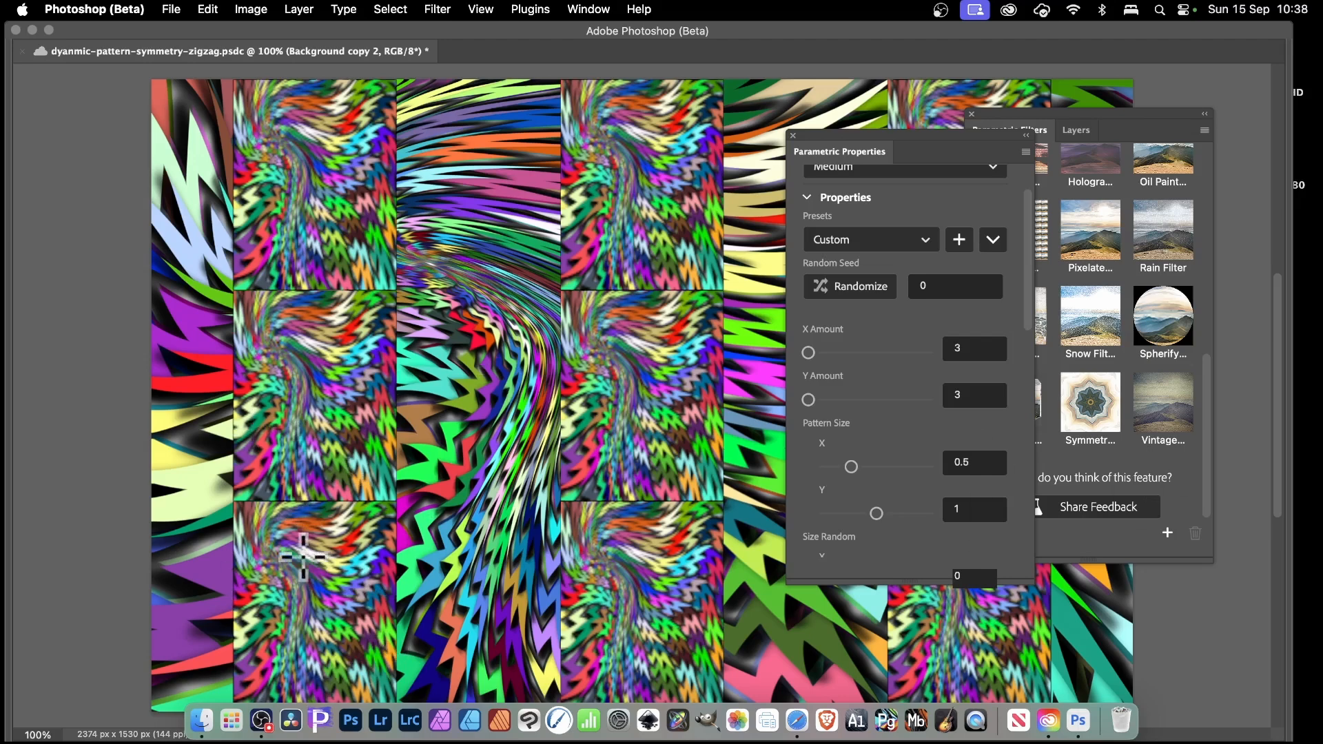
pyautogui.click(955, 509)
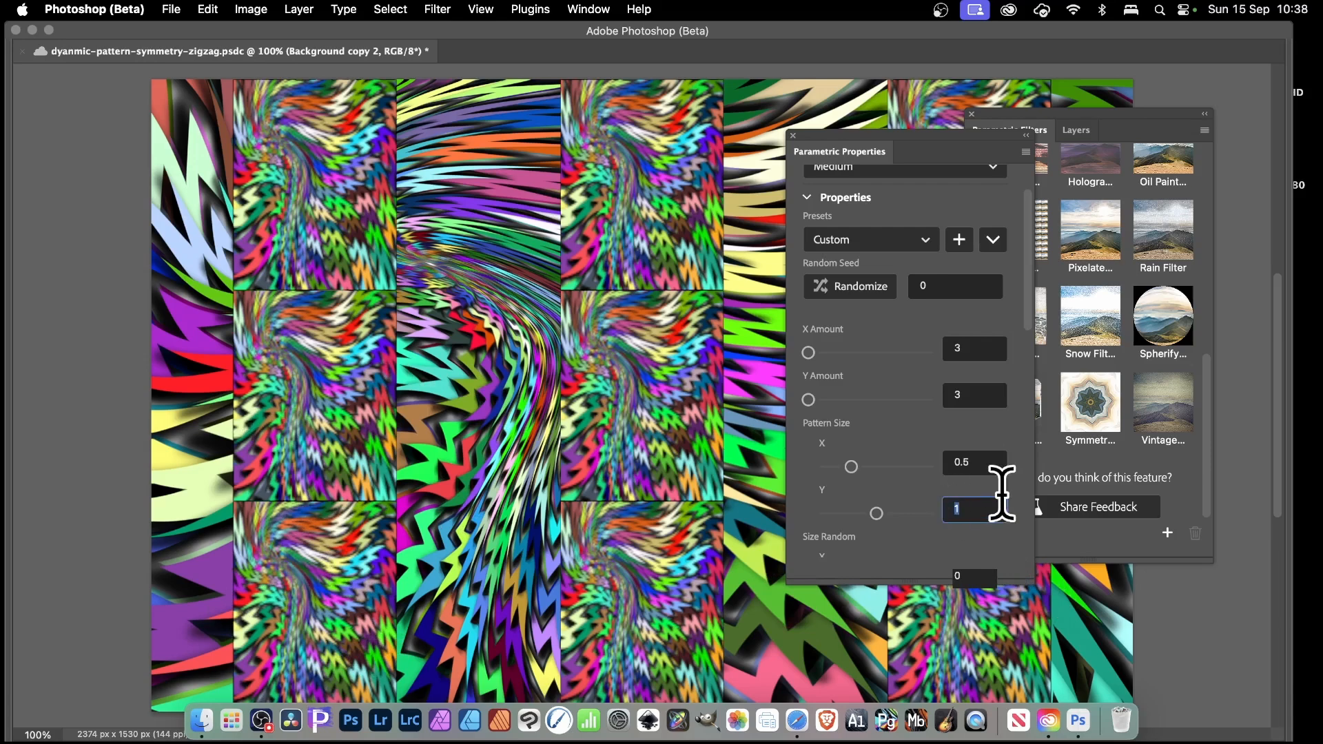
pyautogui.write('0.5')
pyautogui.press('Tab')
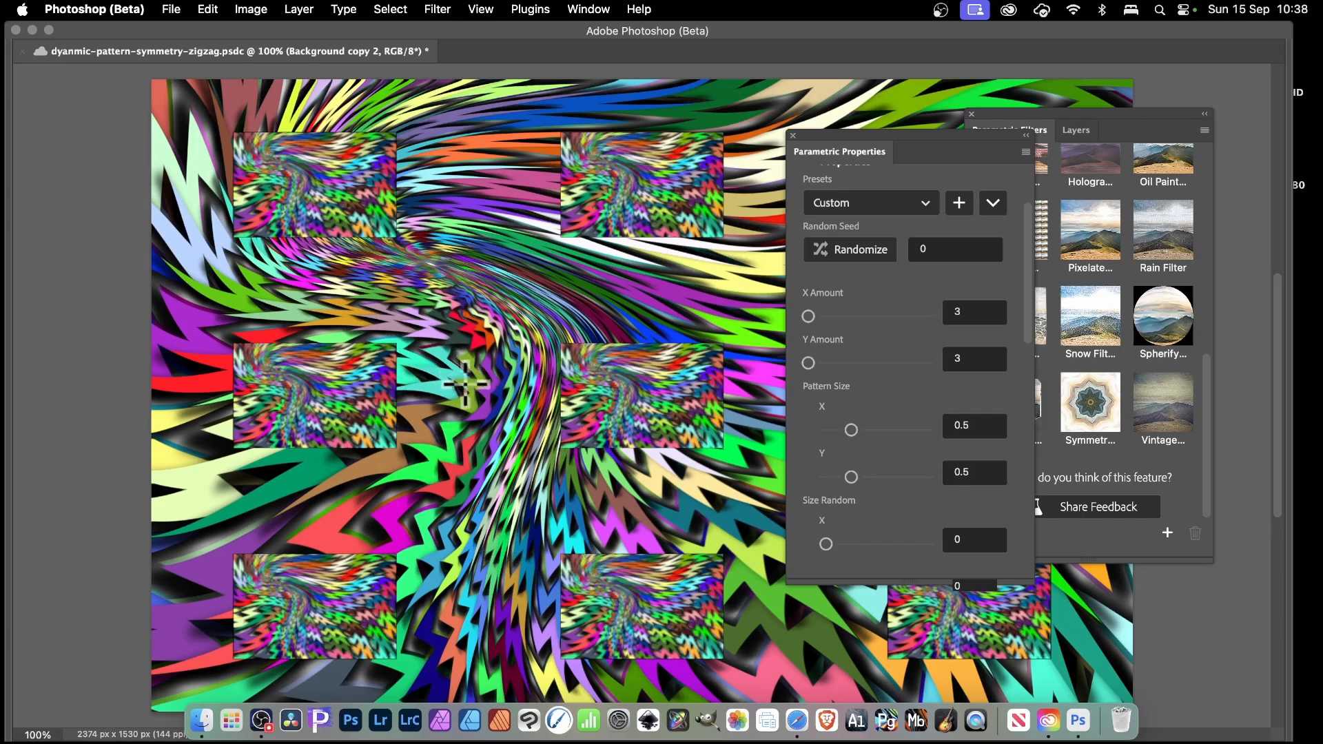
pyautogui.press('Tab')
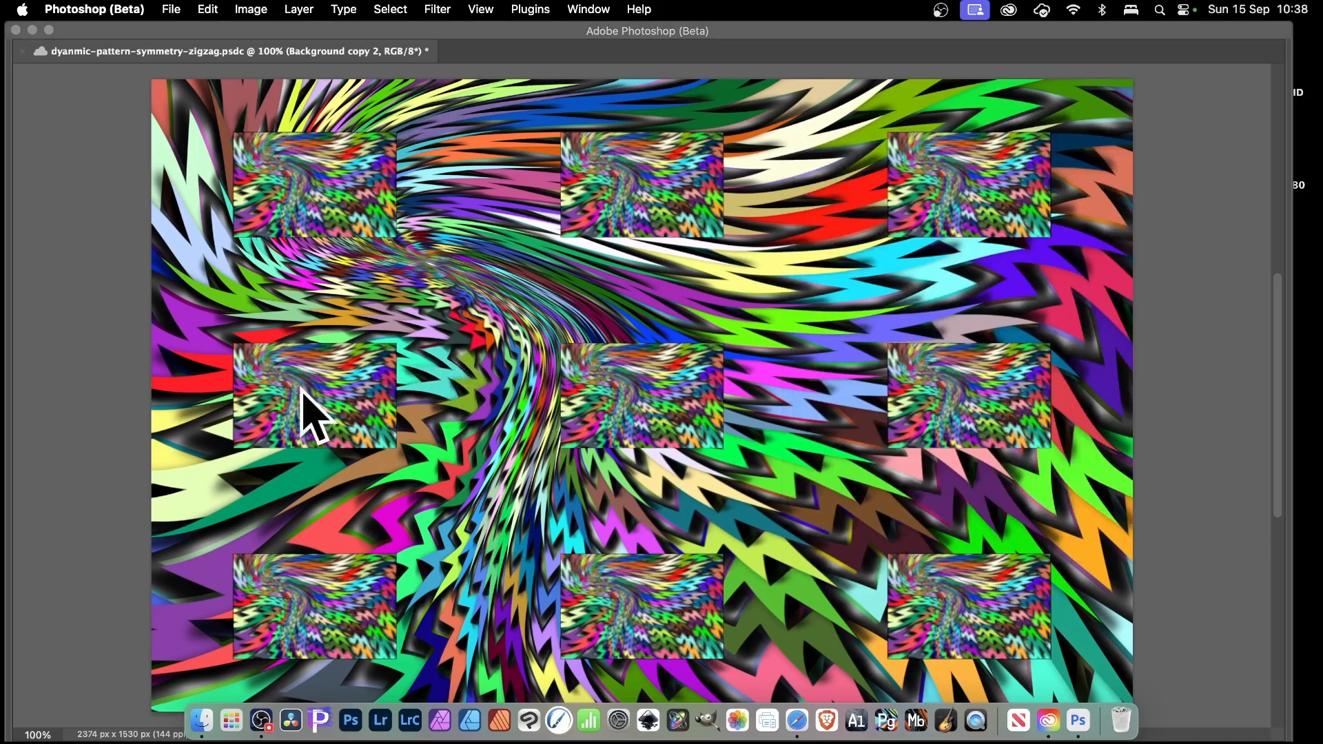
pyautogui.press('Tab')
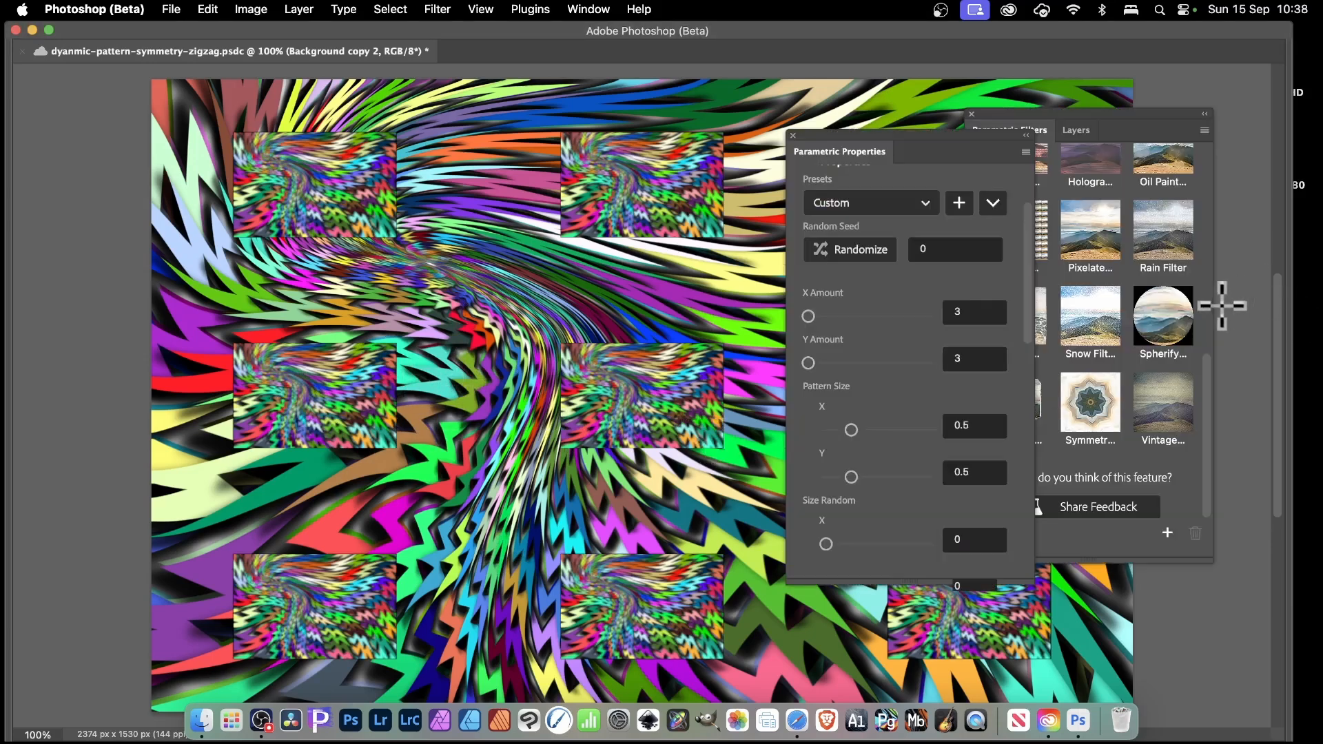
# - Set the Pattern Size to 0.75 in both X and Y
pyautogui.click(975, 426)
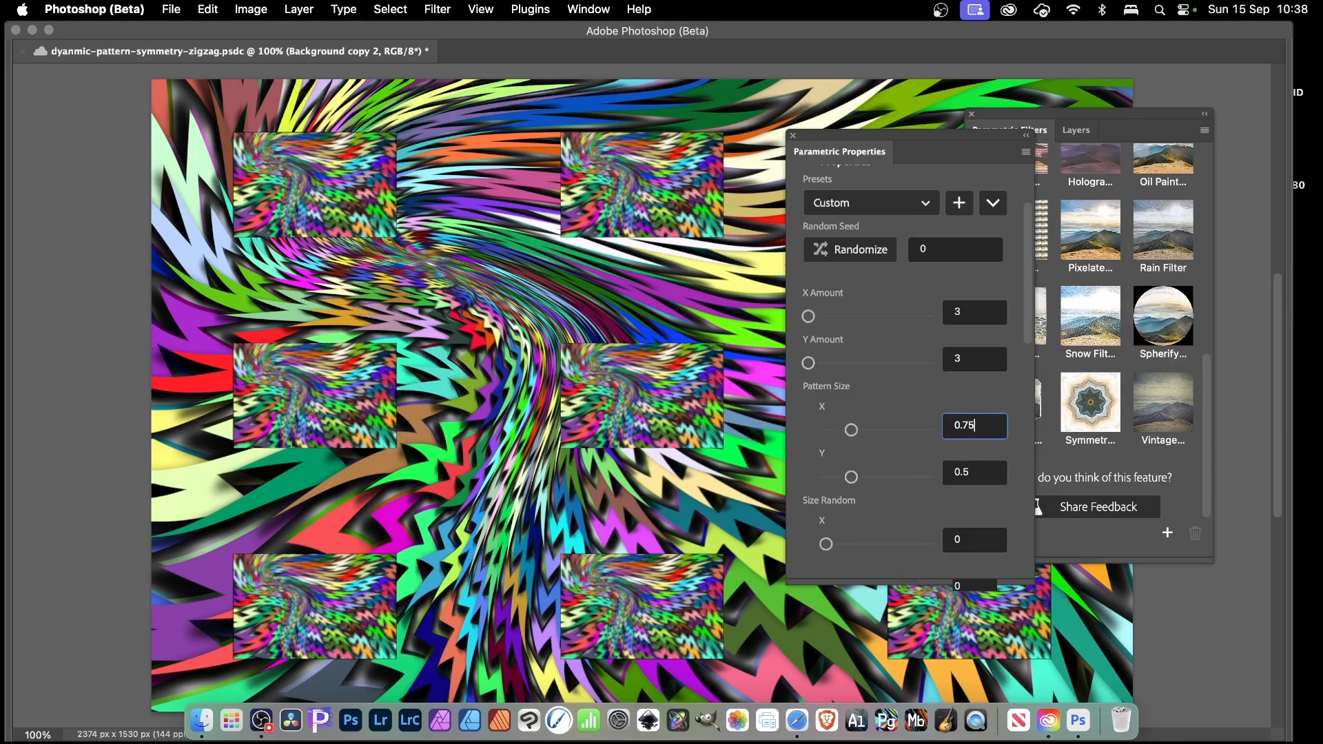
pyautogui.write('0.75')
pyautogui.press('Tab')
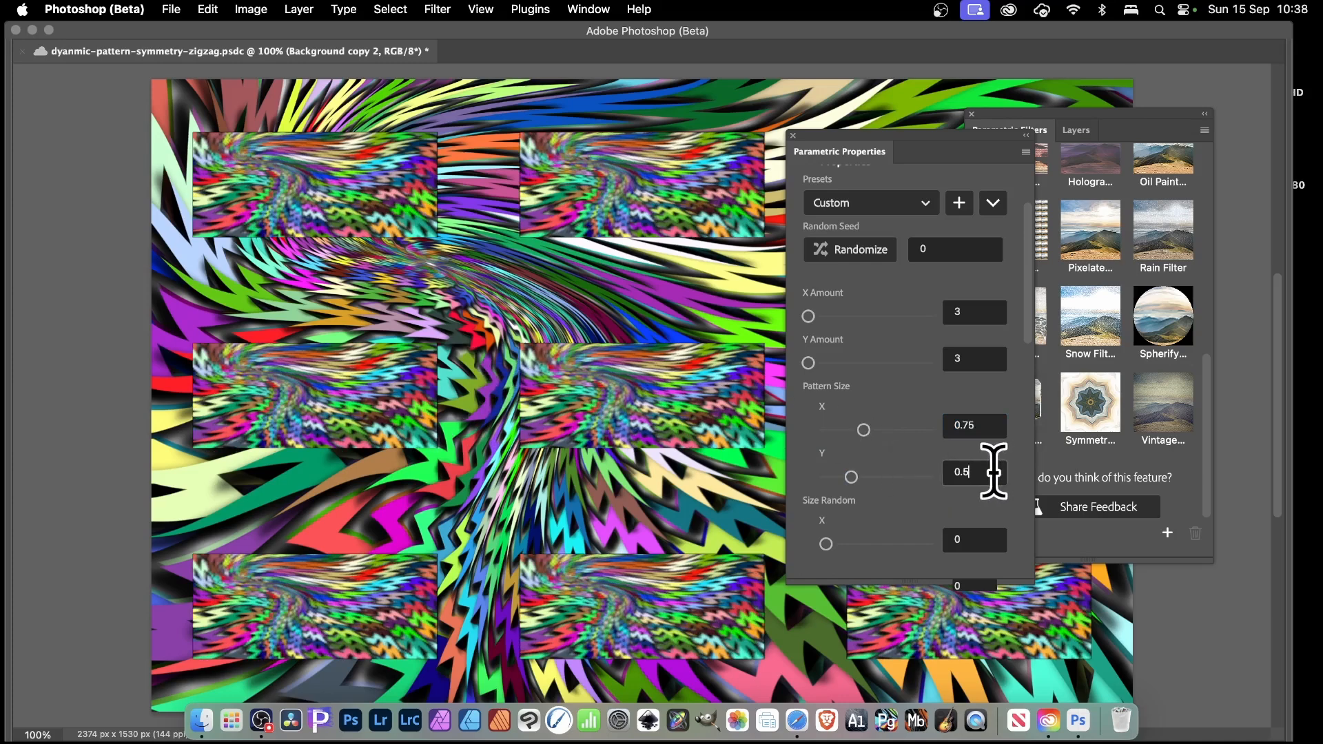
pyautogui.moveTo(999, 464); pyautogui.dragTo(941, 464)
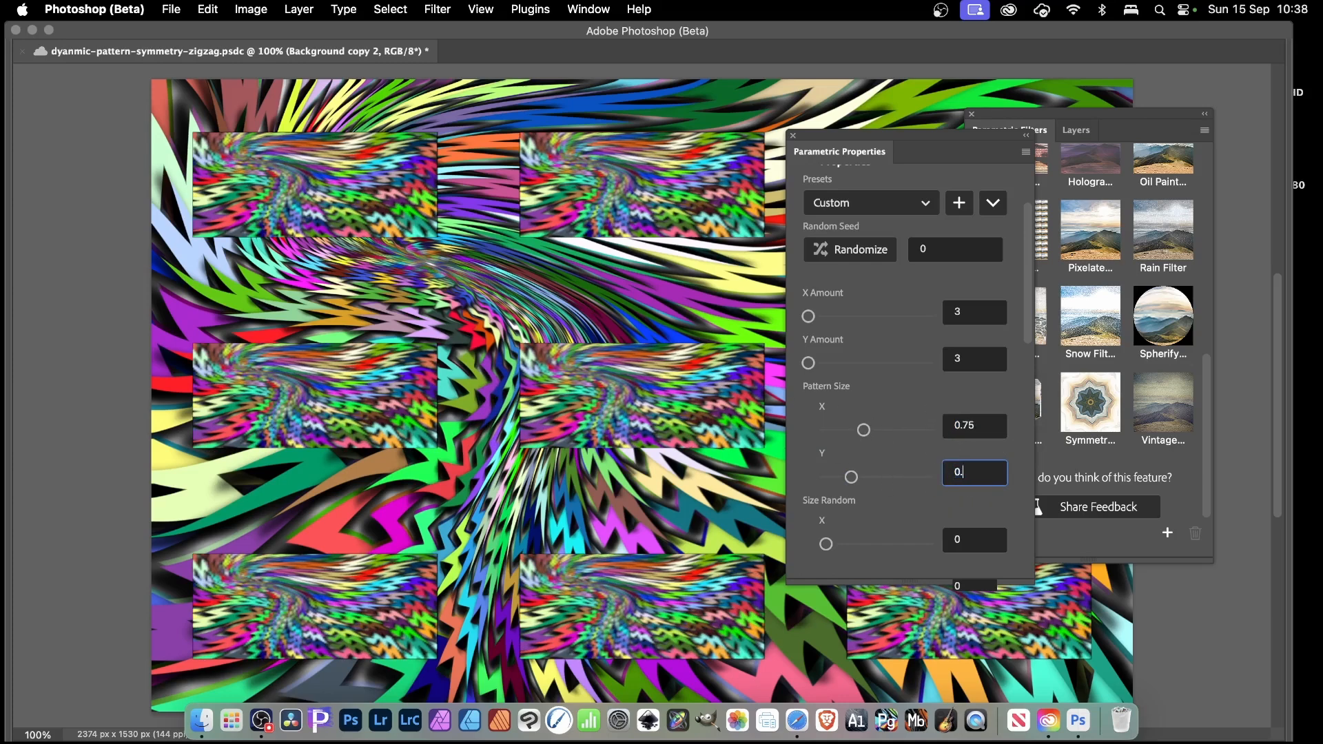
pyautogui.write('0.75')
pyautogui.press('Tab')
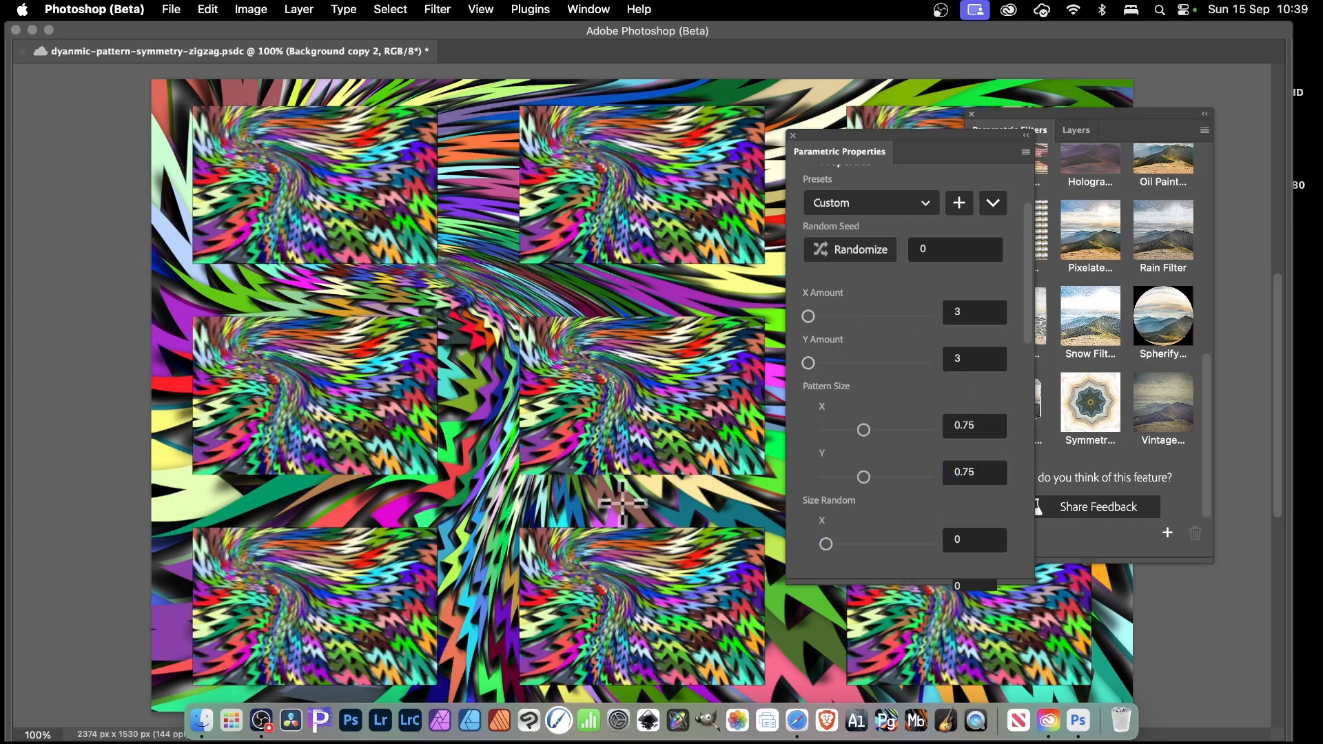
# - Try Size Random values of 0.79 for X and 0.69 for Y, and reset both to 0
pyautogui.scroll(-5, 960, 310)
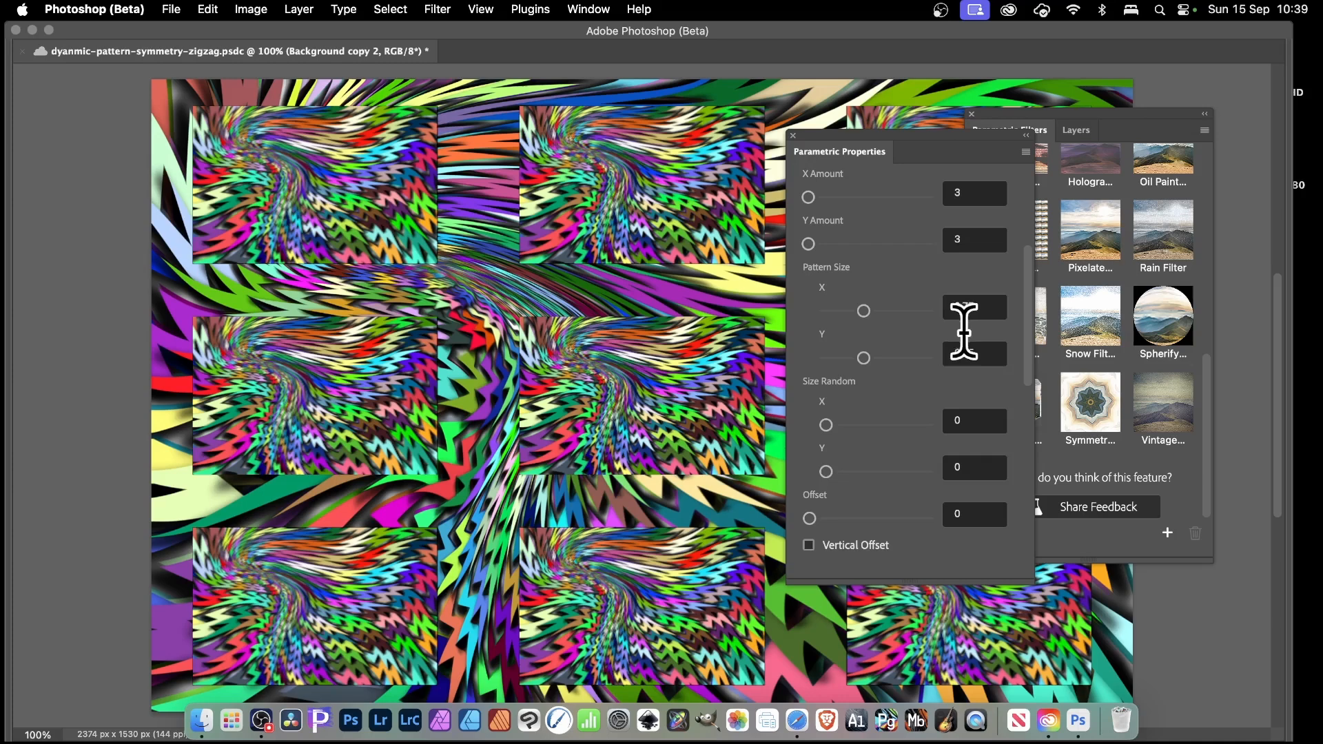
pyautogui.click(956, 417)
pyautogui.moveTo(826, 425); pyautogui.dragTo(872, 426)
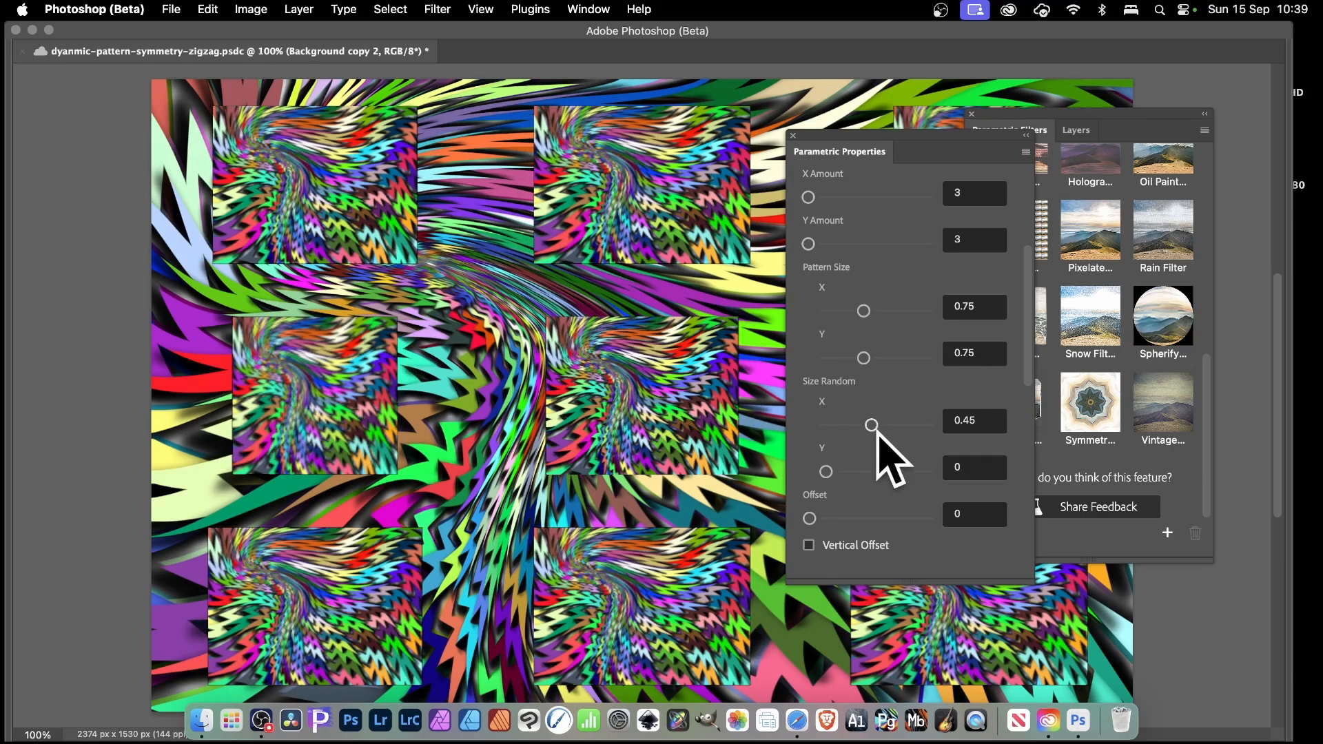
pyautogui.moveTo(872, 426); pyautogui.dragTo(905, 426)
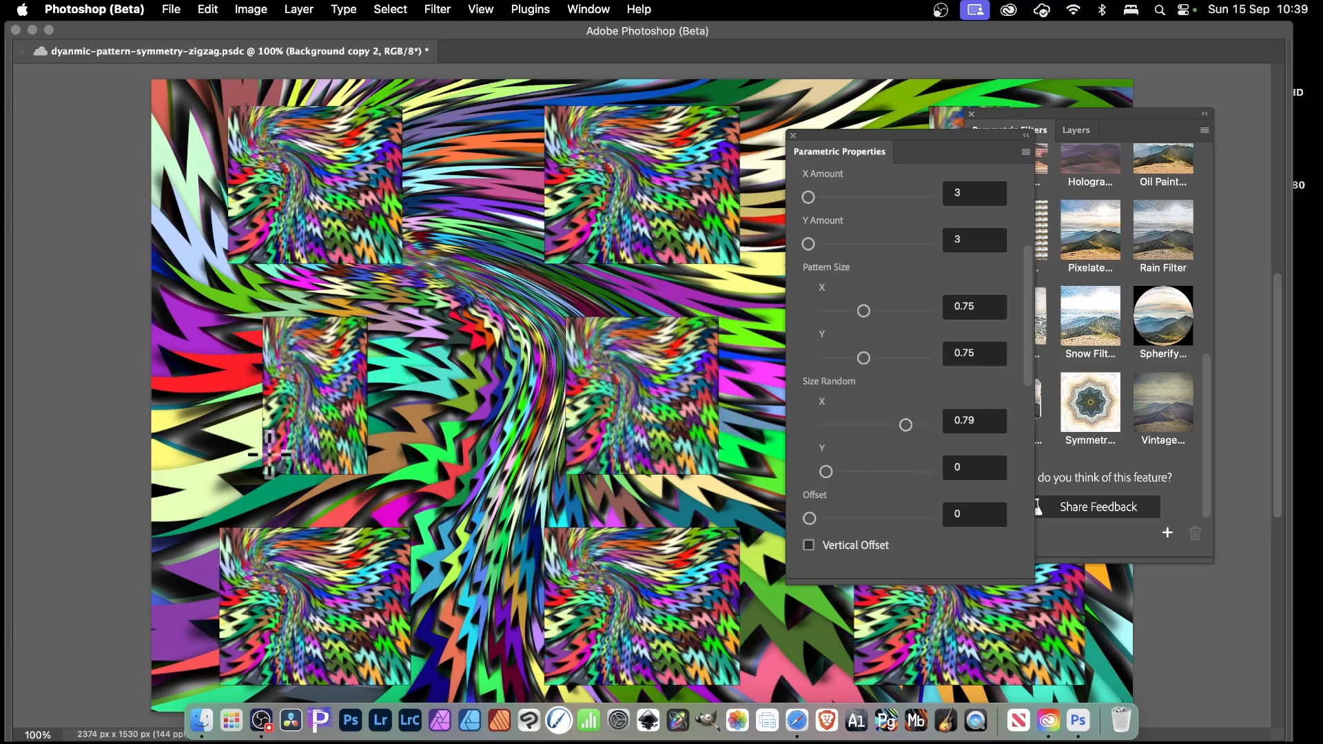
pyautogui.moveTo(825, 472); pyautogui.dragTo(896, 472)
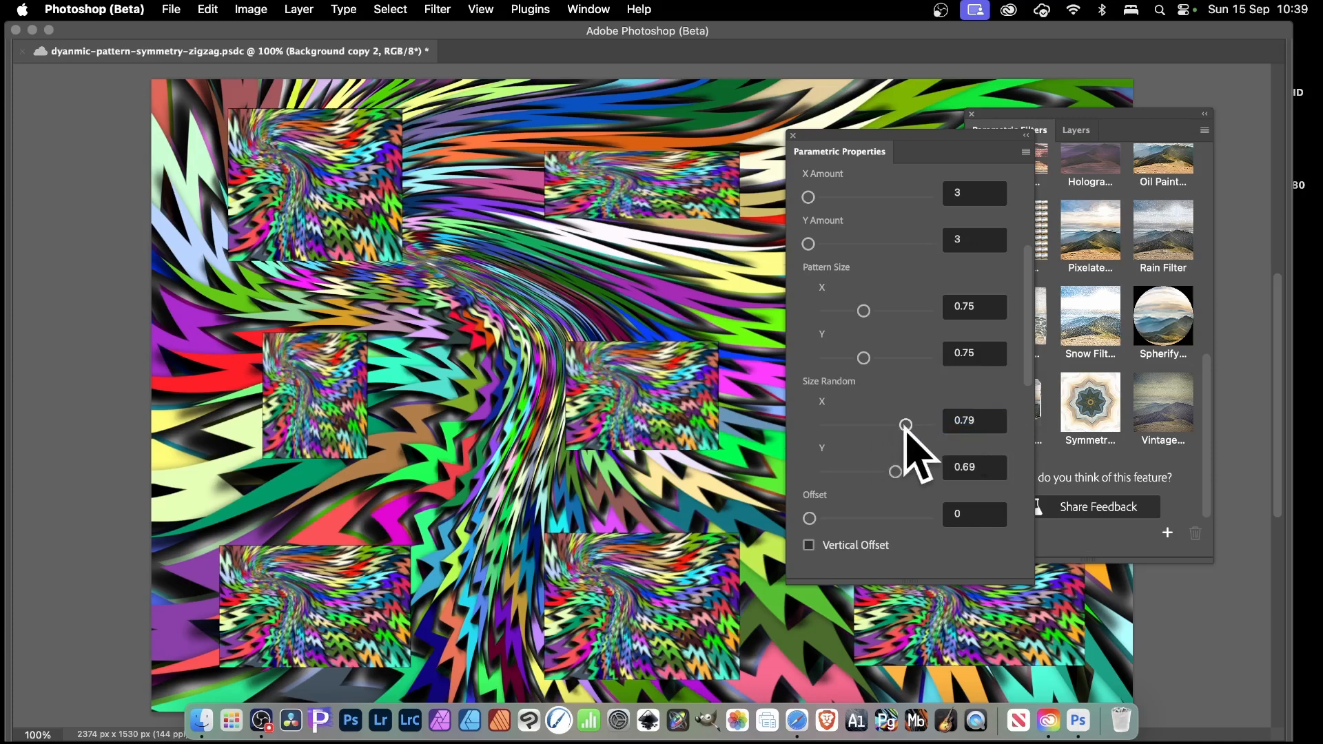
pyautogui.moveTo(906, 425); pyautogui.dragTo(819, 425)
pyautogui.moveTo(891, 472); pyautogui.dragTo(855, 469)
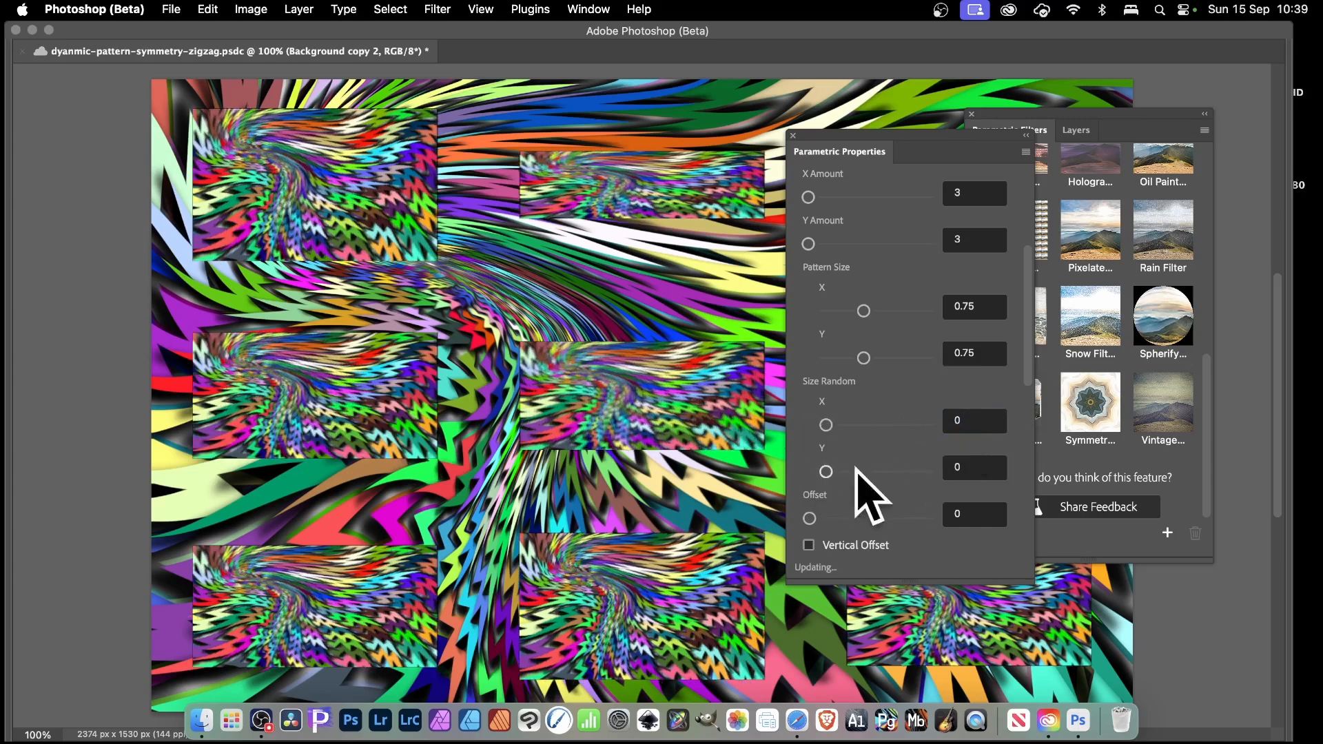
# - Try a tile Offset of 0.4 with Vertical Offset switched on, and reset the Offset to 0 with Vertical Offset off
pyautogui.moveTo(810, 520); pyautogui.dragTo(859, 517)
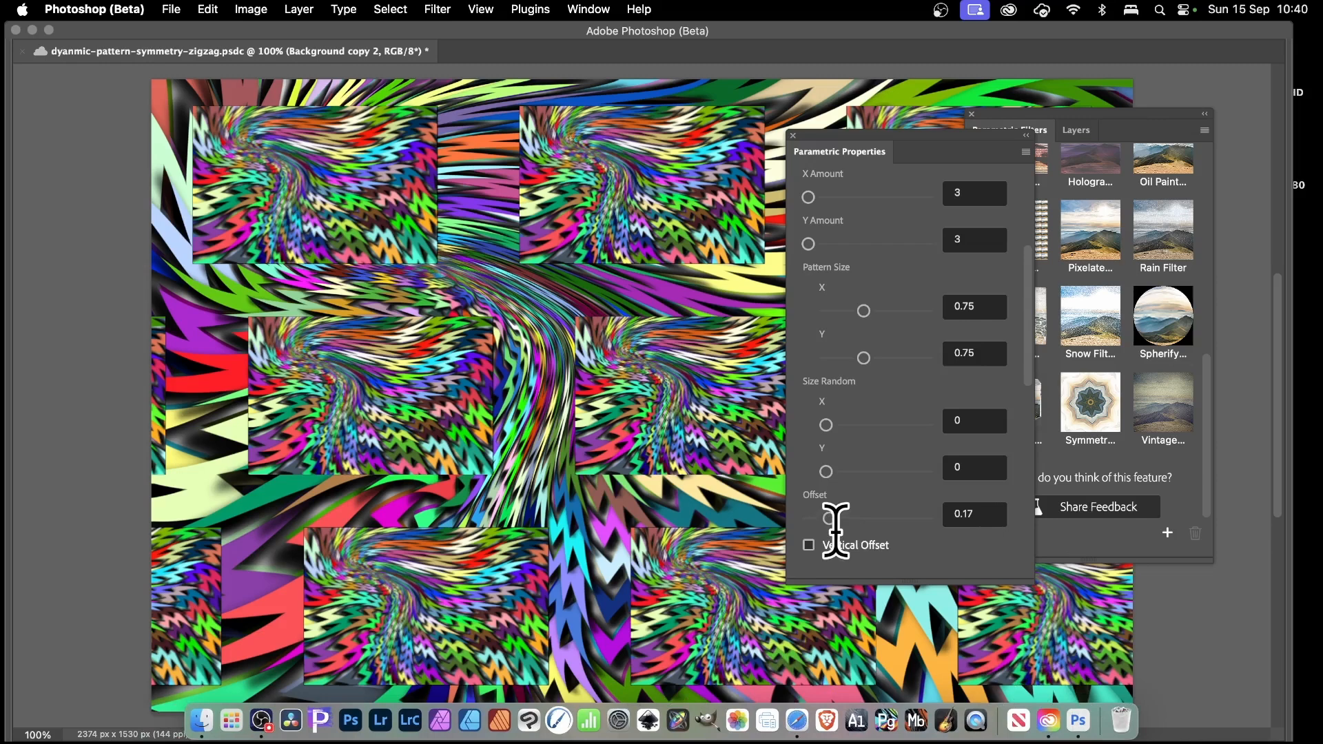
pyautogui.moveTo(834, 518); pyautogui.dragTo(857, 519)
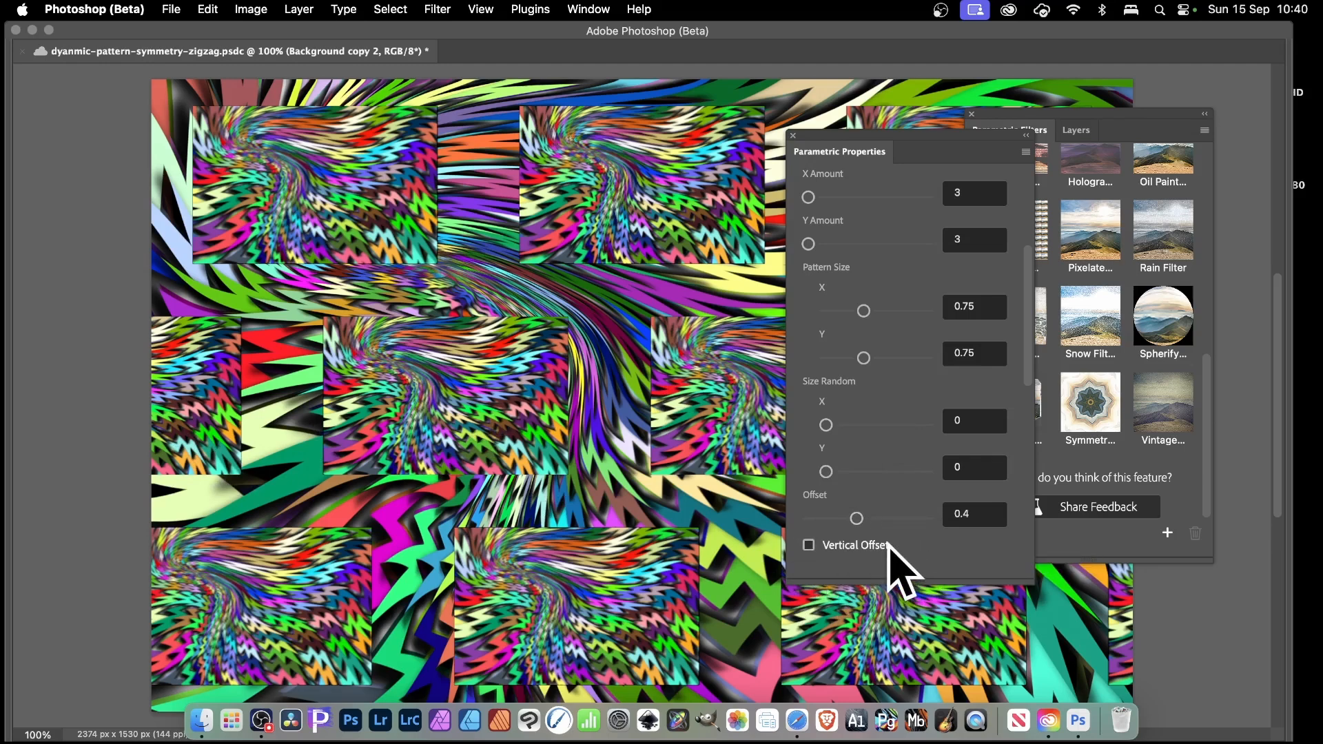
pyautogui.scroll(-2, 886, 517)
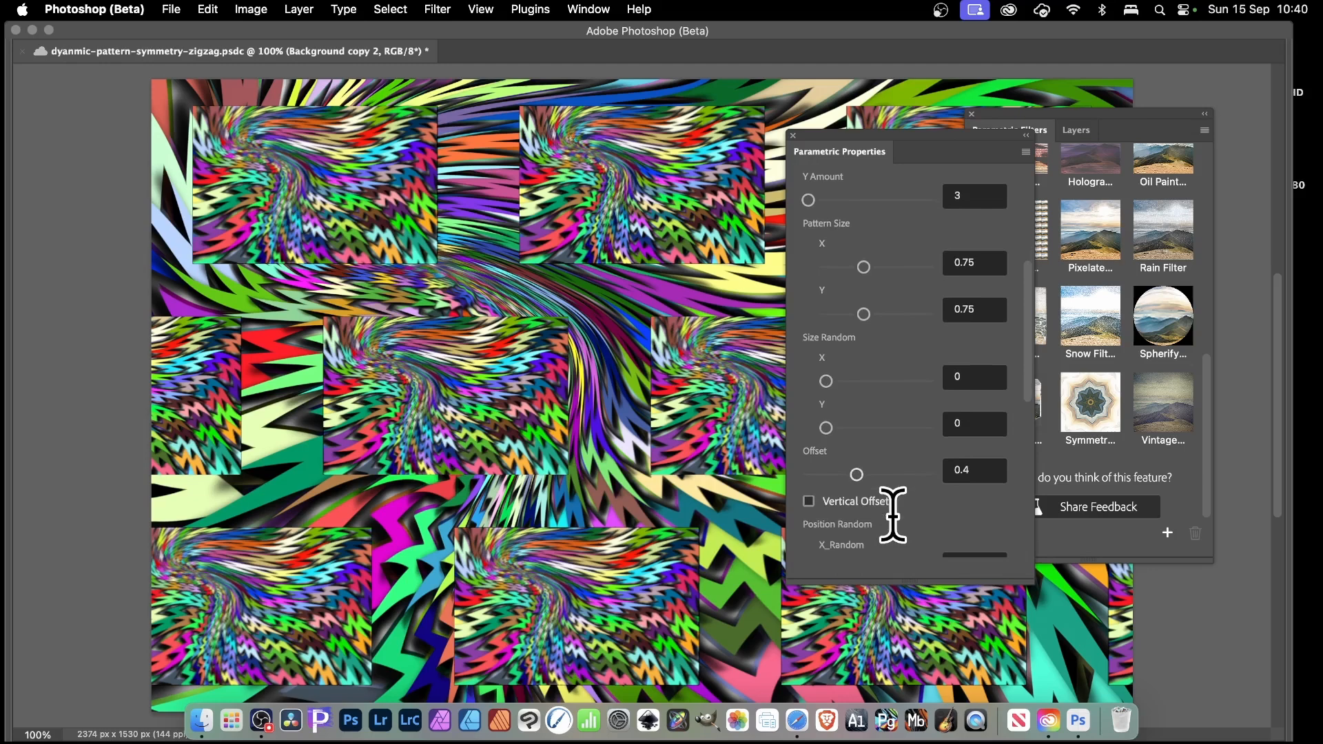
pyautogui.click(810, 501)
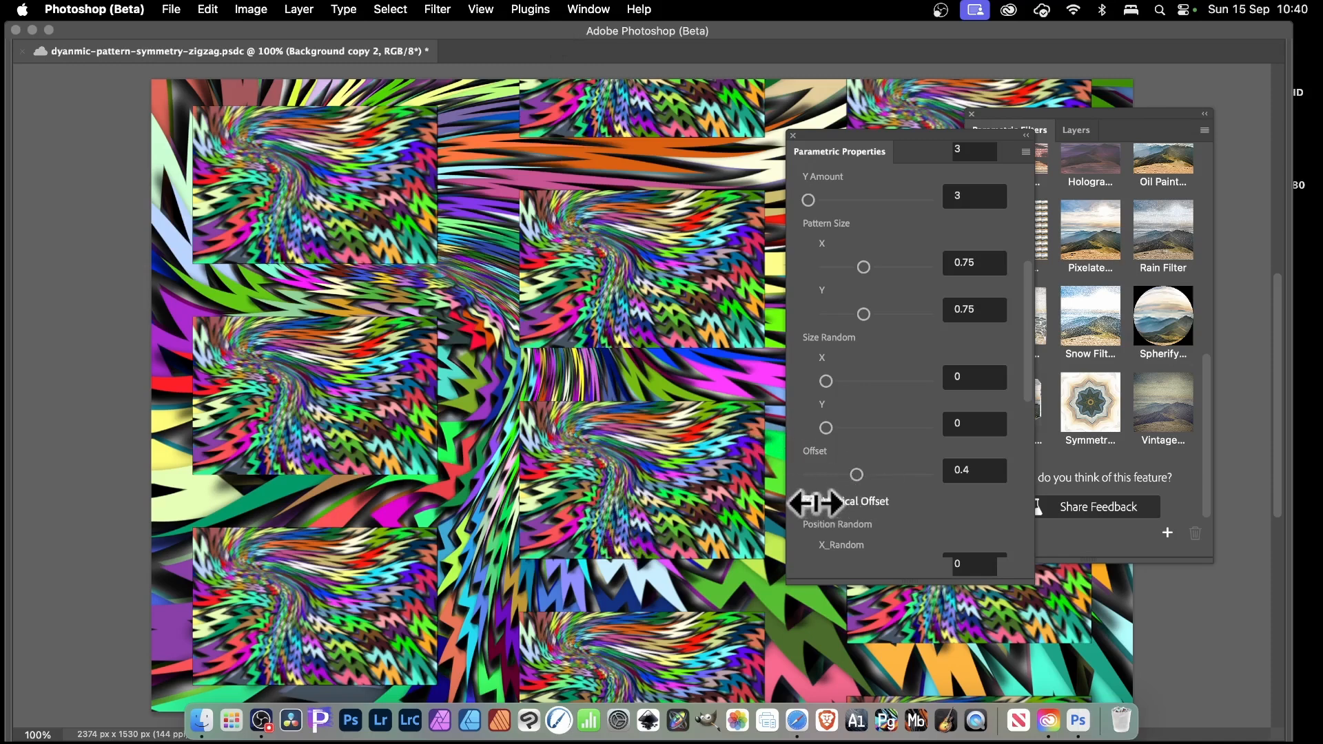
pyautogui.click(819, 503)
pyautogui.moveTo(861, 474); pyautogui.dragTo(805, 475)
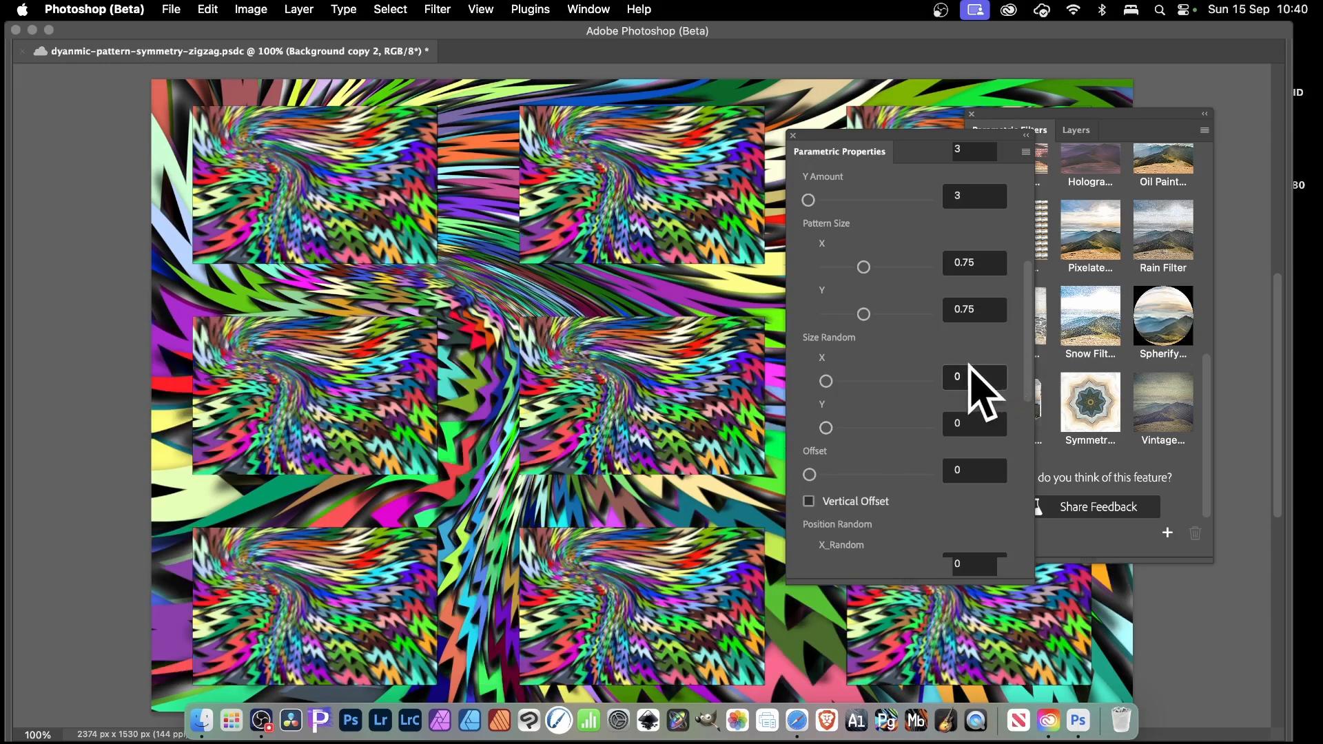
# - Try Position Random X_Random values of 0.27, 0.46 and 1 on the tiles, and reset it to 0
pyautogui.scroll(-1, 955, 418)
pyautogui.scroll(-4, 955, 419)
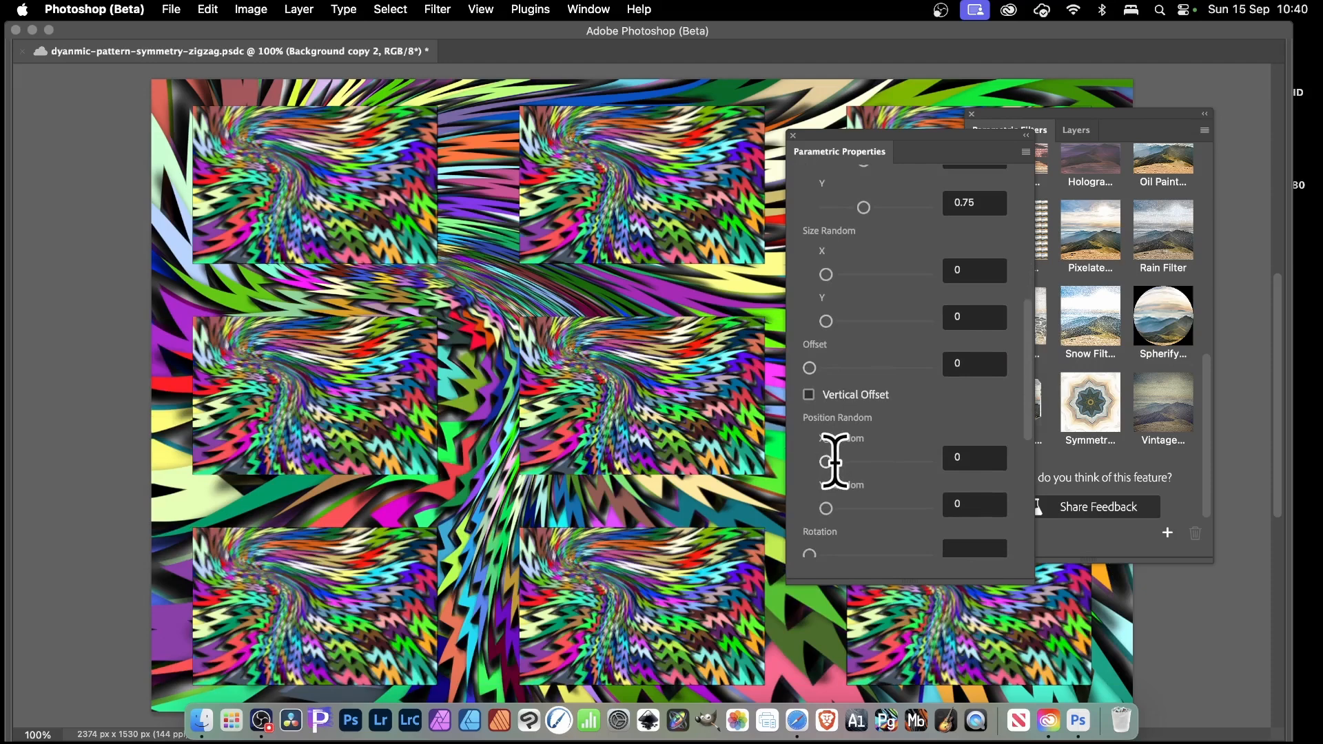
pyautogui.moveTo(835, 461); pyautogui.dragTo(861, 460)
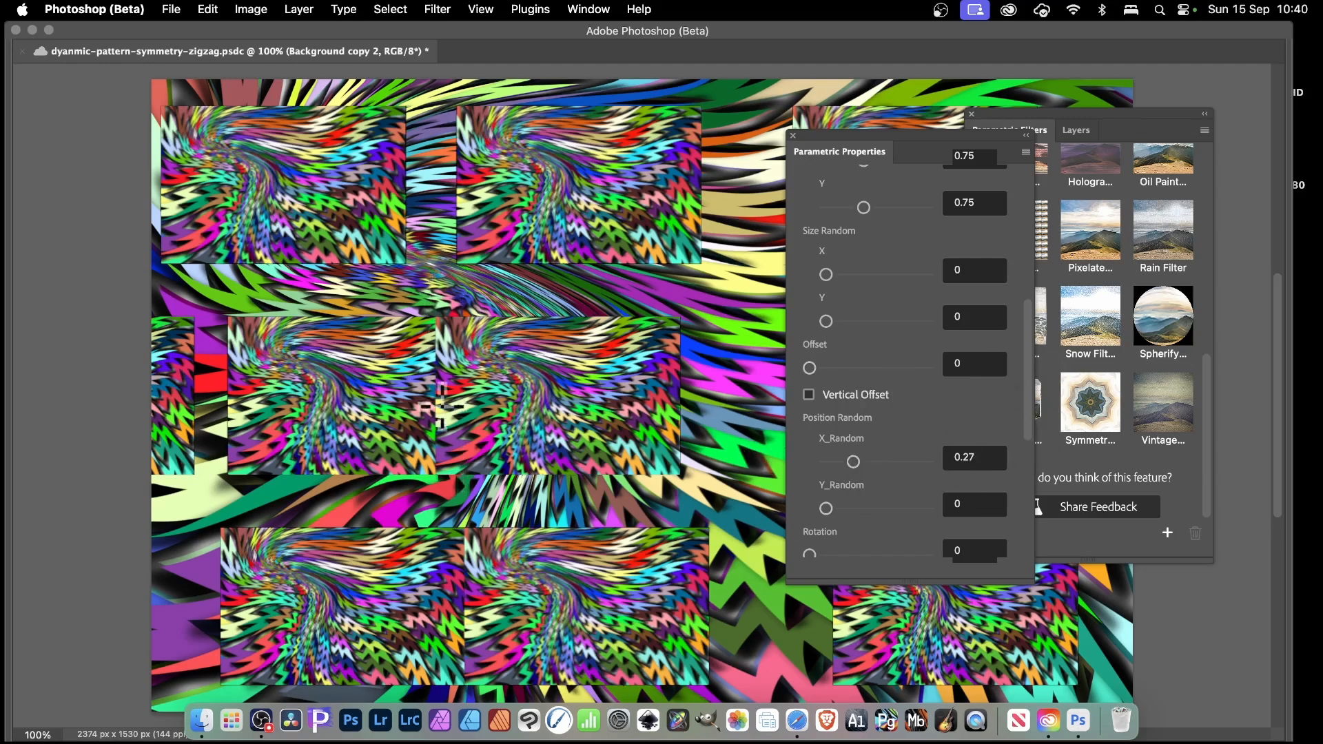
pyautogui.moveTo(854, 461); pyautogui.dragTo(877, 458)
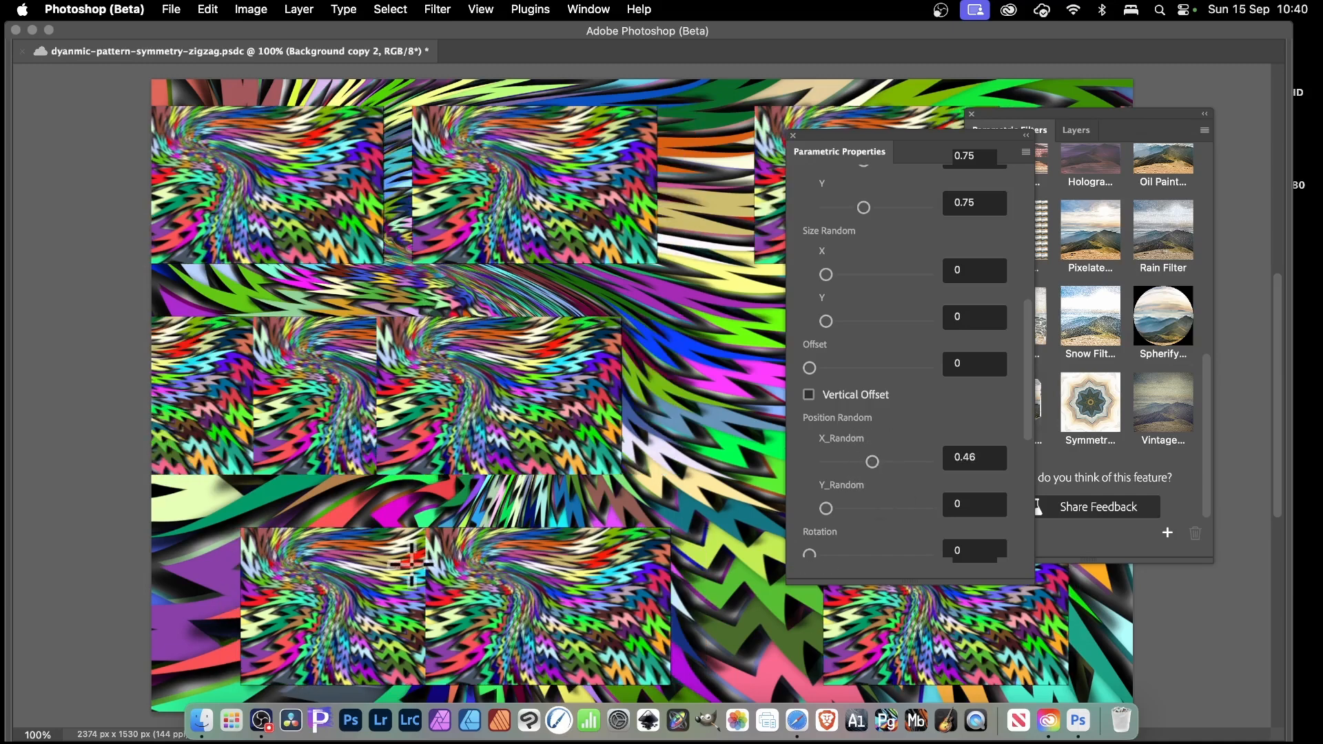
pyautogui.moveTo(872, 462); pyautogui.dragTo(1014, 471)
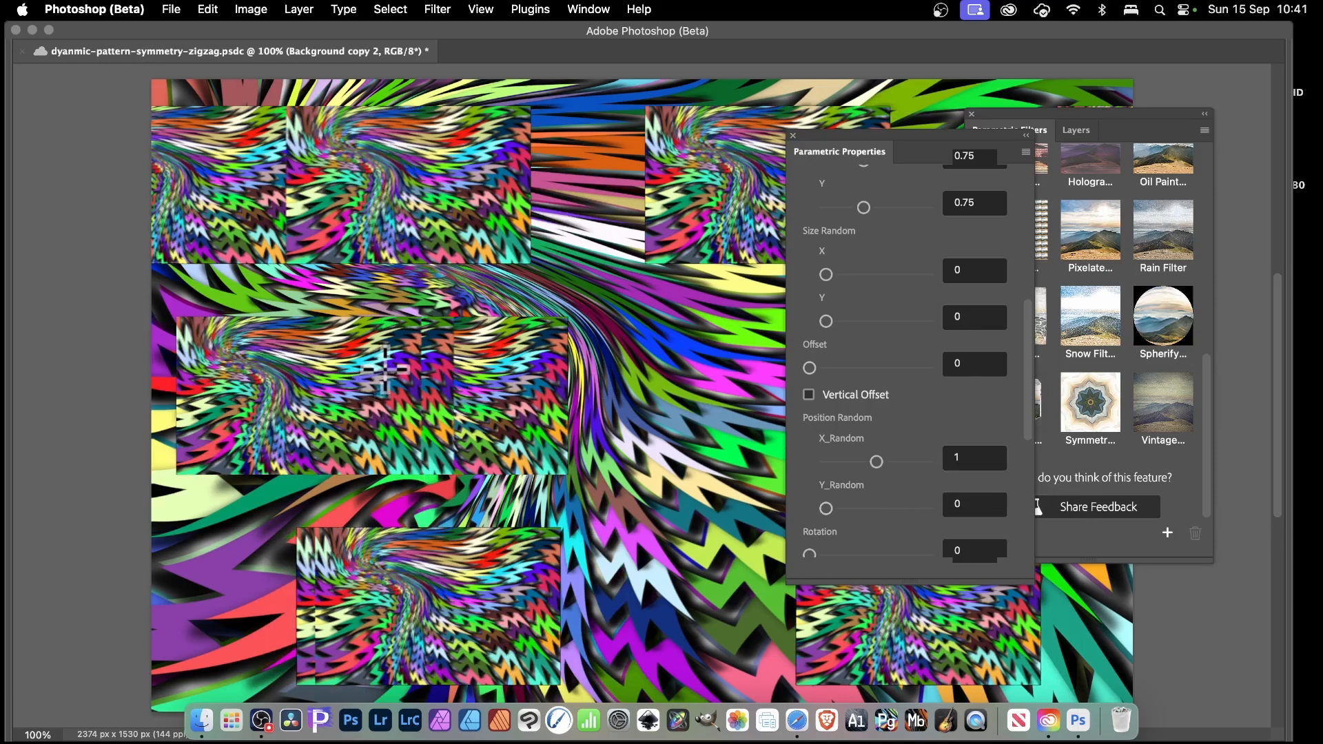
pyautogui.moveTo(877, 462); pyautogui.dragTo(807, 457)
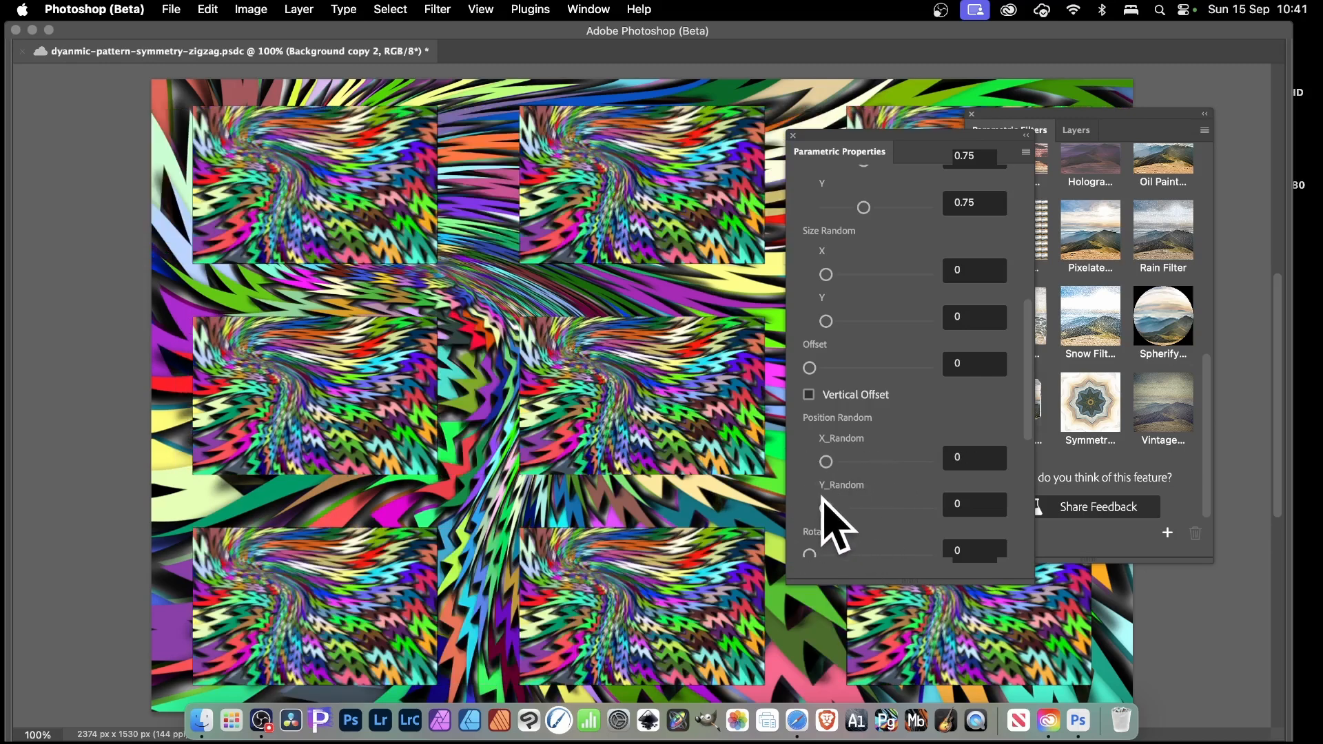
# - Try Position Random values of 0.36 for Y_Random and 1.26 for X_Random, and reset both to 0
pyautogui.moveTo(824, 507); pyautogui.dragTo(866, 510)
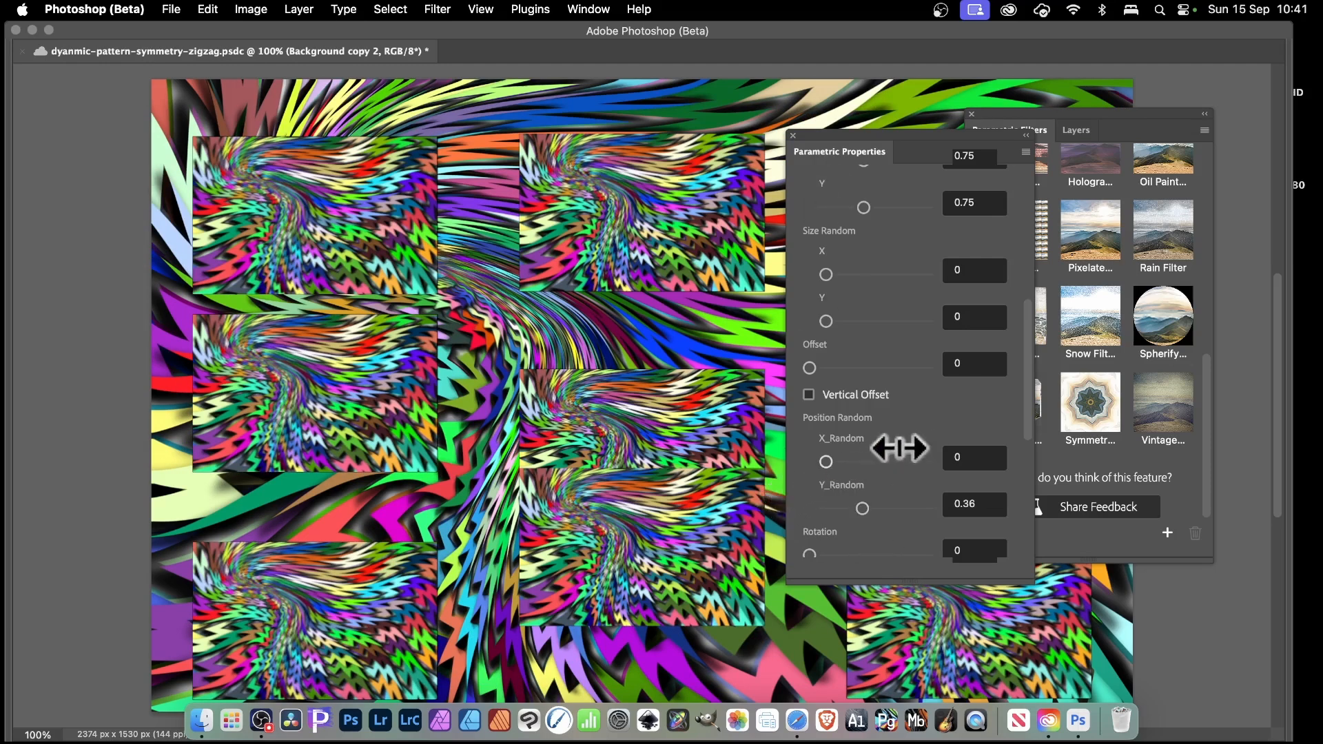
pyautogui.moveTo(829, 460); pyautogui.dragTo(890, 460)
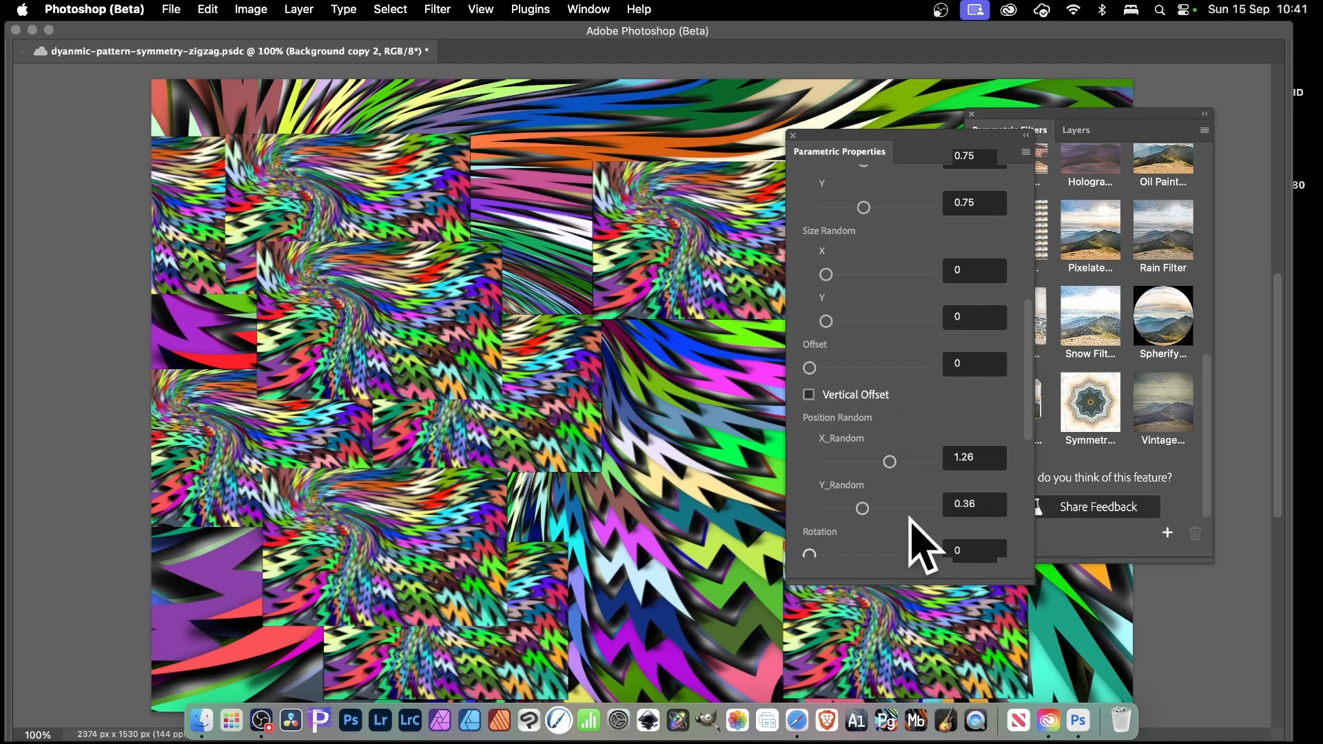
pyautogui.scroll(-2, 919, 511)
pyautogui.scroll(-3, 920, 517)
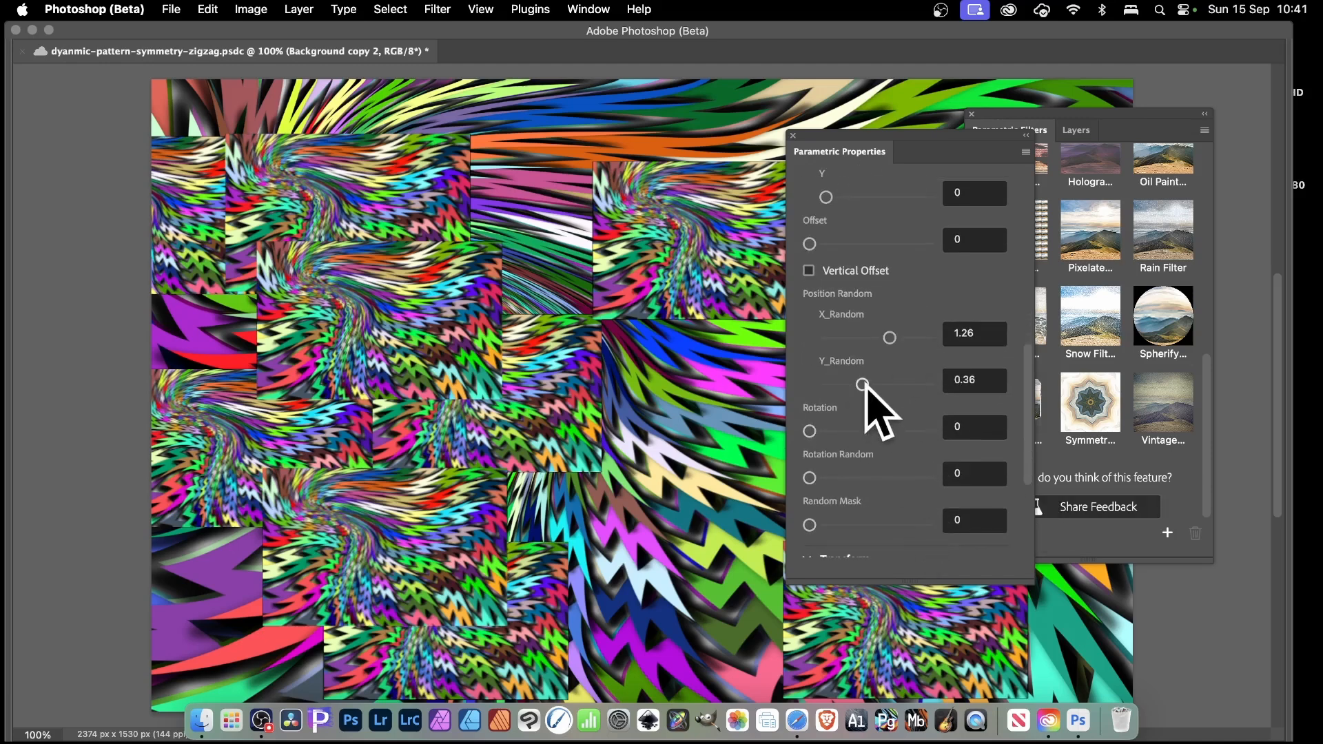
pyautogui.moveTo(863, 384); pyautogui.dragTo(820, 384)
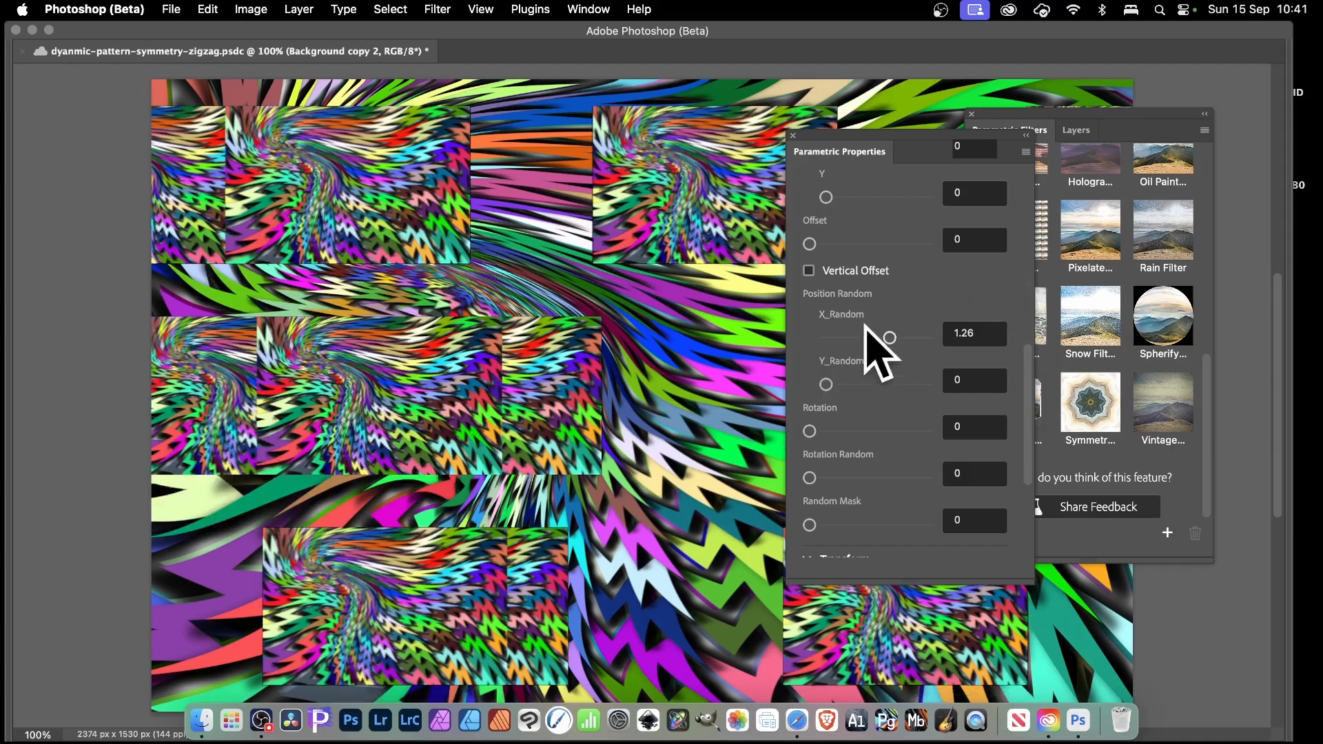
pyautogui.moveTo(890, 337); pyautogui.dragTo(817, 337)
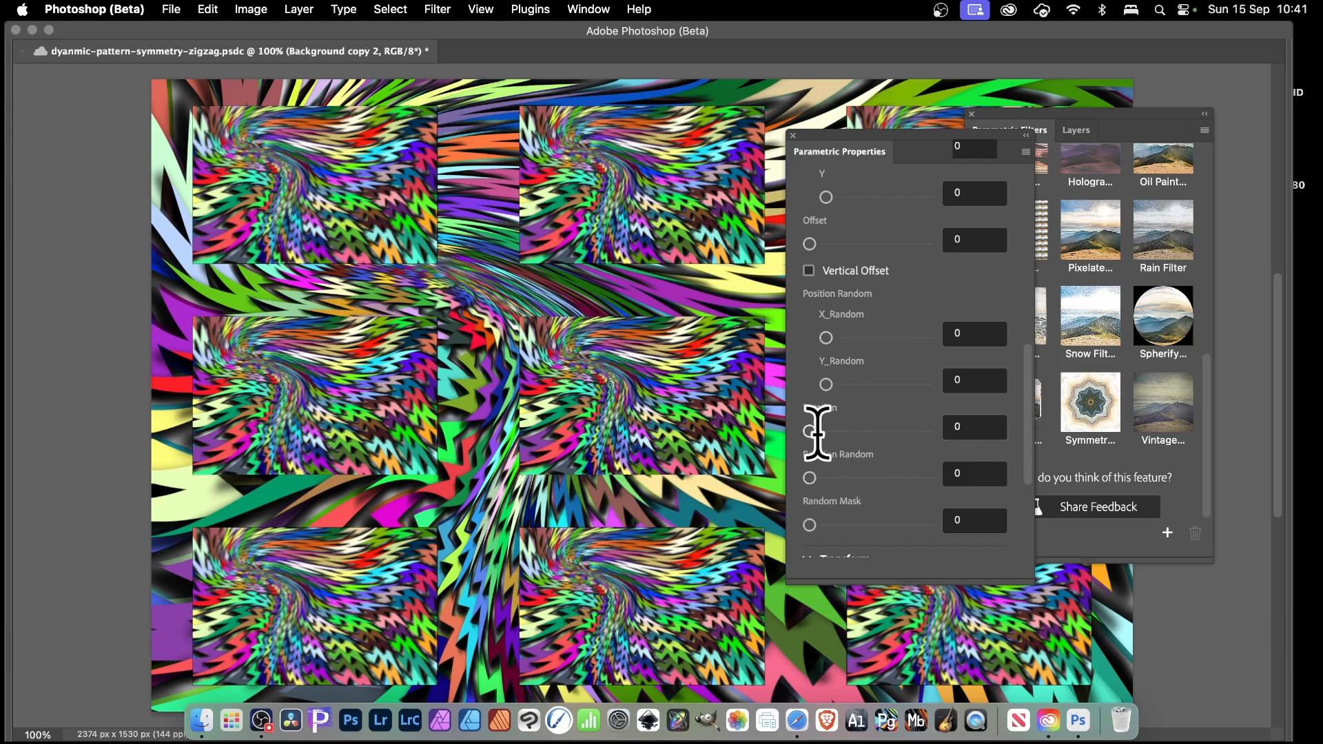
# - Try tile Rotation values of 45, 90, 0, 360 and 45 again, and reset the Rotation to 0
pyautogui.moveTo(811, 431)
pyautogui.mouseDown()
pyautogui.moveTo(850, 433)
pyautogui.moveTo(825, 433)
pyautogui.mouseUp()
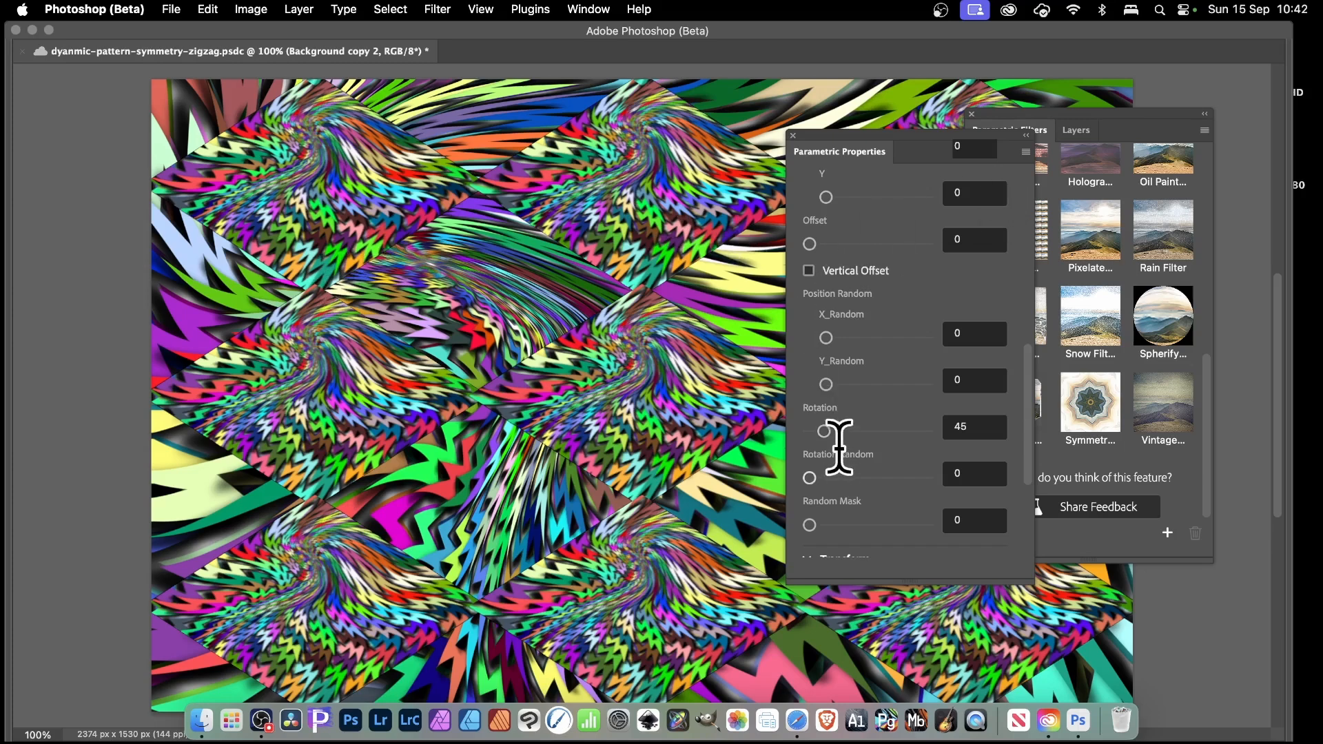
pyautogui.click(973, 426)
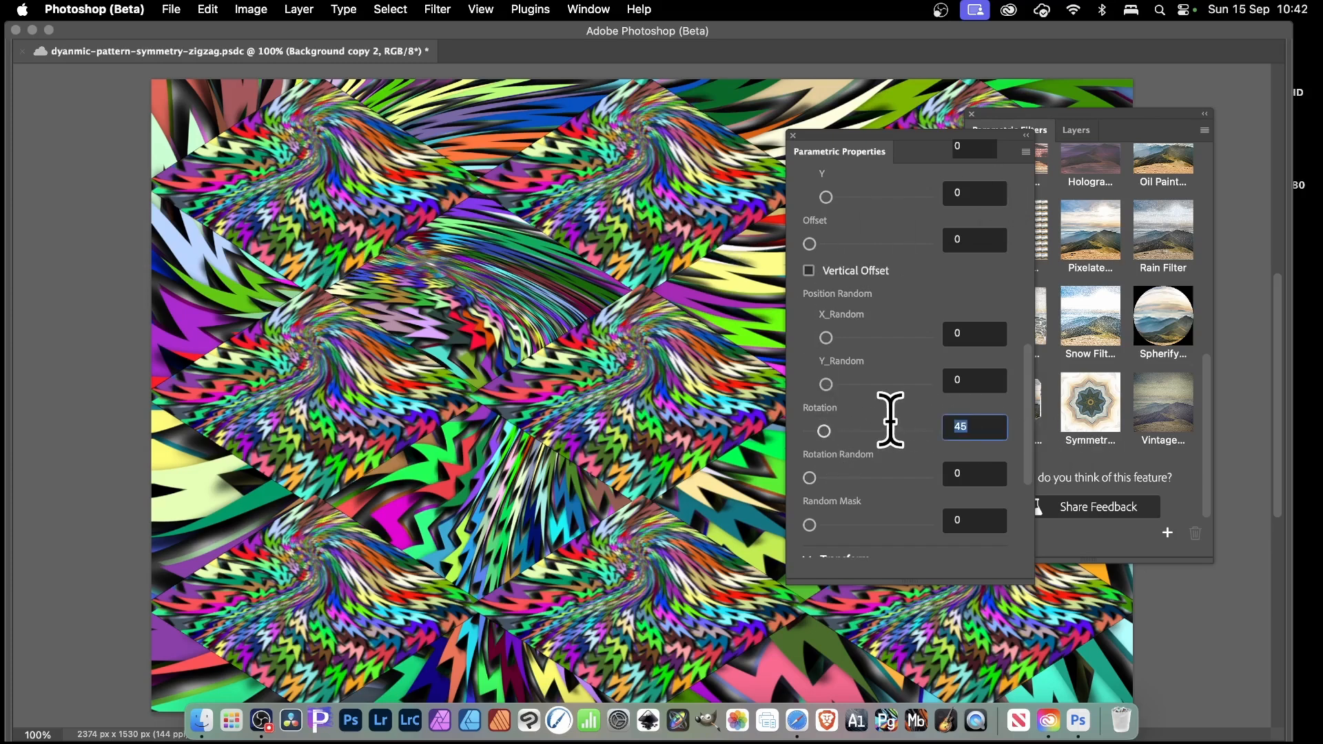
pyautogui.press('Tab')
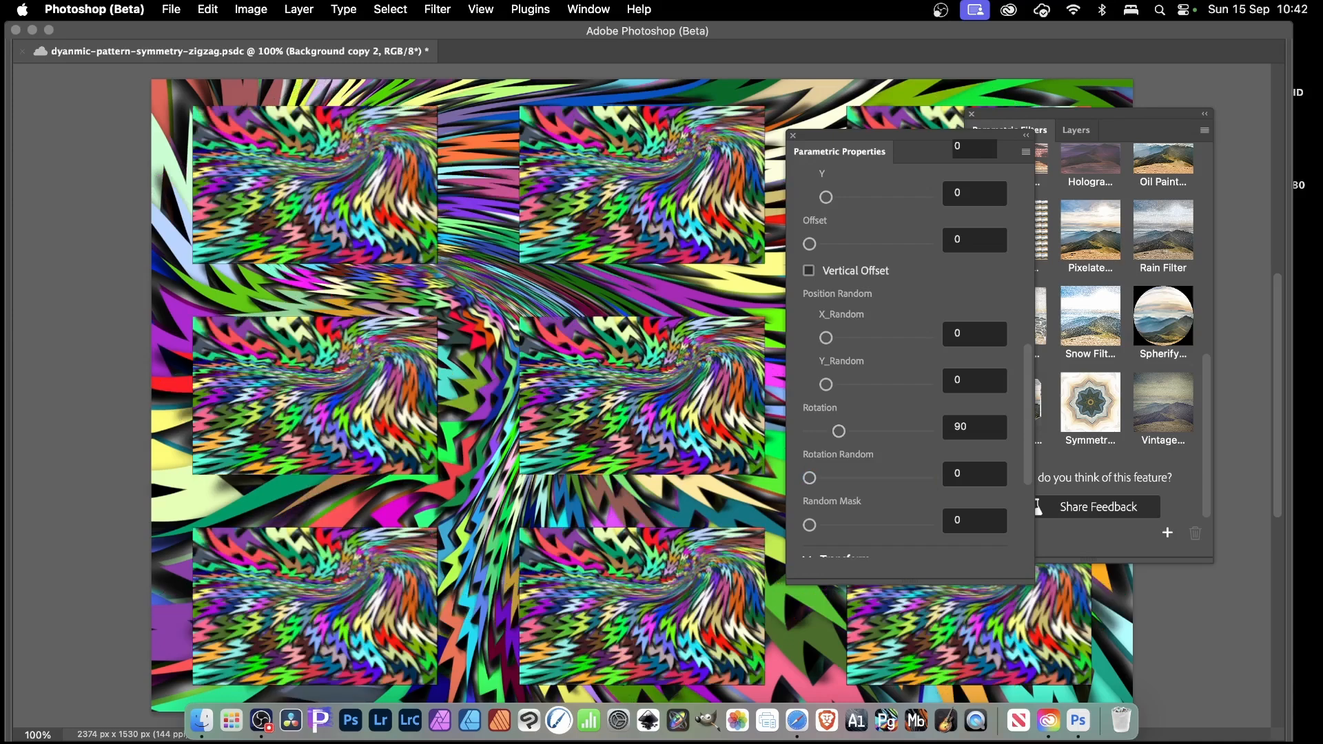
pyautogui.click(979, 431)
pyautogui.write('0')
pyautogui.press('Tab')
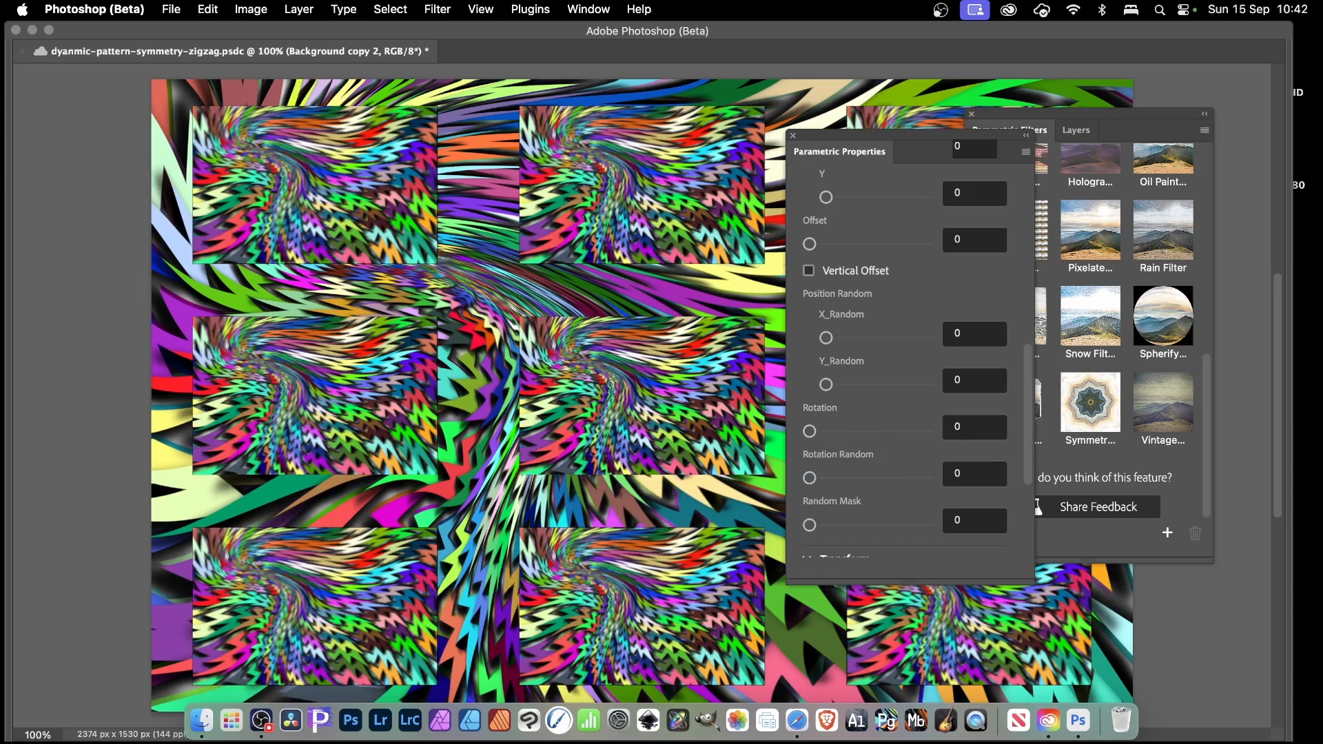
pyautogui.click(991, 426)
pyautogui.press('Tab')
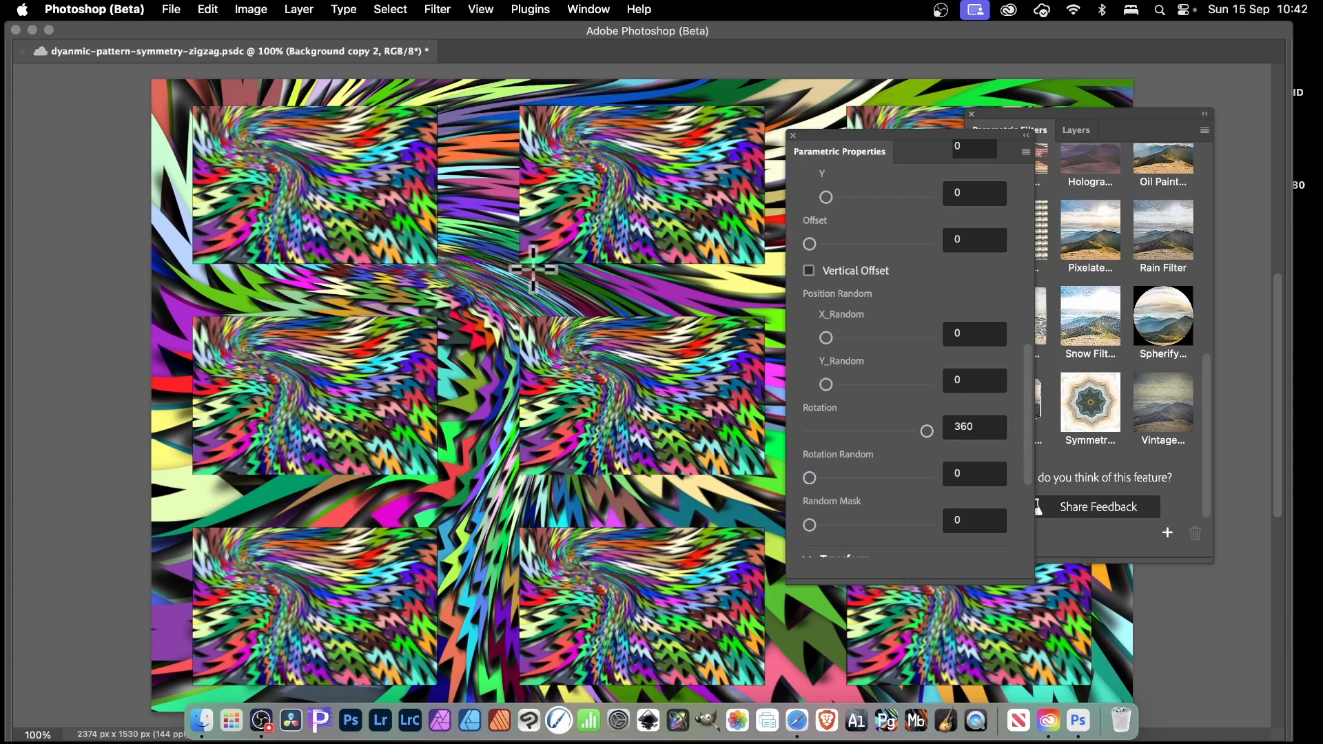
pyautogui.moveTo(936, 432); pyautogui.dragTo(827, 432)
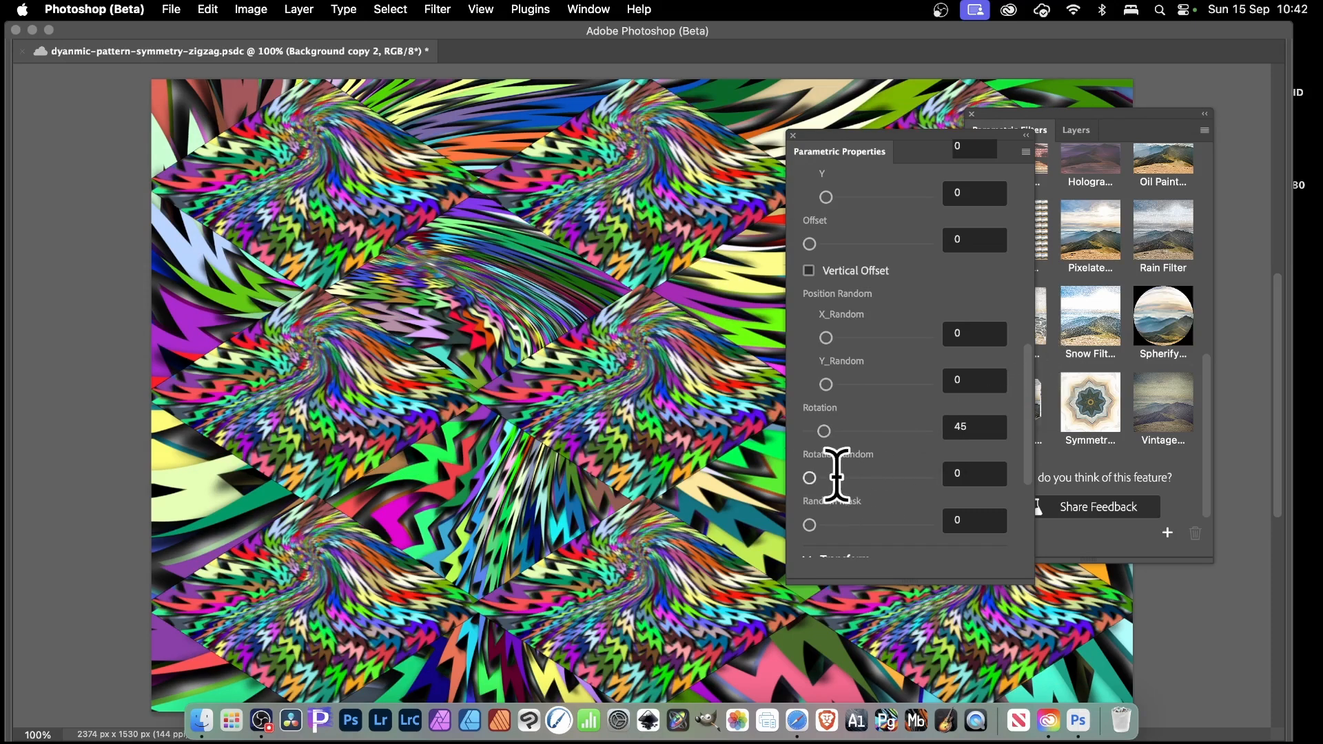
pyautogui.moveTo(824, 431); pyautogui.dragTo(794, 427)
# - Try Rotation Random values of 0.26, 0.55 and 0.27 on the tiles, and reset it to 0
pyautogui.moveTo(810, 477); pyautogui.dragTo(841, 479)
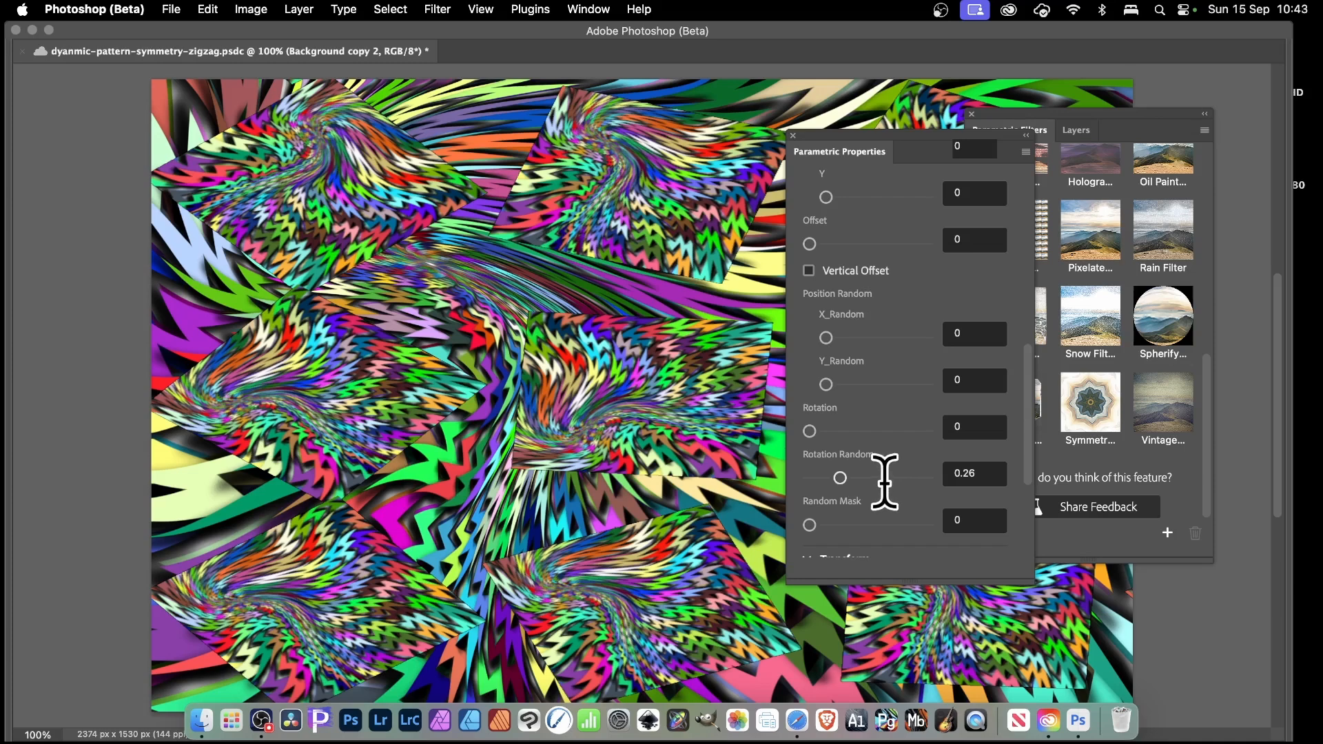
pyautogui.moveTo(844, 471); pyautogui.dragTo(876, 474)
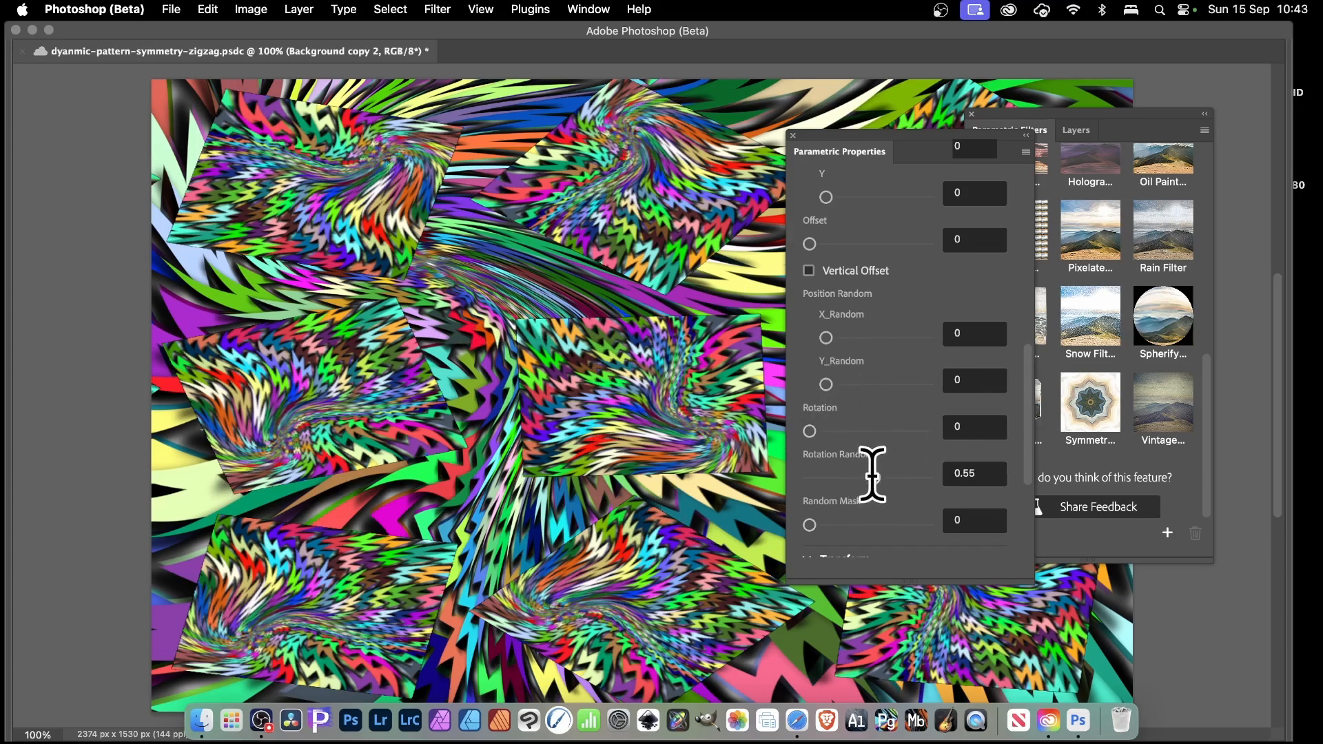
pyautogui.moveTo(875, 473); pyautogui.dragTo(837, 473)
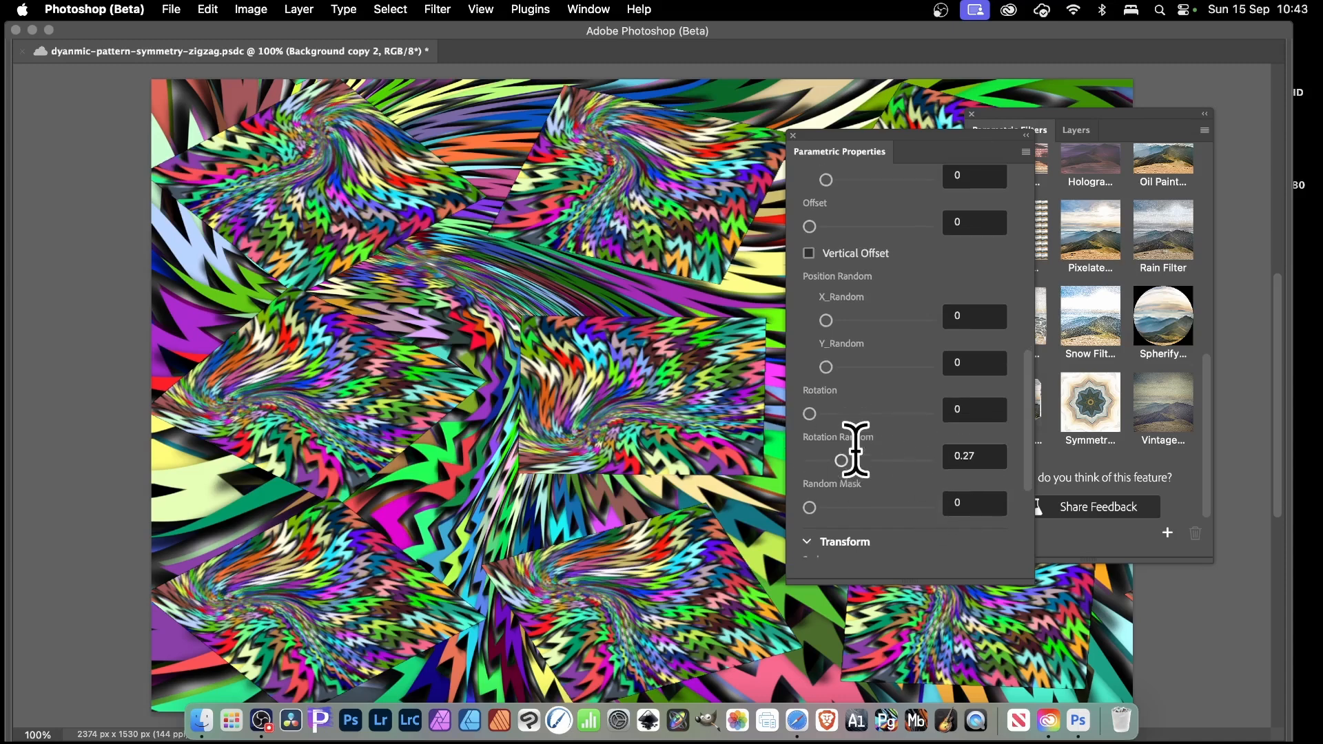
pyautogui.scroll(-1, 834, 482)
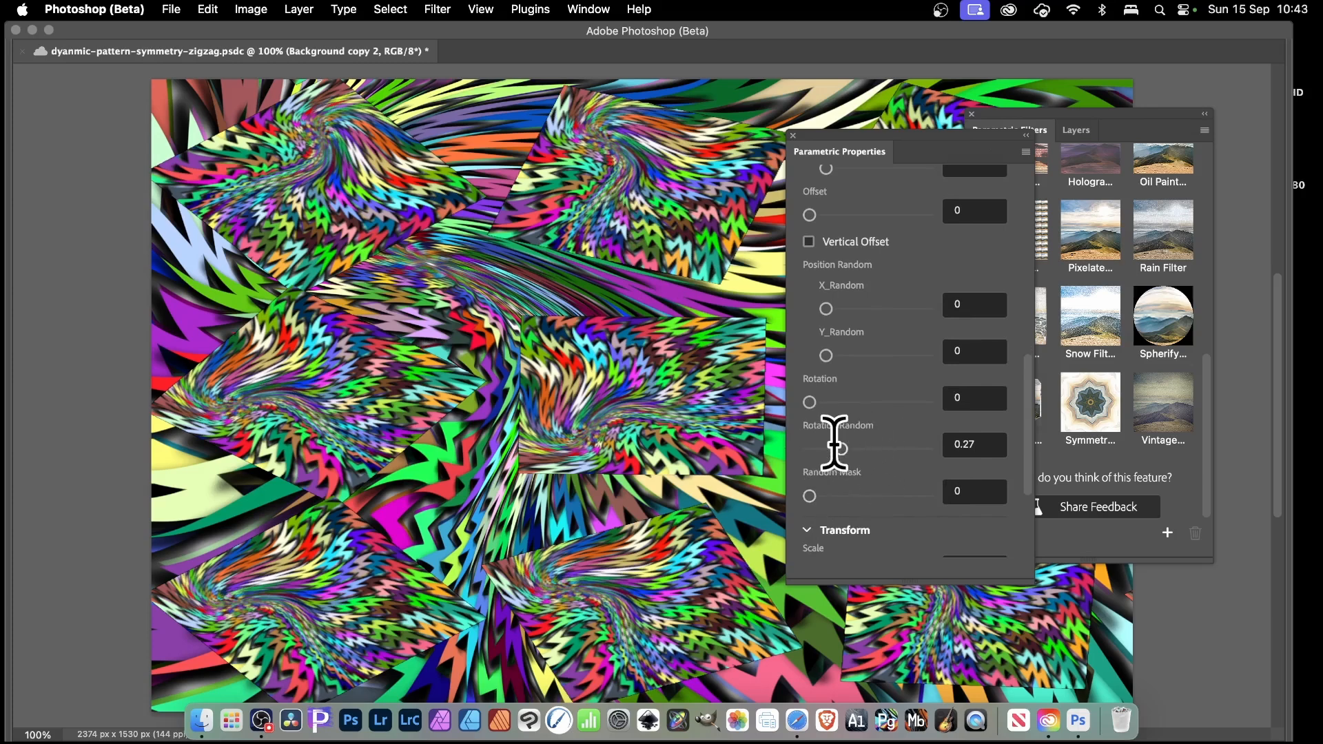
pyautogui.moveTo(840, 447); pyautogui.dragTo(793, 441)
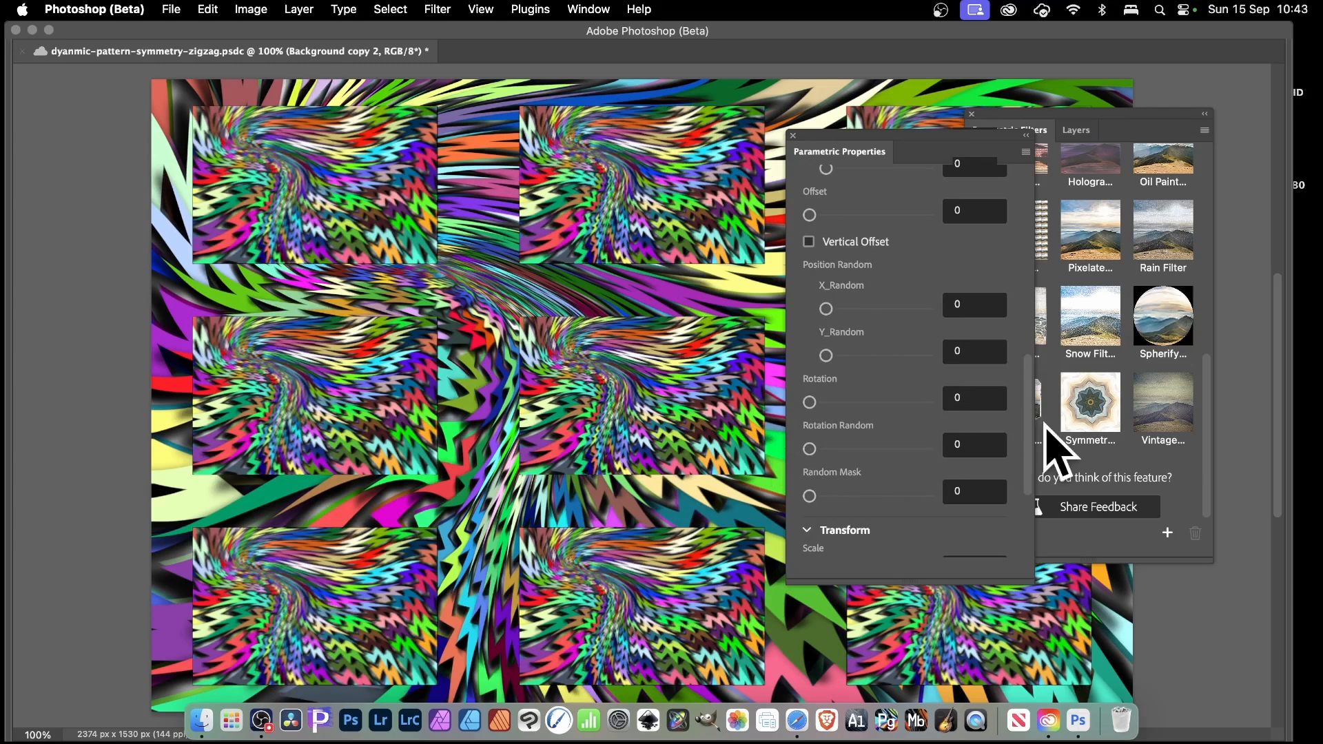
# - Dock the floating Parametric Properties panel into the group with Parametric Filters and Layers
pyautogui.moveTo(879, 134); pyautogui.dragTo(1006, 135)
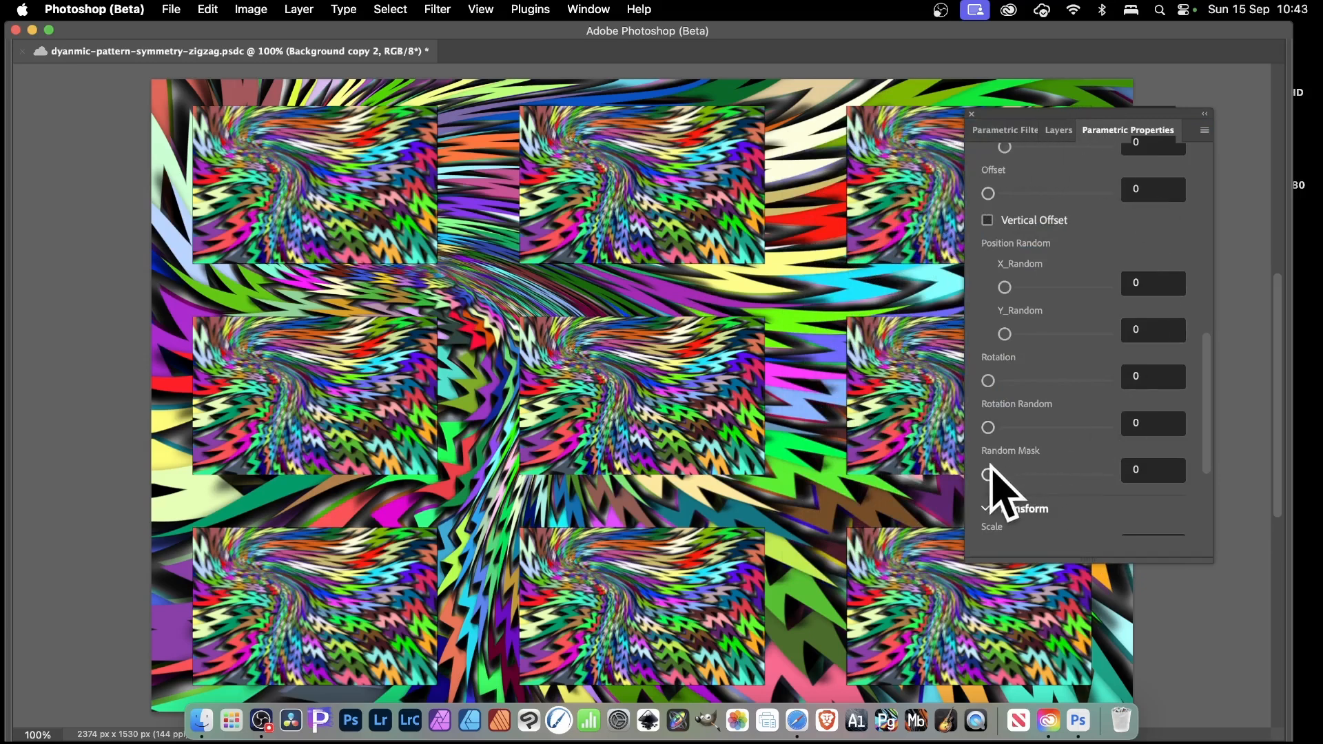
# - Try hiding tiles with Random Mask values of 0.48, 0.69 and 0.86, and reset it to 0
pyautogui.moveTo(989, 474); pyautogui.dragTo(1004, 474)
pyautogui.moveTo(1005, 474); pyautogui.dragTo(1045, 475)
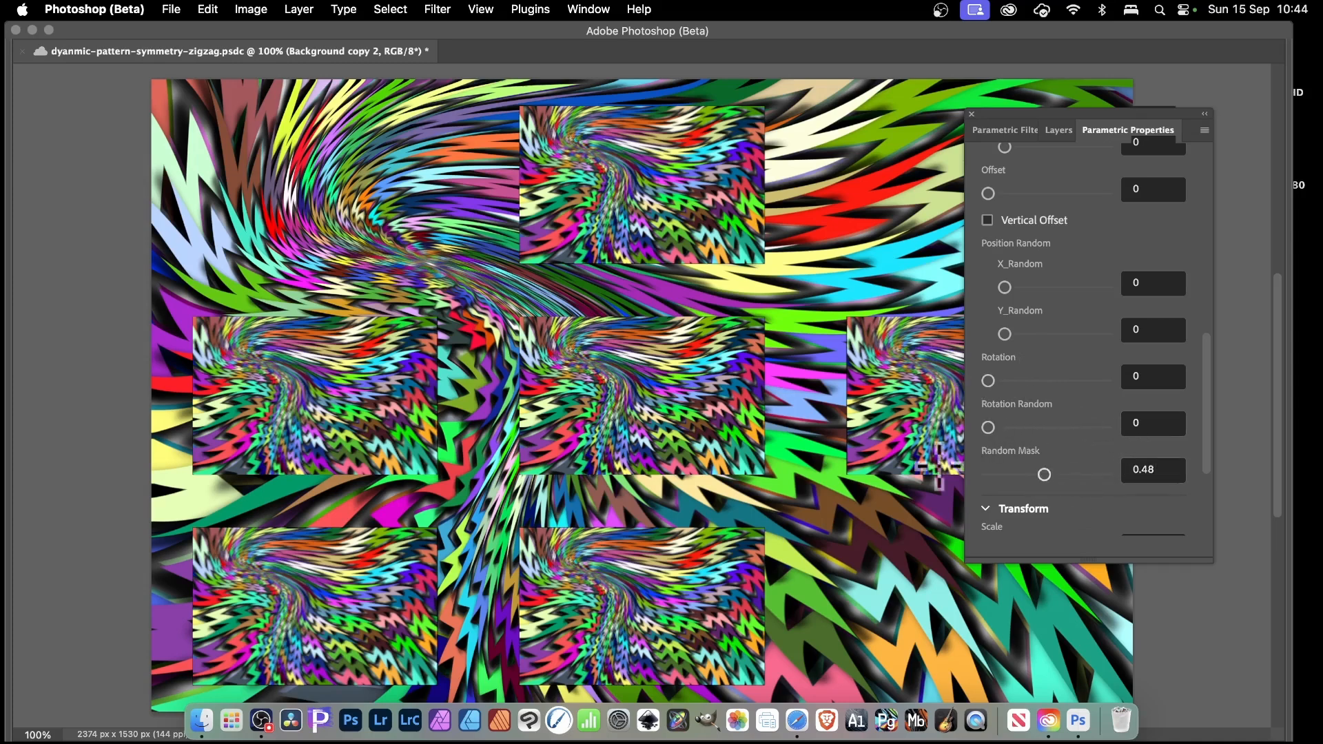
pyautogui.moveTo(1048, 470); pyautogui.dragTo(1079, 482)
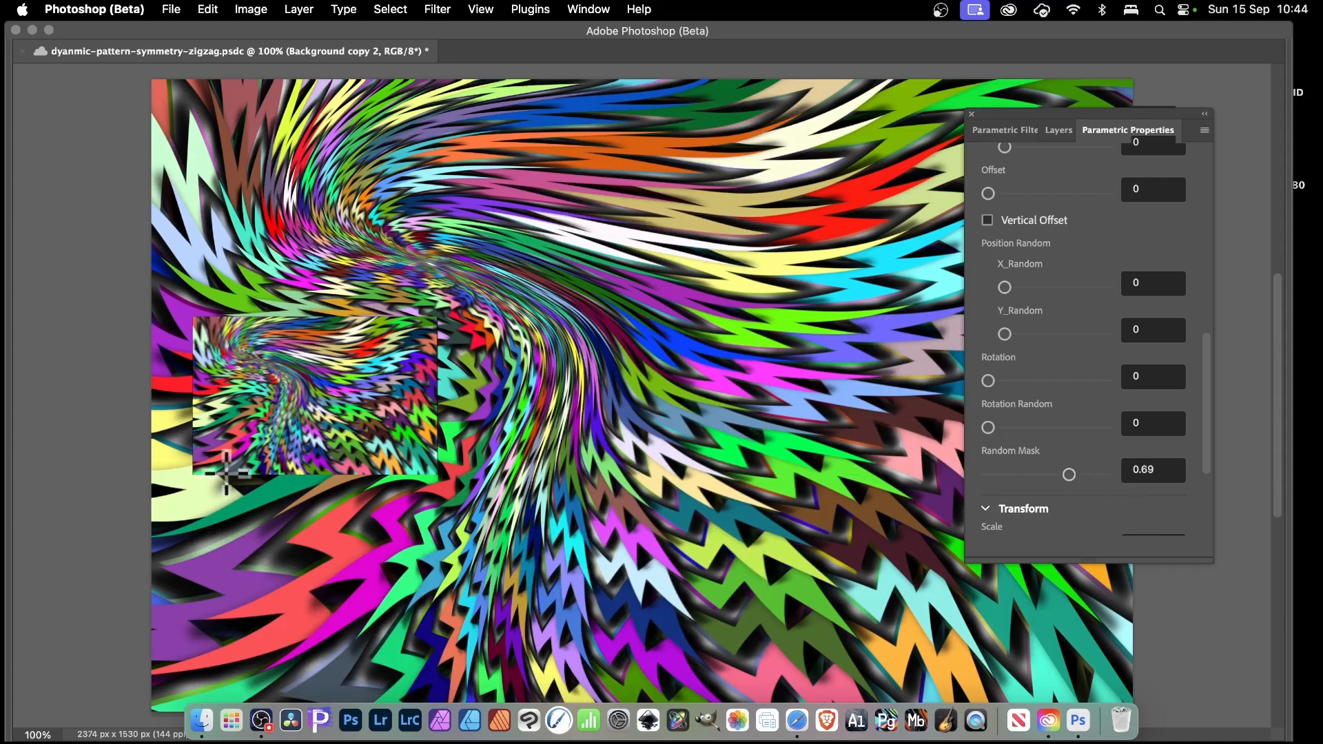
pyautogui.moveTo(1058, 473); pyautogui.dragTo(1089, 473)
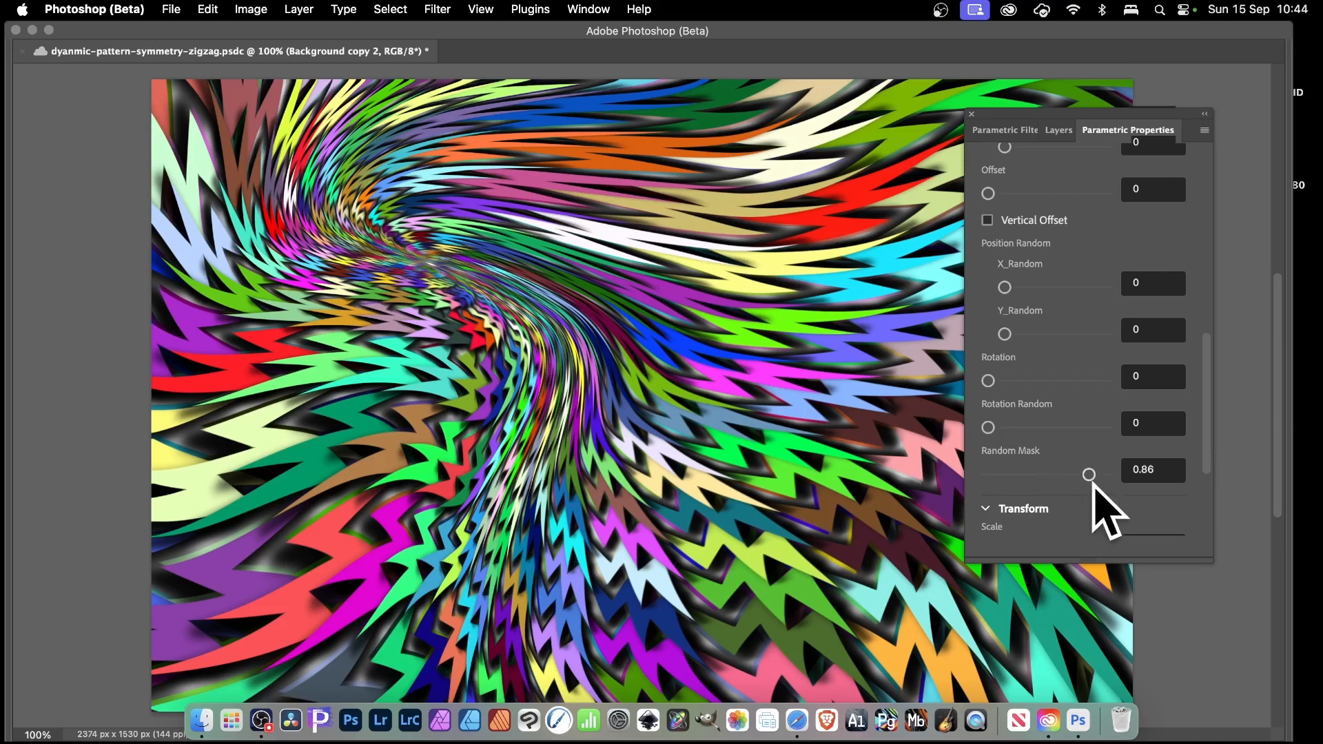
pyautogui.moveTo(1089, 475); pyautogui.dragTo(966, 482)
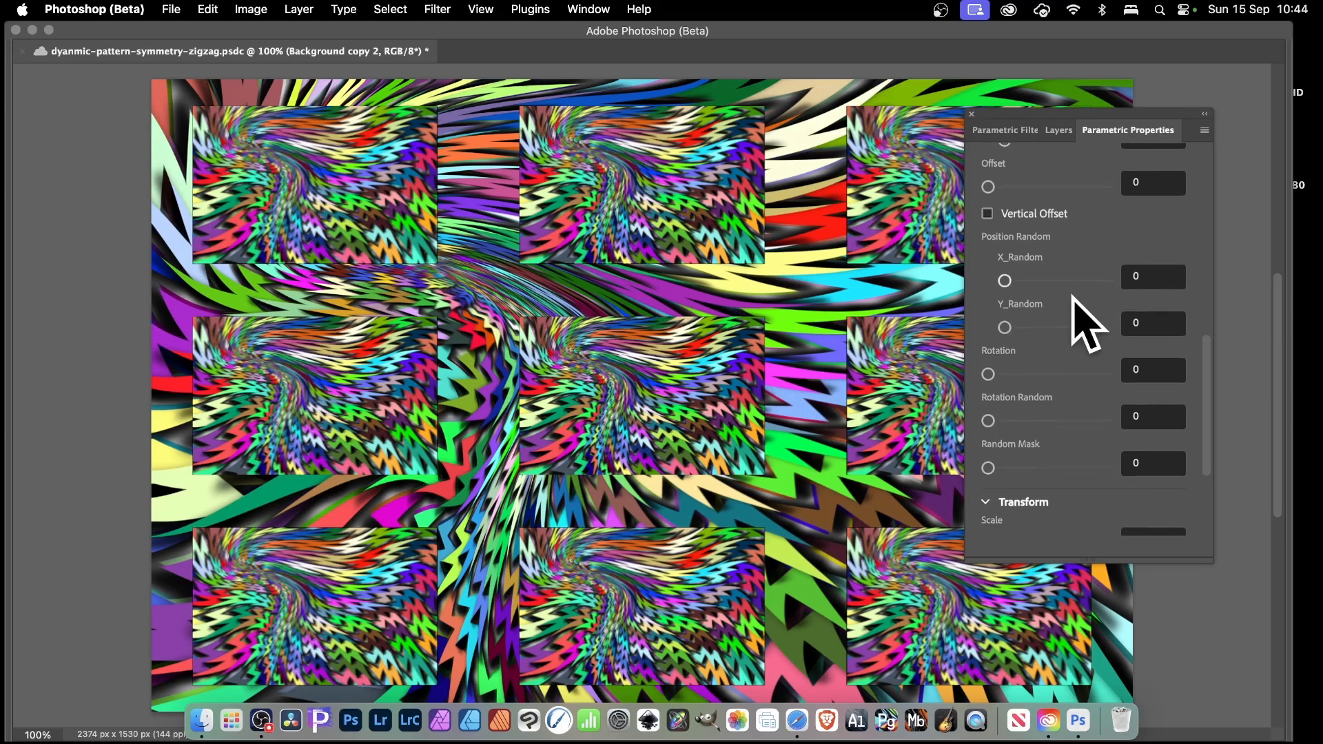
# - Try Transform Scale values of 0.59, 0.7 and 0.5 on the tiled pattern
pyautogui.scroll(-3, 1078, 324)
pyautogui.scroll(-2, 1072, 341)
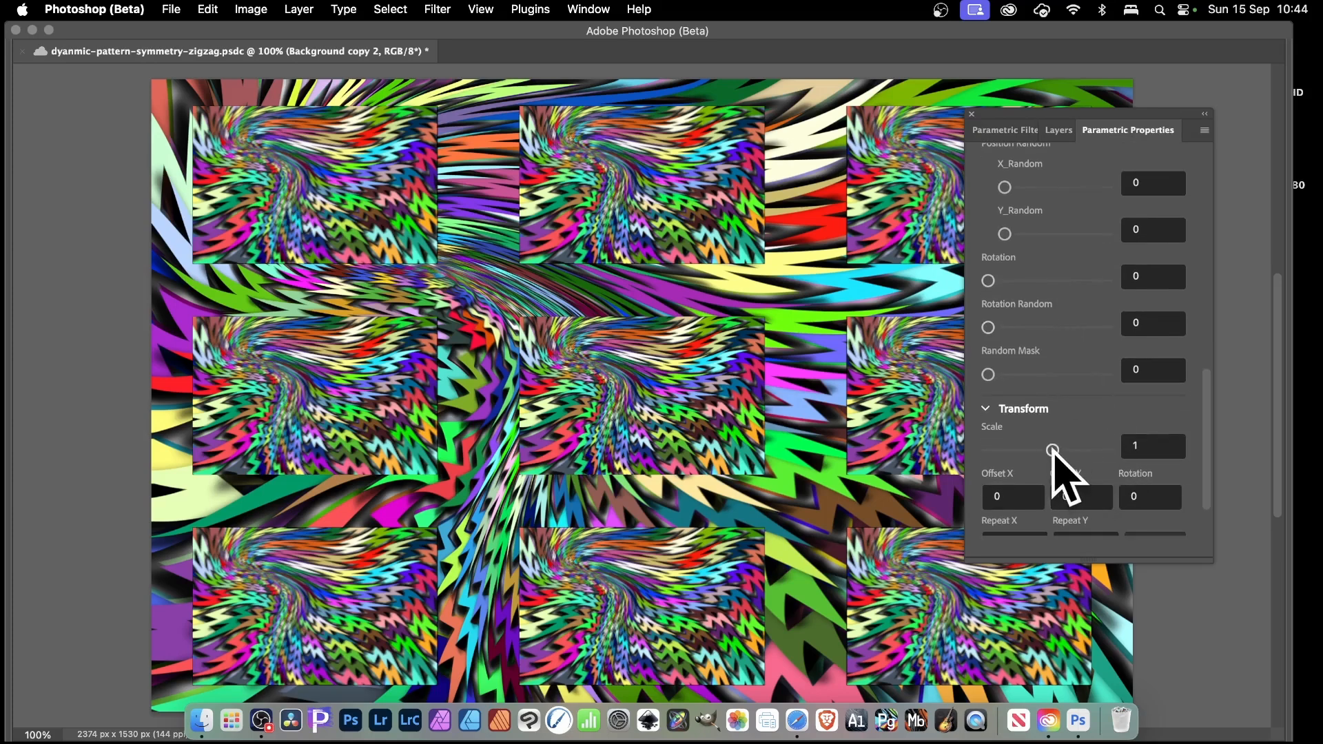
pyautogui.moveTo(1052, 451); pyautogui.dragTo(1049, 449)
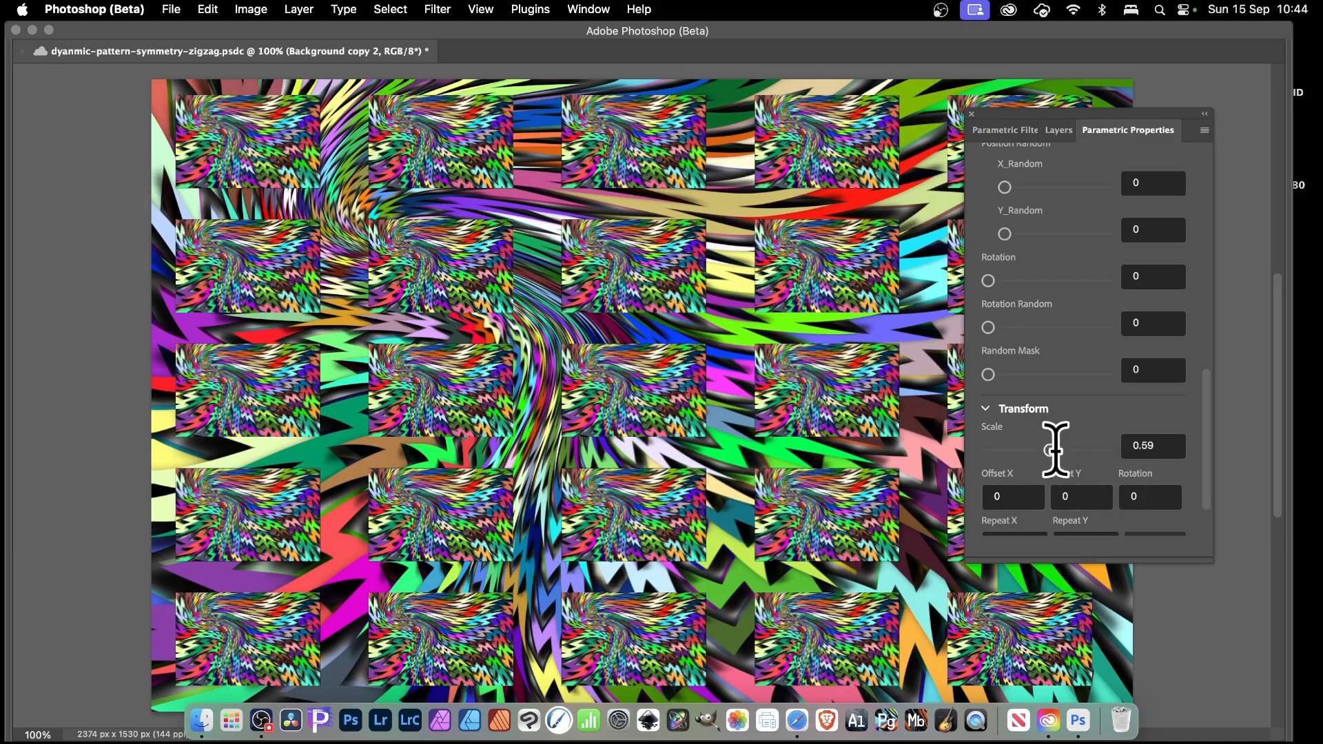
pyautogui.click(1167, 449)
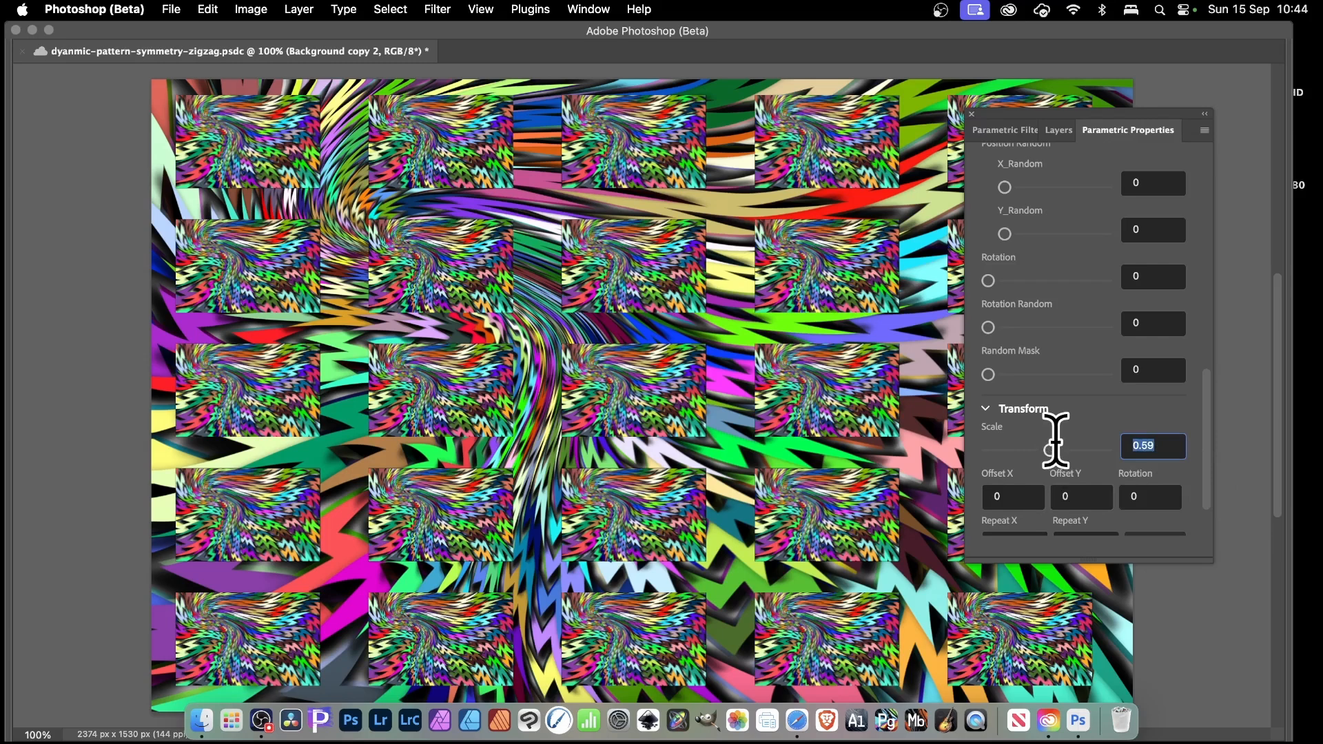
pyautogui.write('0.')
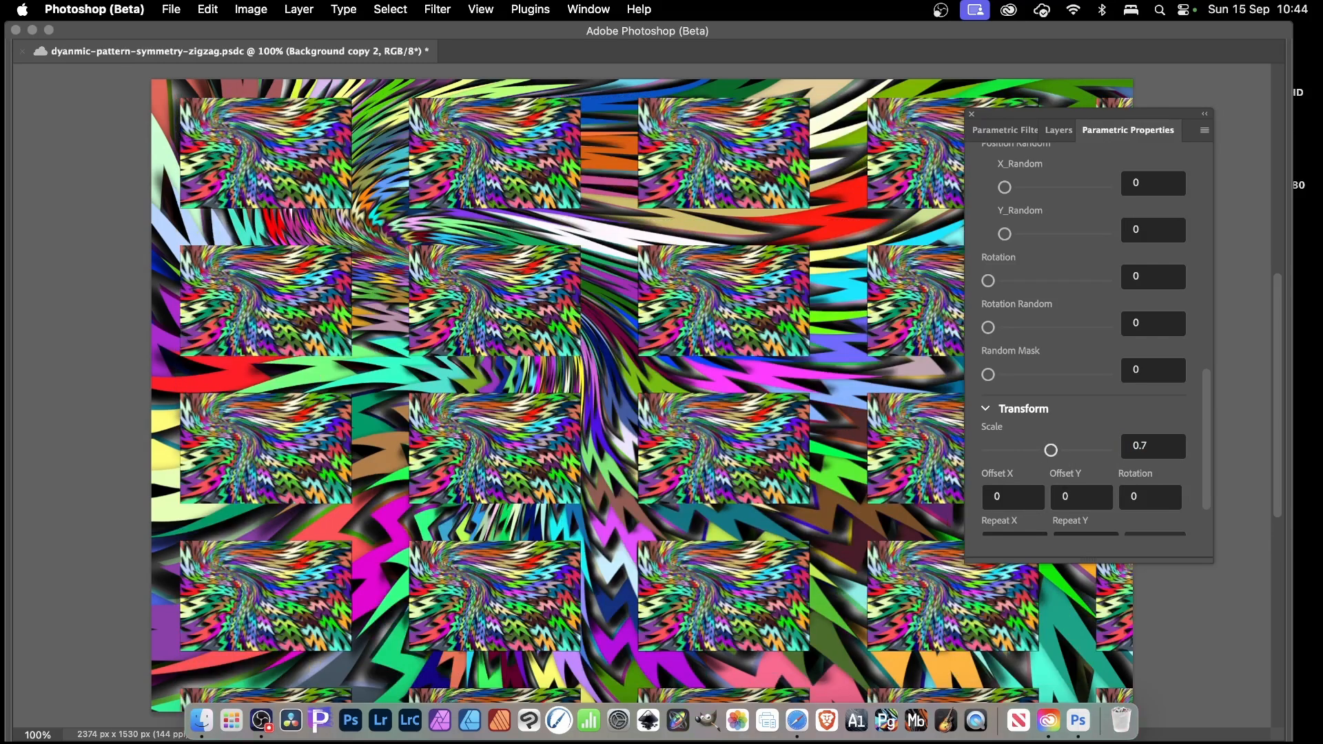
pyautogui.click(1158, 448)
pyautogui.write('0')
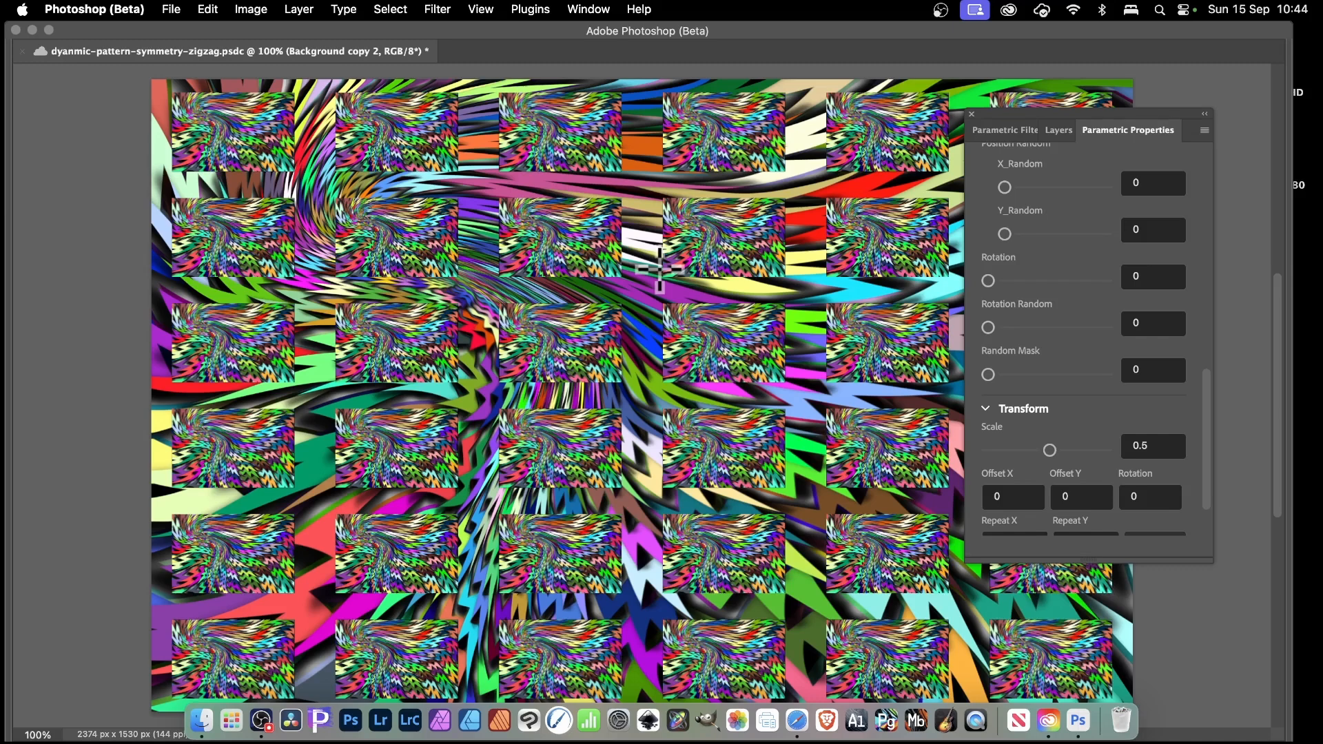
# - Set the pattern's Transform Scale to 0.25
pyautogui.moveTo(1175, 447); pyautogui.dragTo(1082, 433)
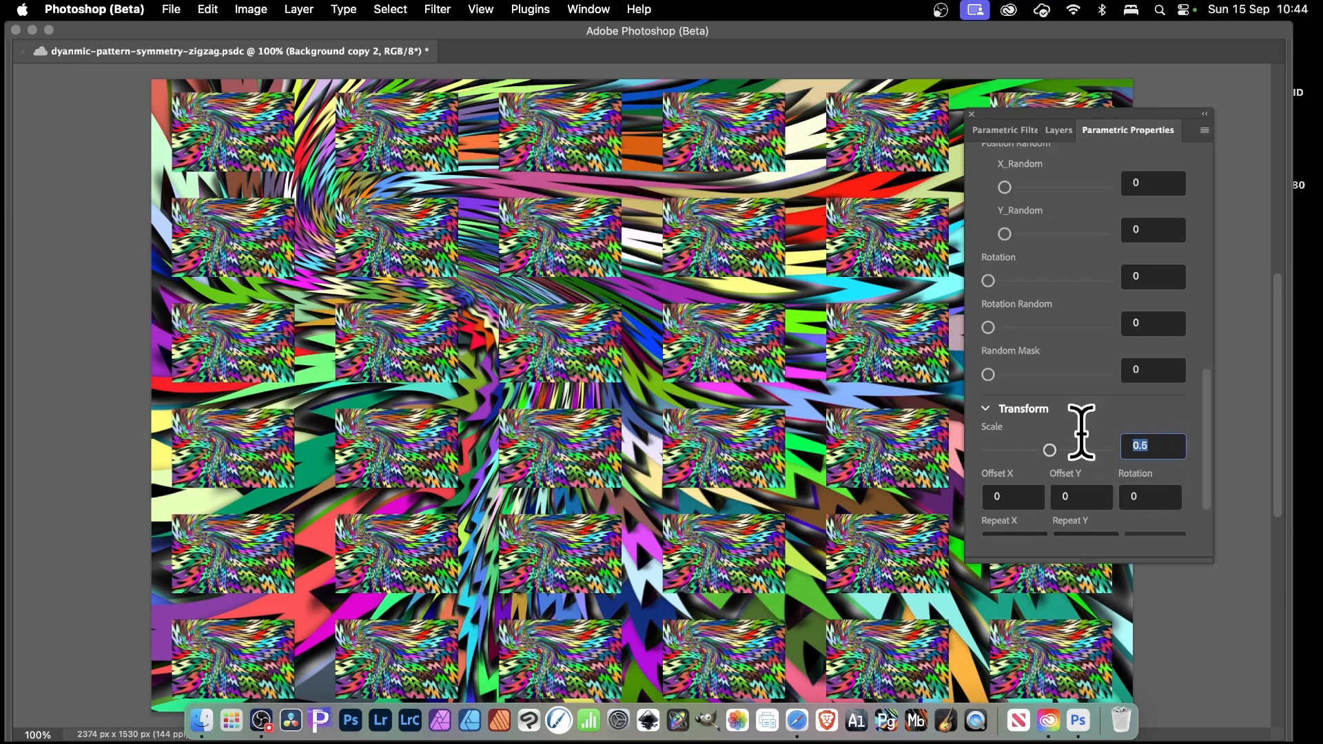
pyautogui.write('0')
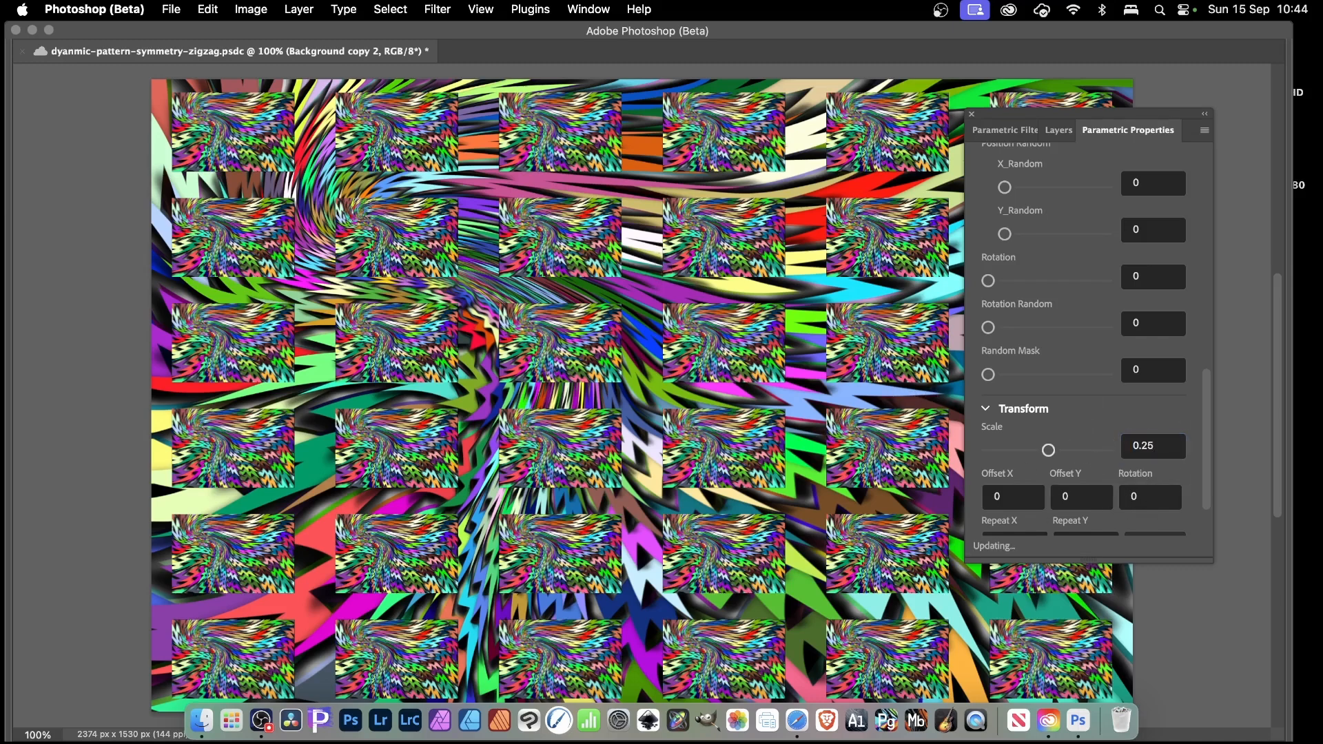
pyautogui.press('Return')
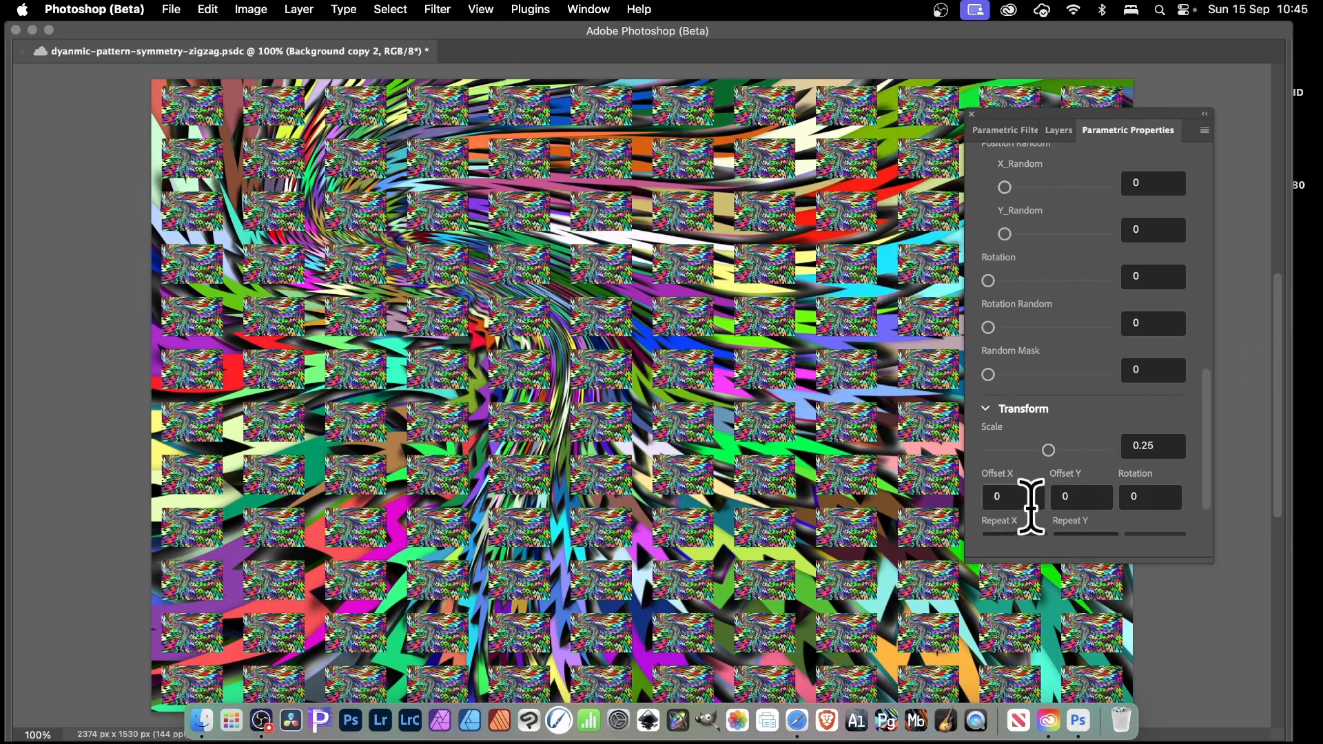
# - Try a Transform Offset X of 2, and set Offset X to 4 and Offset Y to 3
pyautogui.click(988, 494)
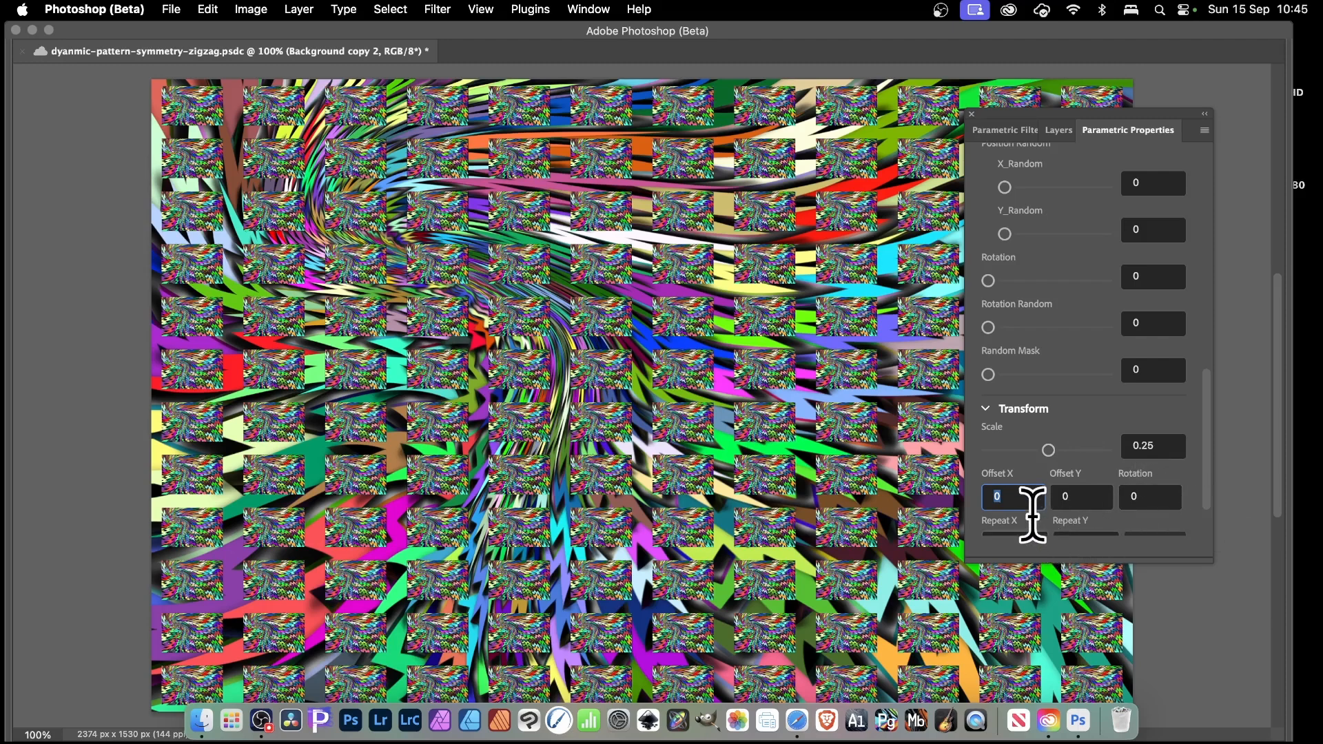
pyautogui.write('2')
pyautogui.press('Return')
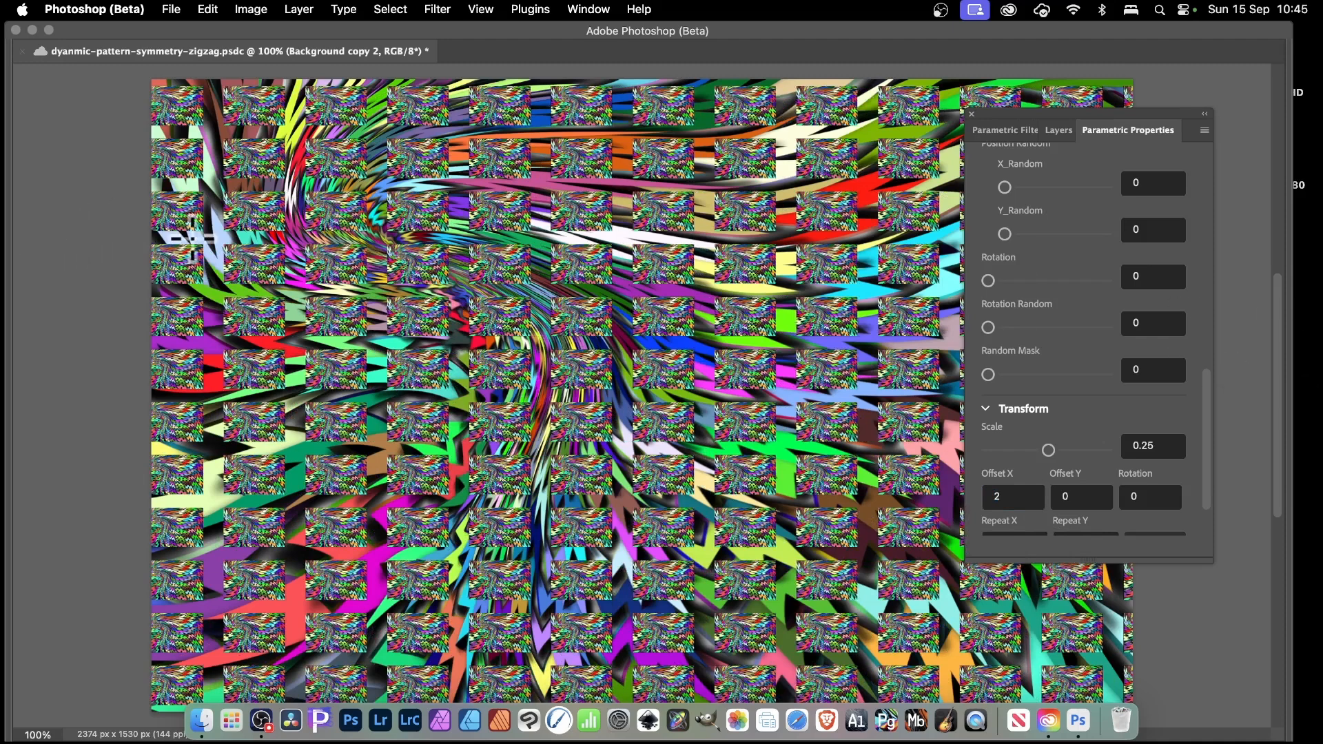
pyautogui.click(1013, 496)
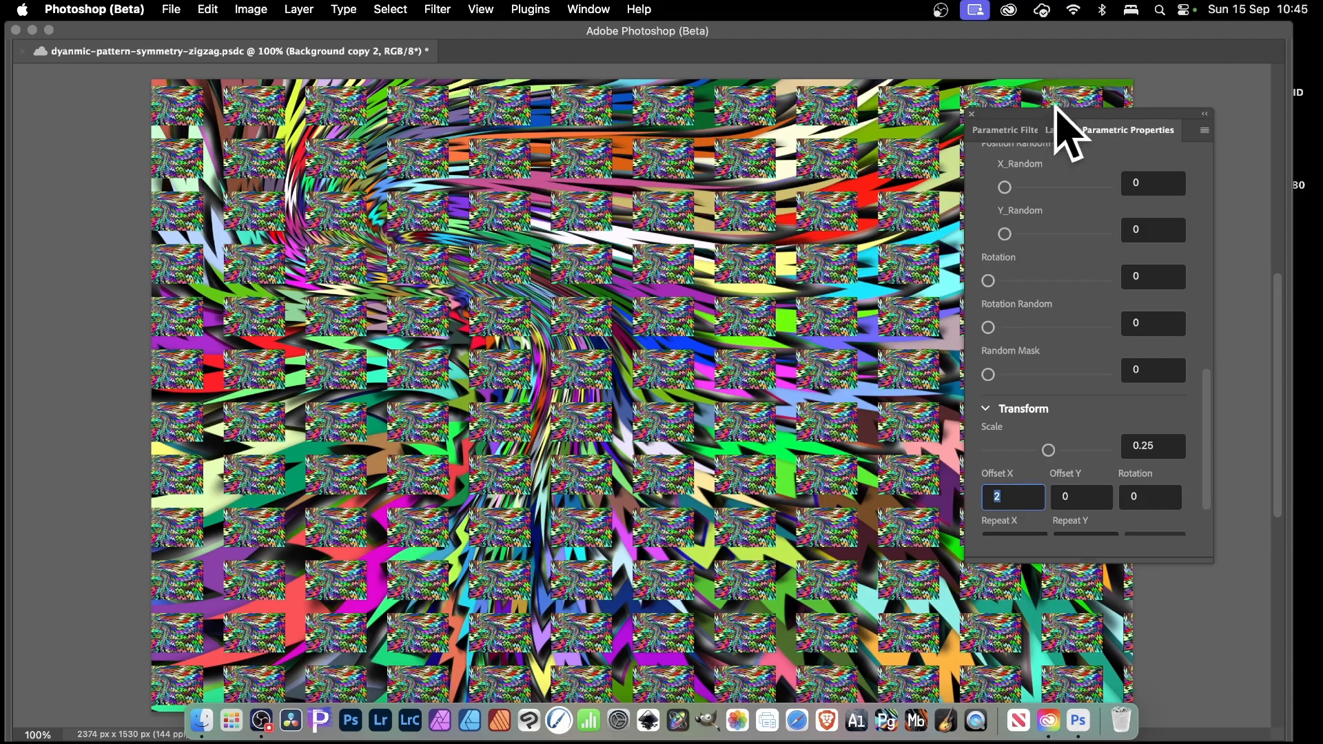
pyautogui.write('4')
pyautogui.click(980, 463)
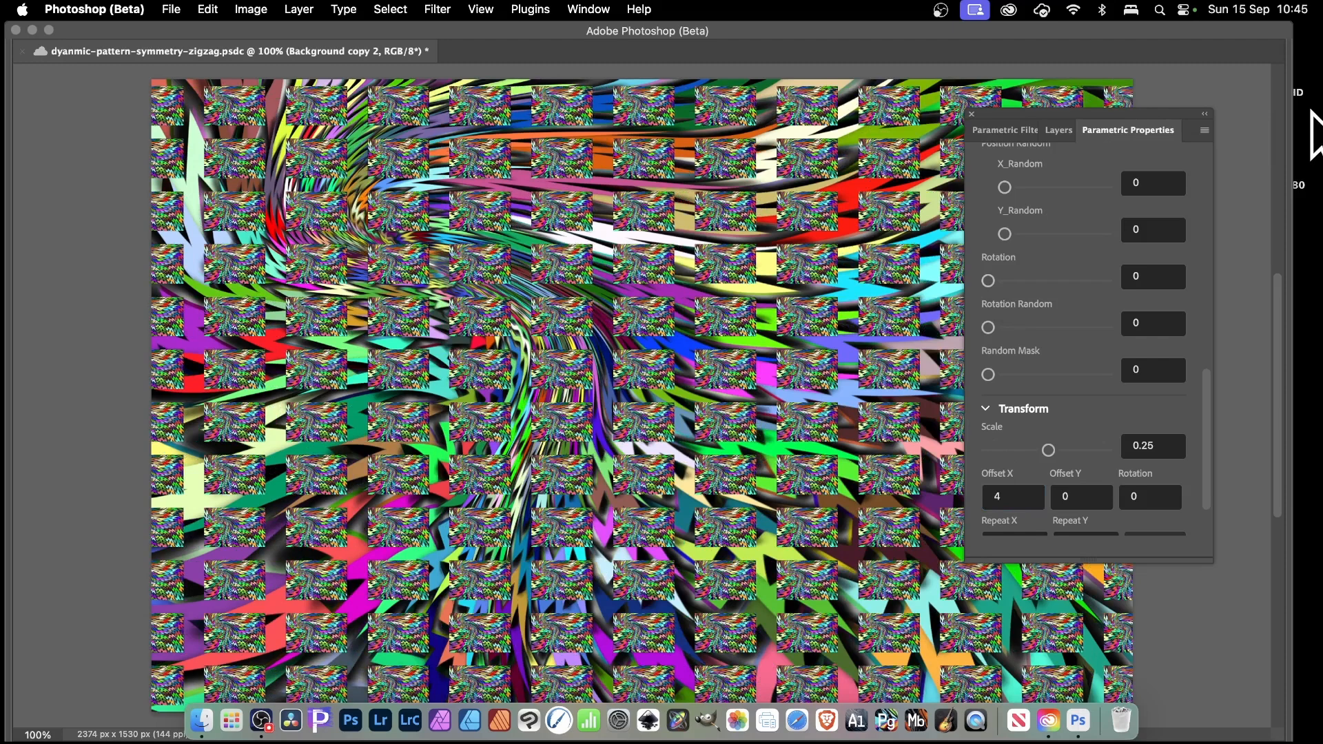
pyautogui.click(1073, 497)
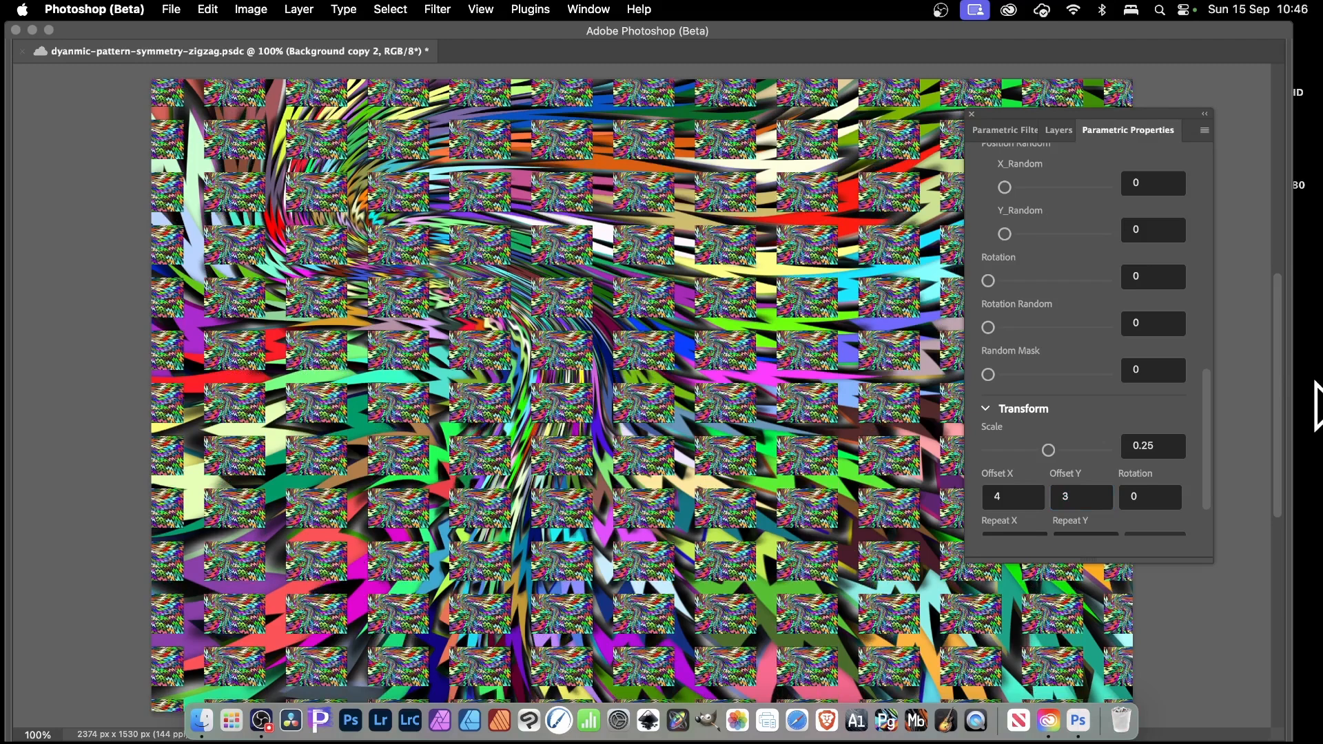
# - Set the pattern's Transform Rotation to 45
pyautogui.click(1161, 496)
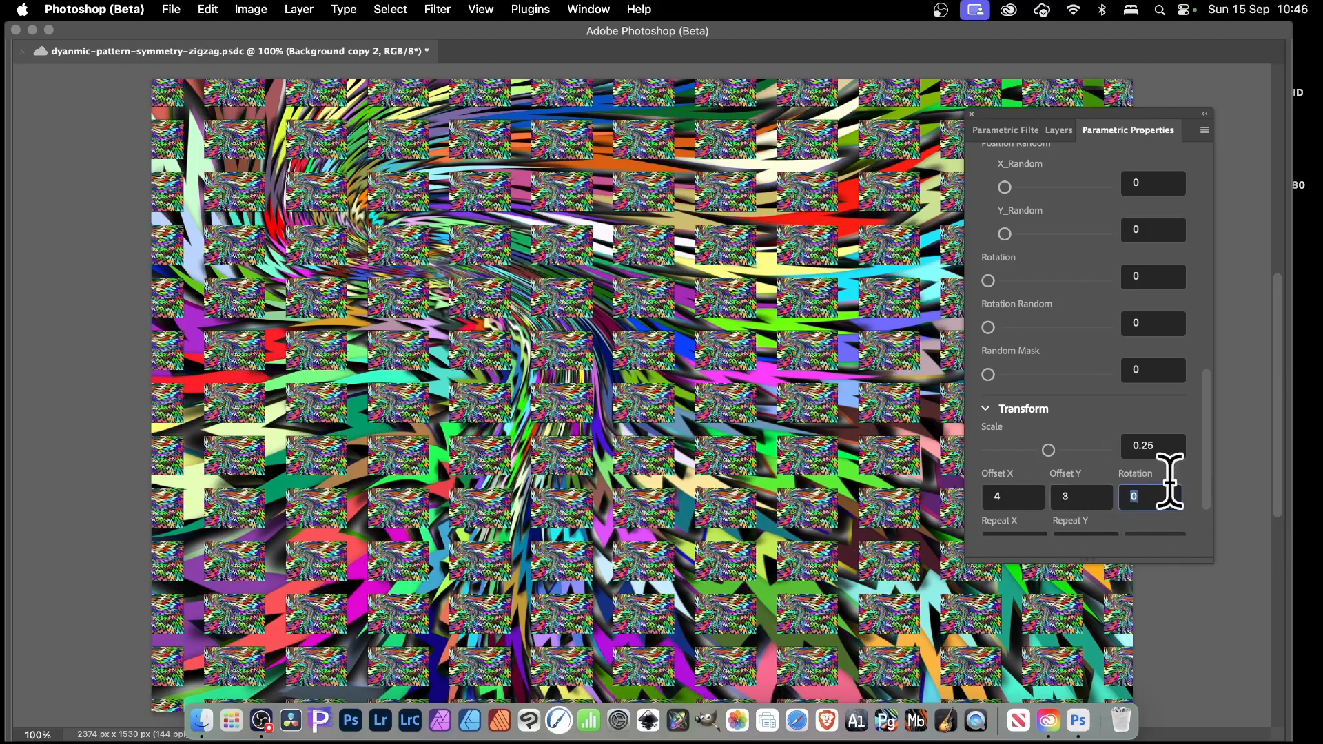
pyautogui.write('45')
pyautogui.press('Return')
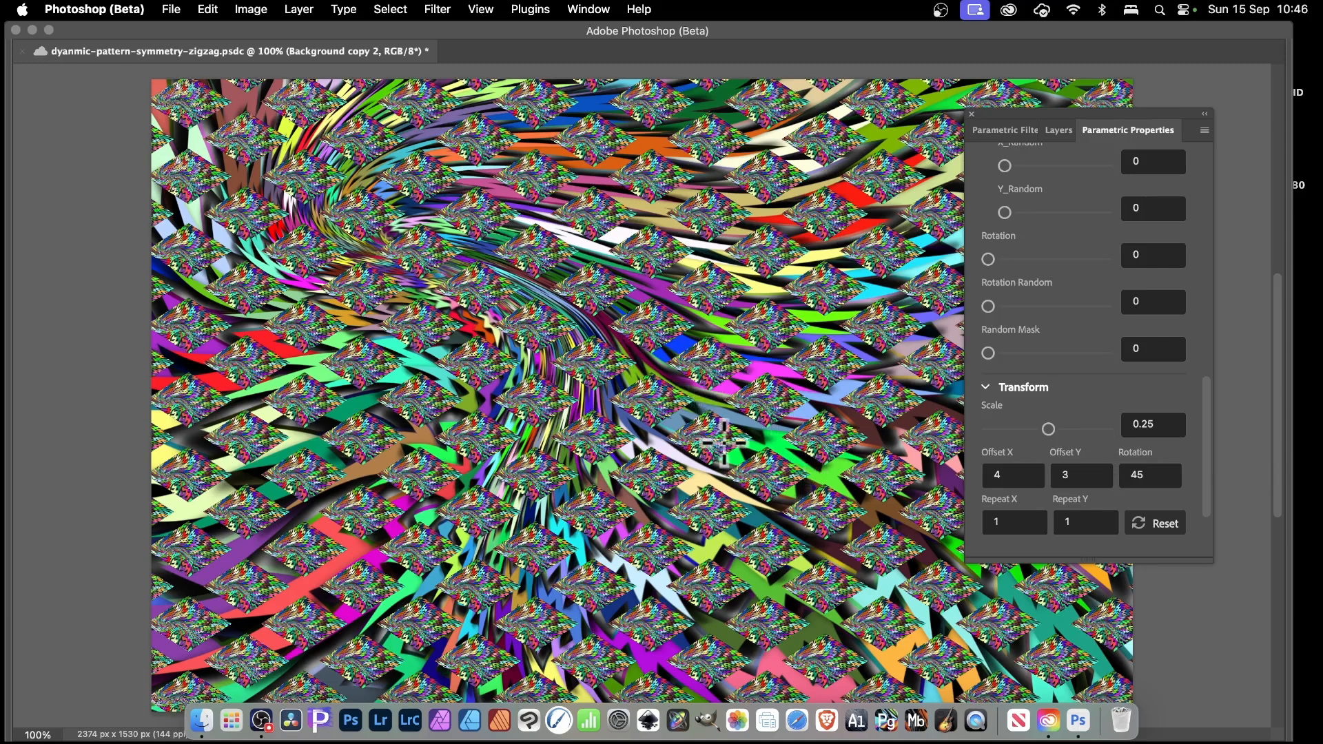
# - Try a Transform Repeat X and Repeat Y of 2, and reset both repeats to 1
pyautogui.scroll(-2, 1137, 413)
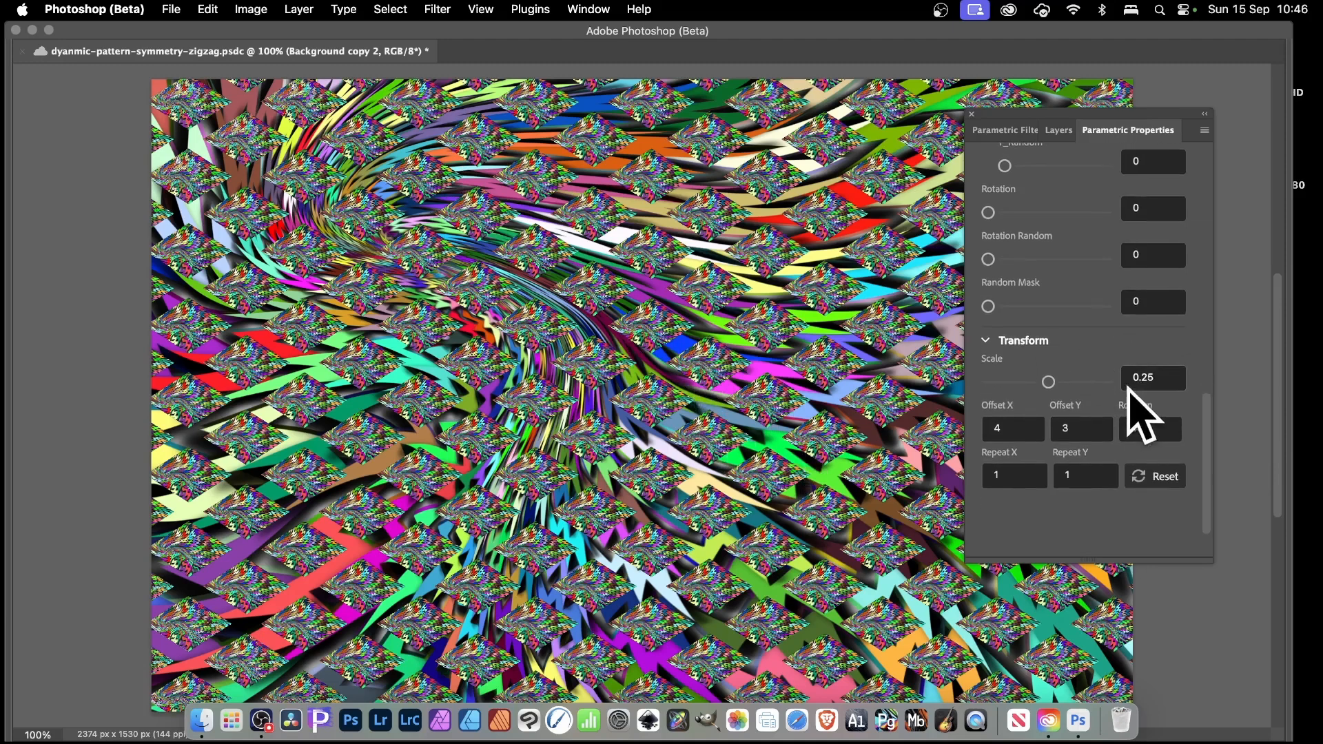
pyautogui.click(1008, 477)
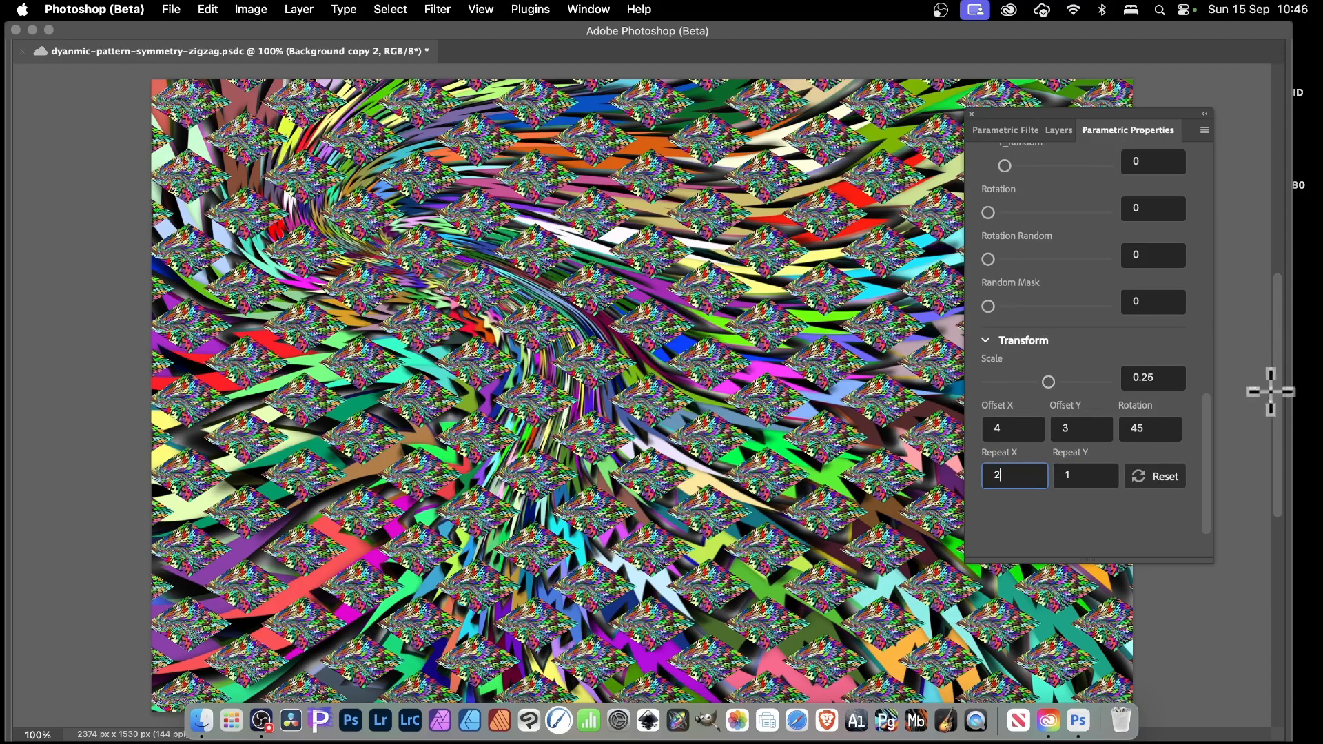
pyautogui.write('2')
pyautogui.press('Return')
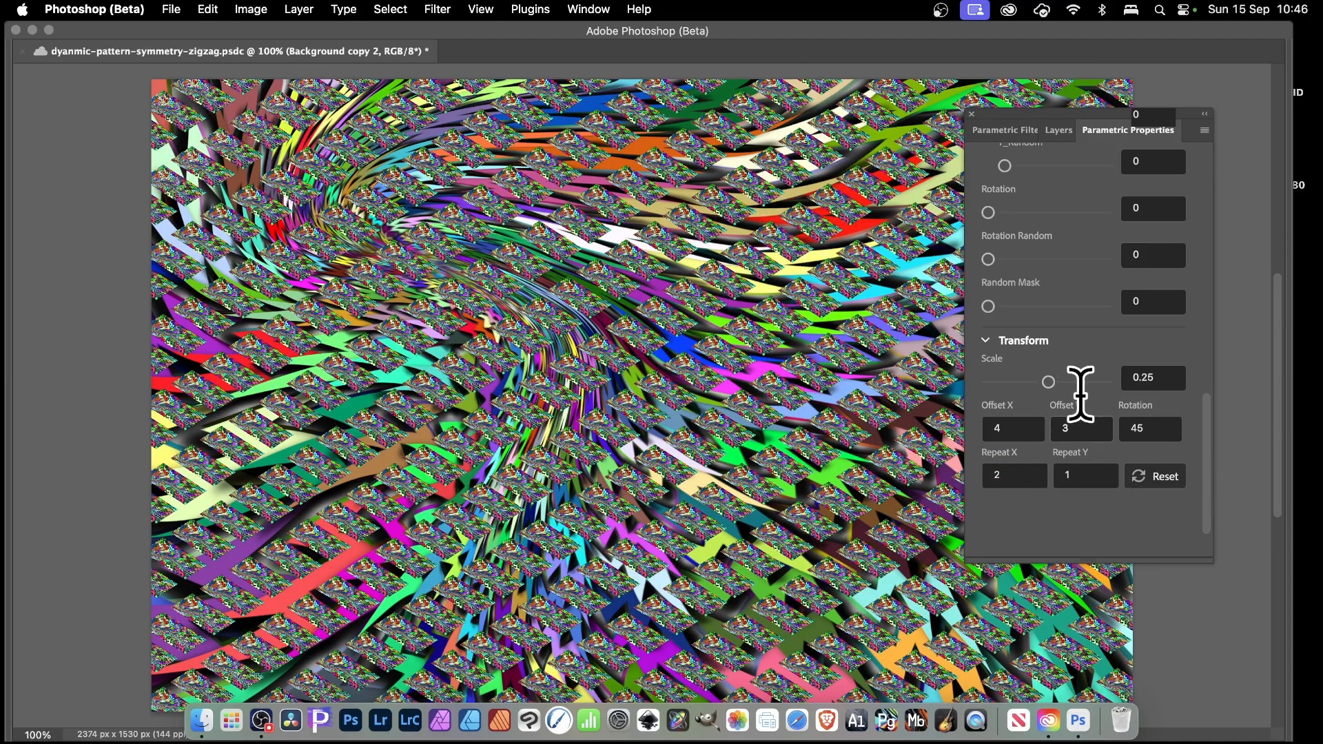
pyautogui.doubleClick(1089, 482)
pyautogui.write('2')
pyautogui.press('Tab')
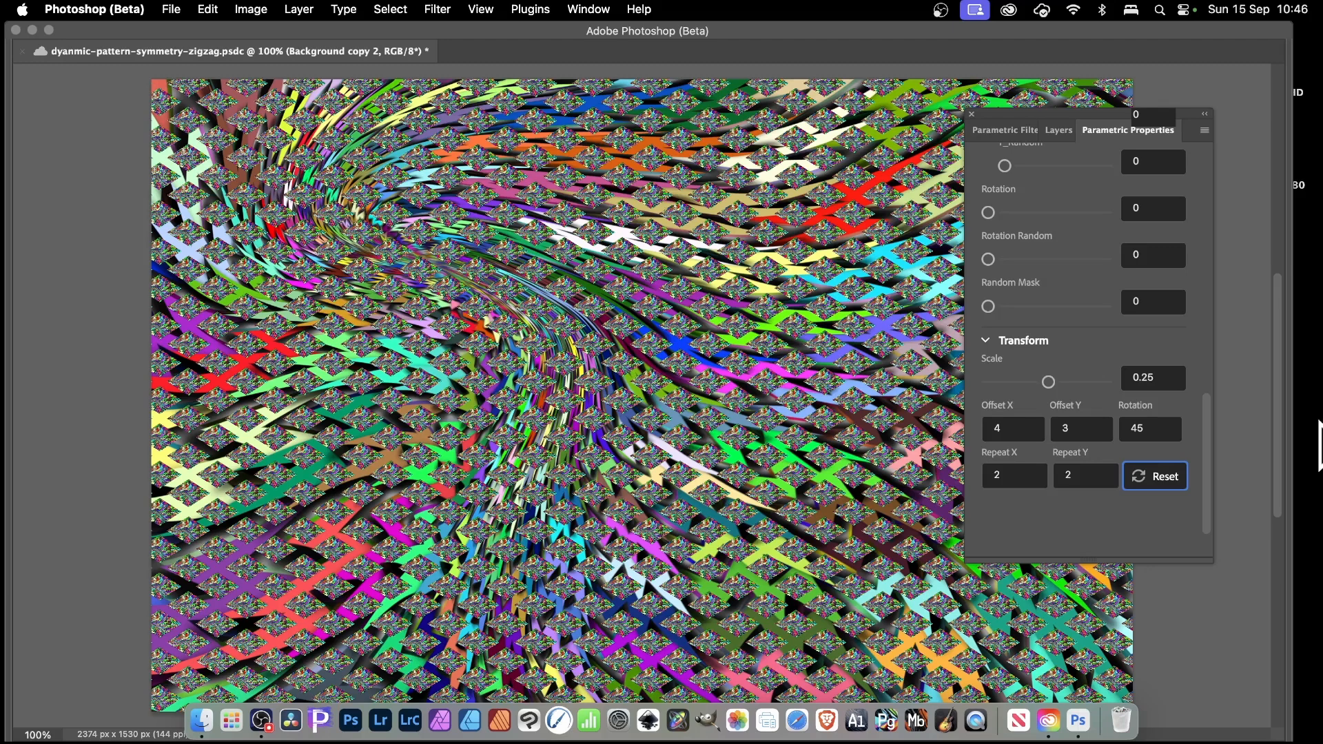
pyautogui.click(1158, 476)
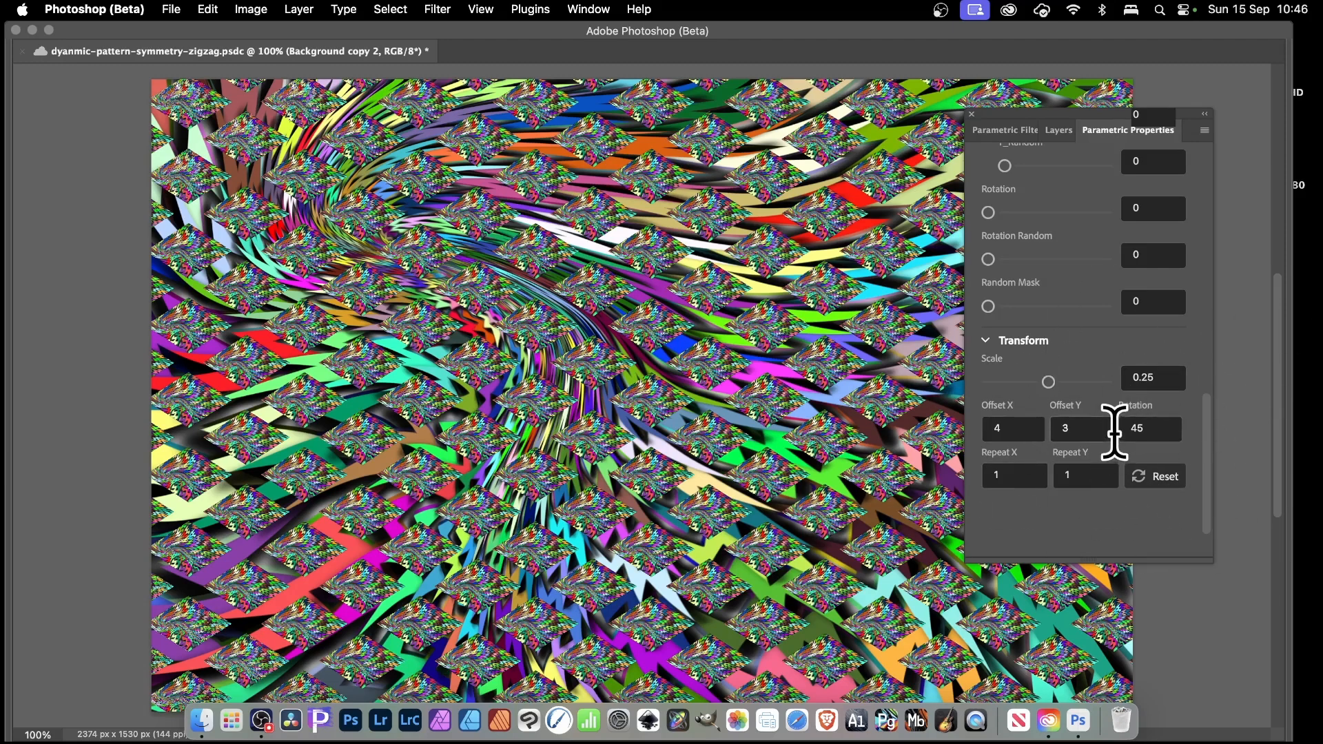
# - Return the pattern's Transform Scale to 1 and set both Offset X and Offset Y to 0
pyautogui.moveTo(1158, 378); pyautogui.dragTo(1124, 382)
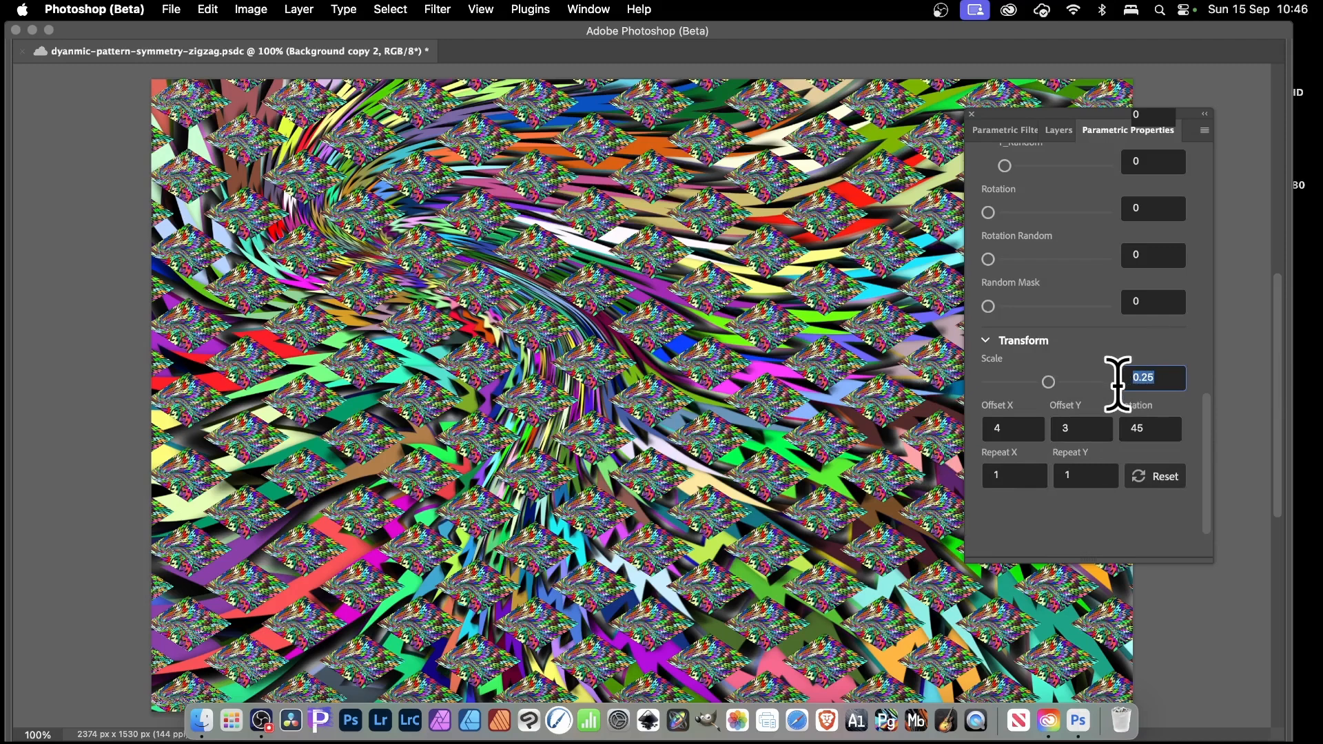
pyautogui.press('BackSpace')
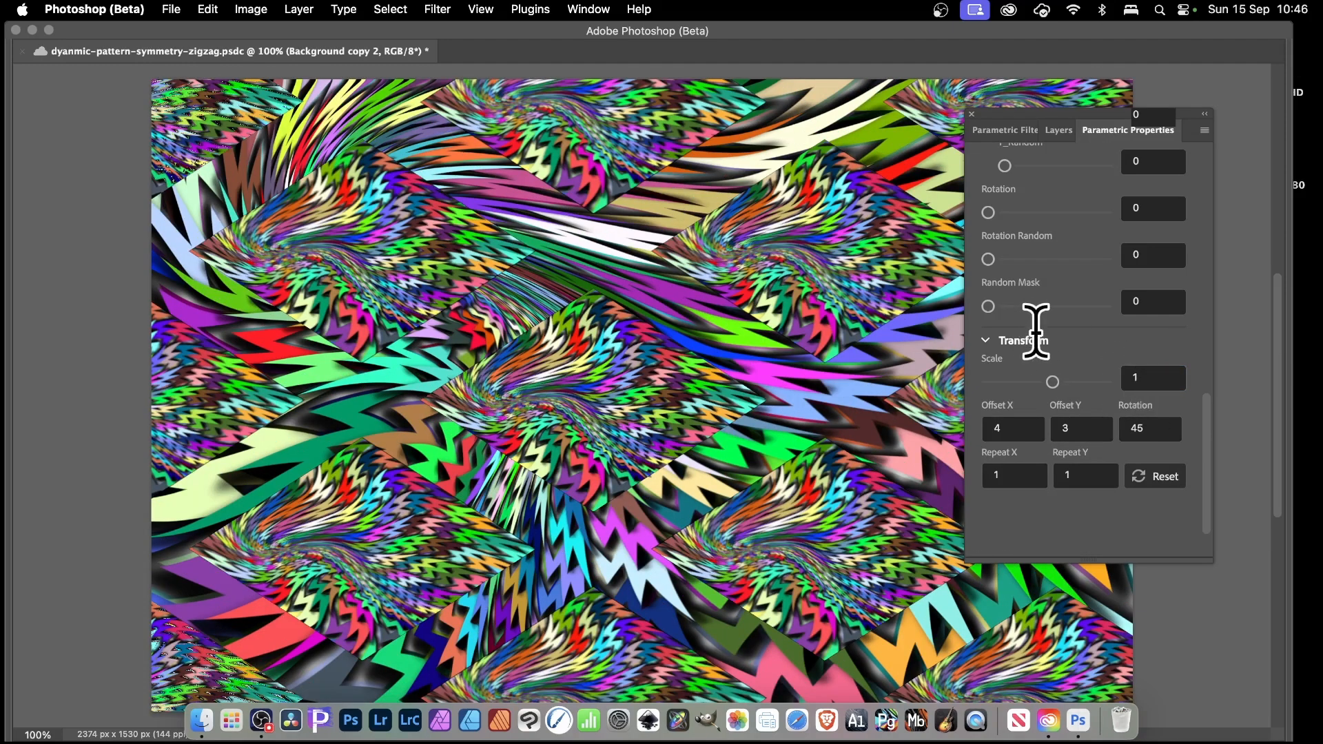
pyautogui.moveTo(1028, 429); pyautogui.dragTo(974, 429)
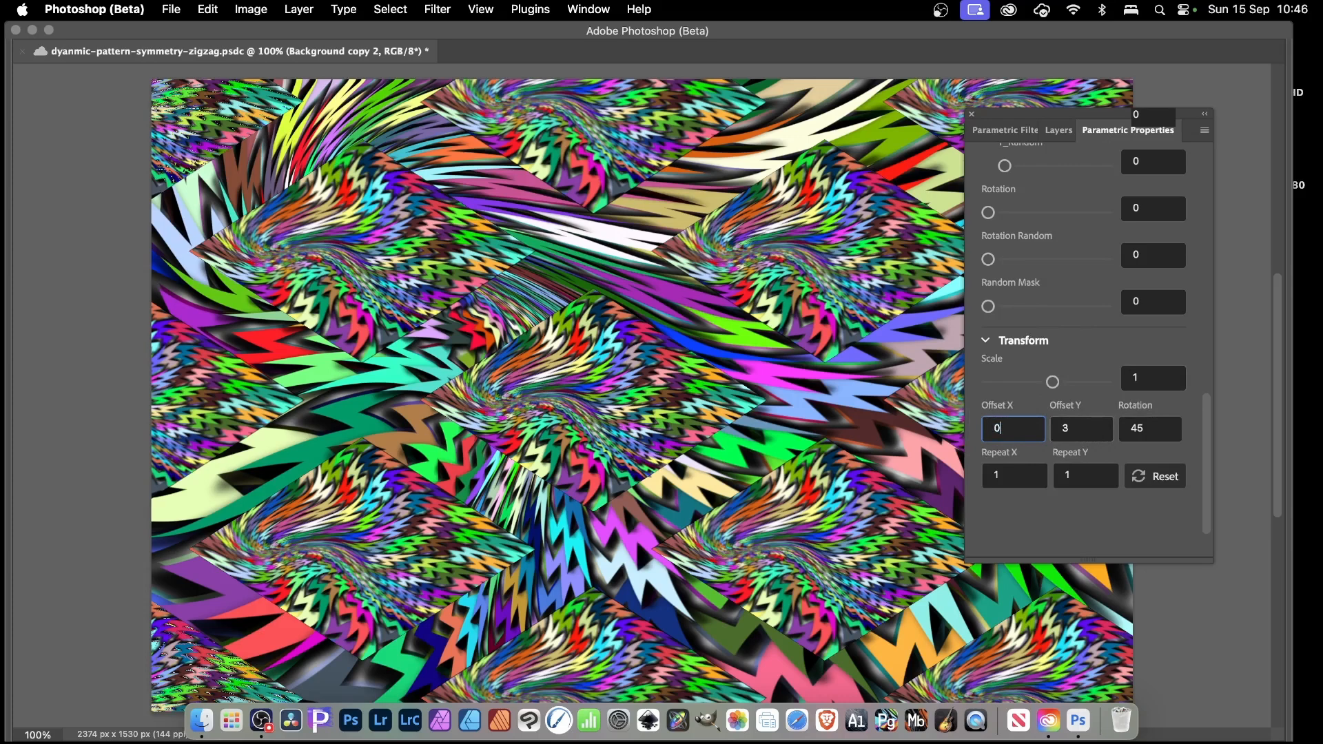
pyautogui.write('0')
pyautogui.press('Tab')
pyautogui.write('0')
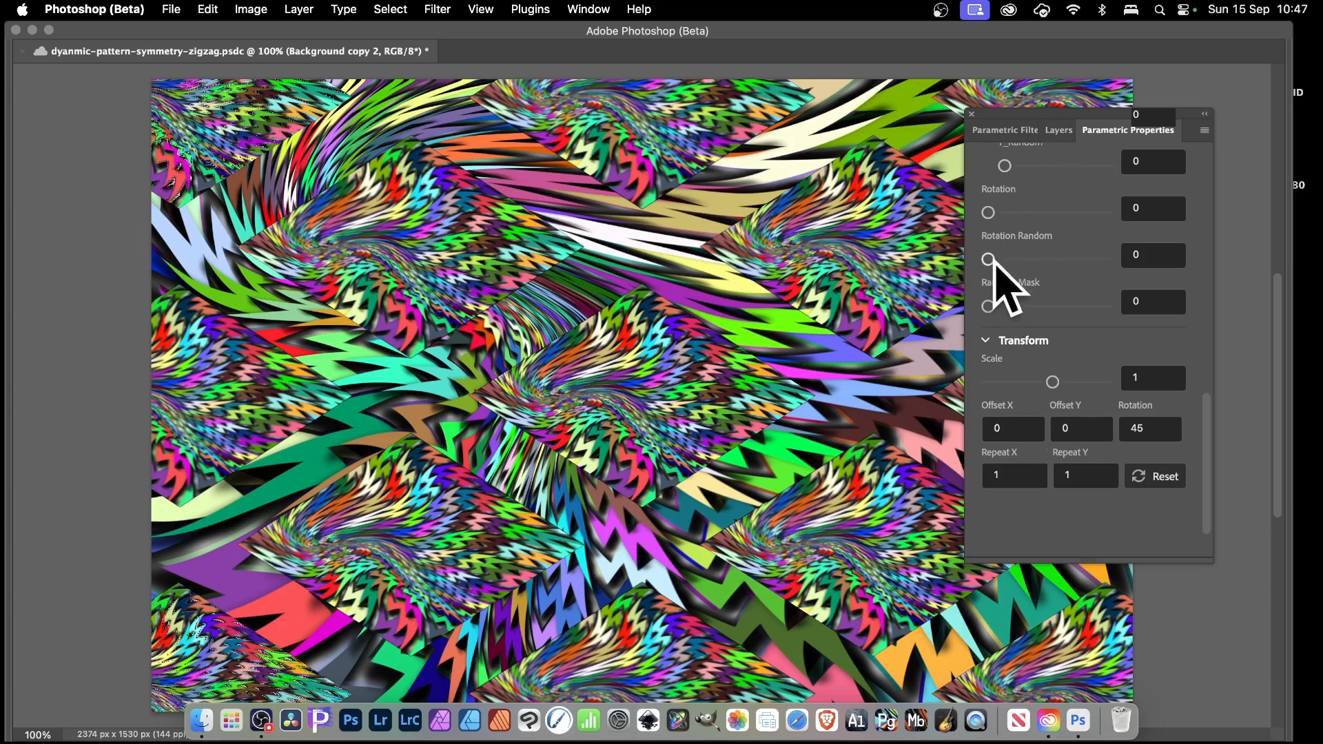
# - Set Rotation Random to 0.3, Rotation to 71, and Position Random to 0.81 in X and 0.22 in Y
pyautogui.moveTo(995, 262); pyautogui.dragTo(1029, 270)
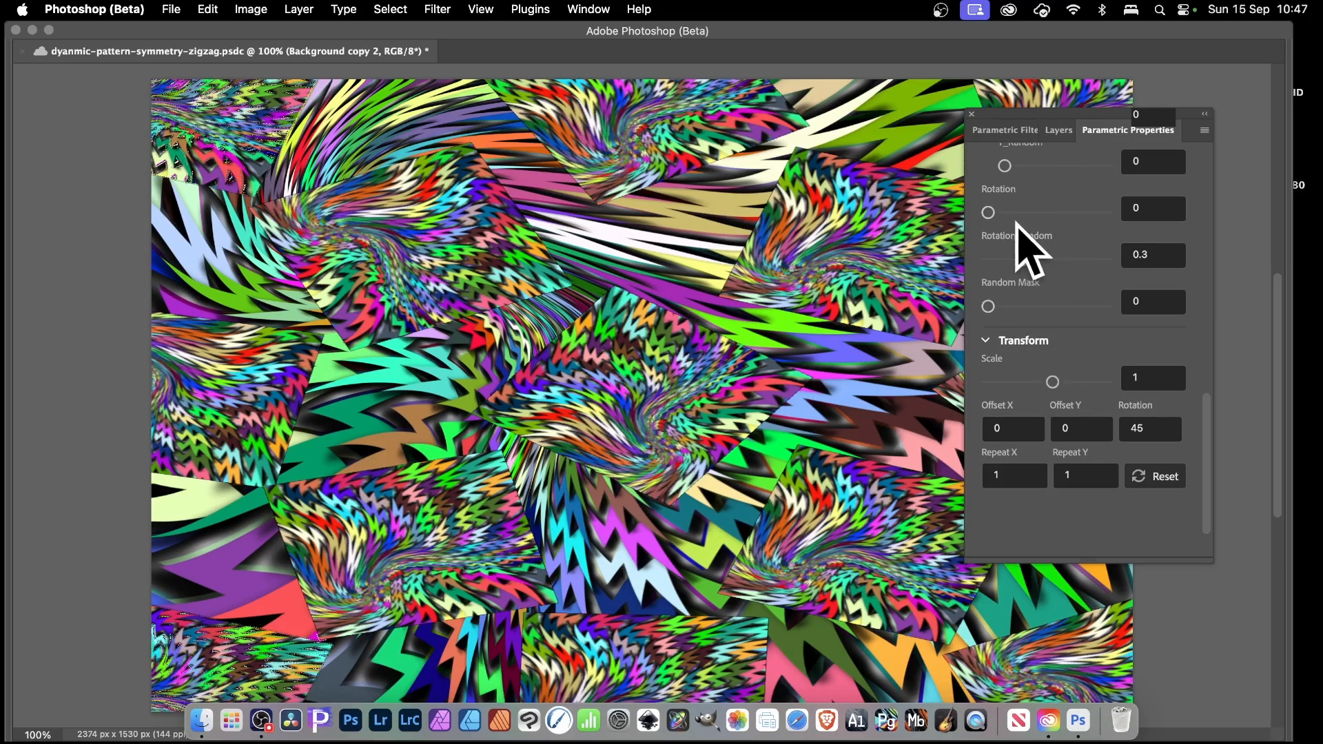
pyautogui.moveTo(989, 213); pyautogui.dragTo(1045, 213)
pyautogui.scroll(1, 1028, 223)
pyautogui.scroll(1, 1029, 227)
pyautogui.scroll(2, 1013, 207)
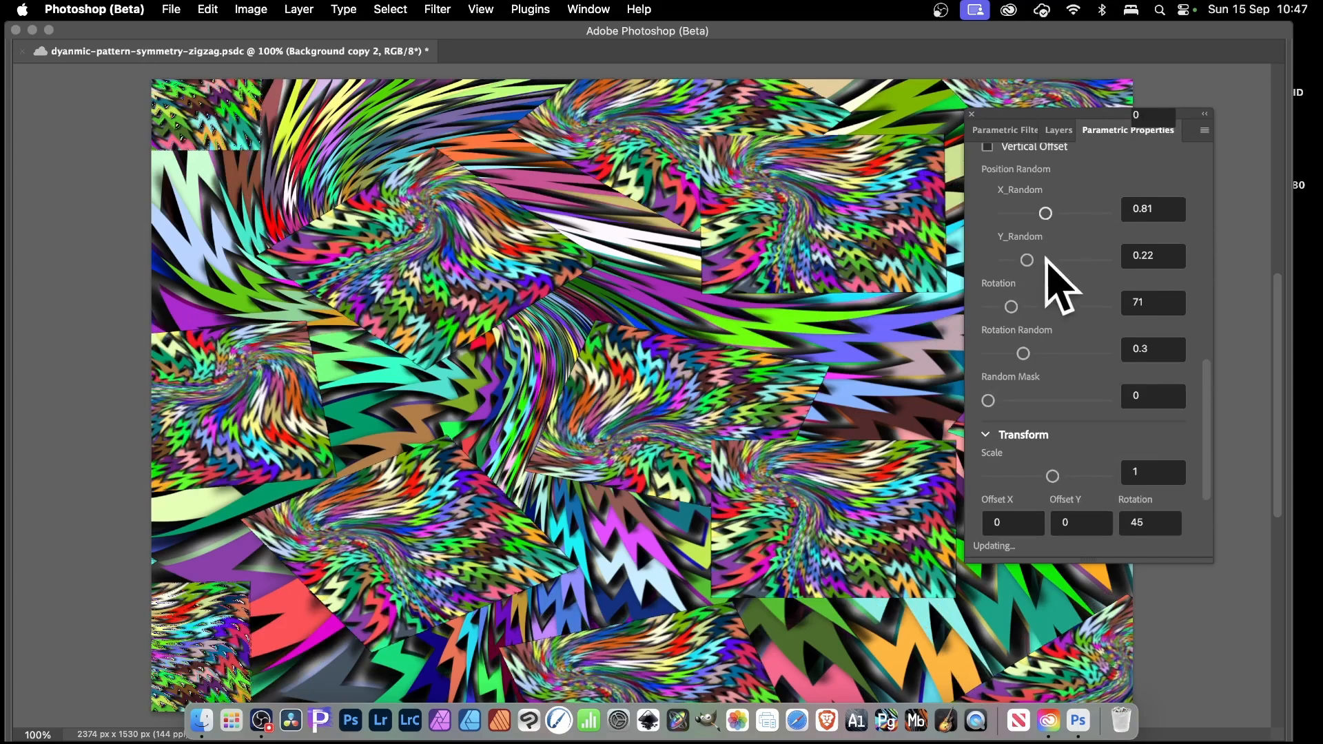
pyautogui.scroll(3, 1046, 262)
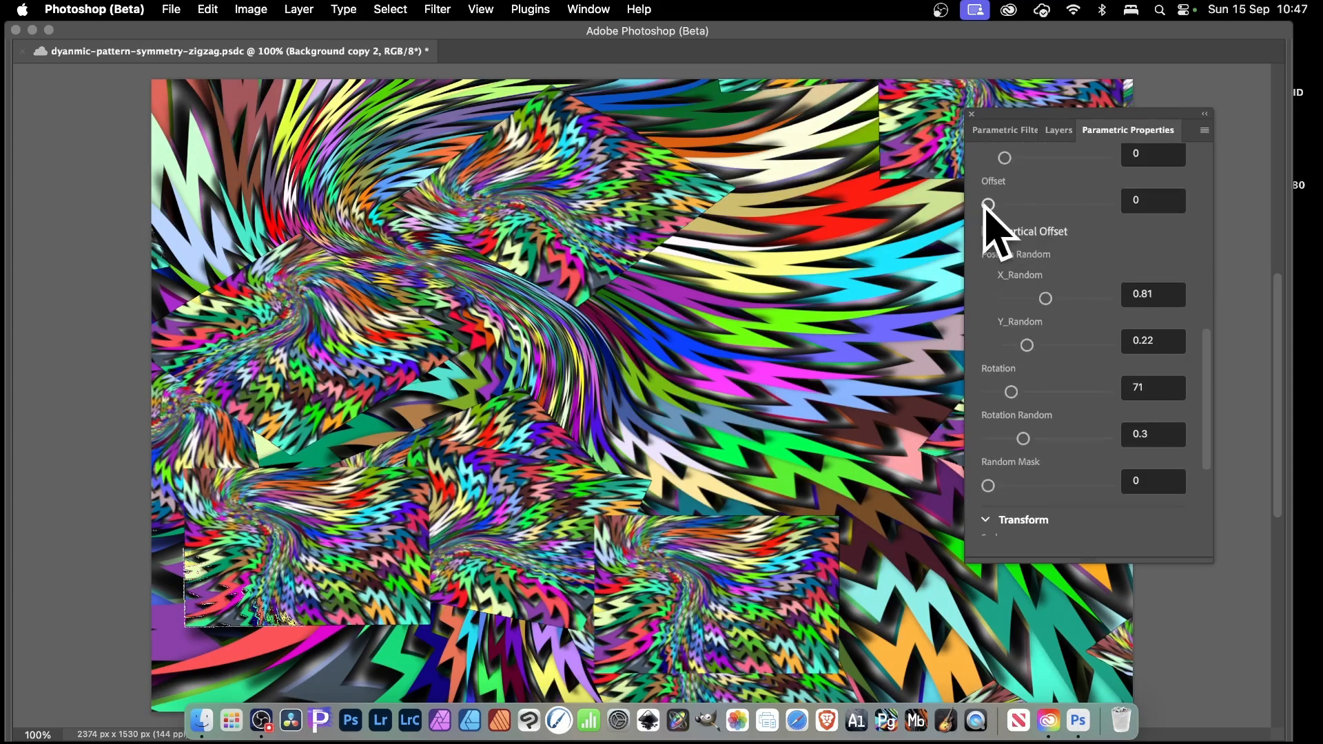
# - Set the tile Offset to 0.1 and Size Random to 0.44 in X and 0.6 in Y
pyautogui.moveTo(989, 205); pyautogui.dragTo(1014, 229)
pyautogui.scroll(1, 1055, 220)
pyautogui.scroll(2, 1051, 228)
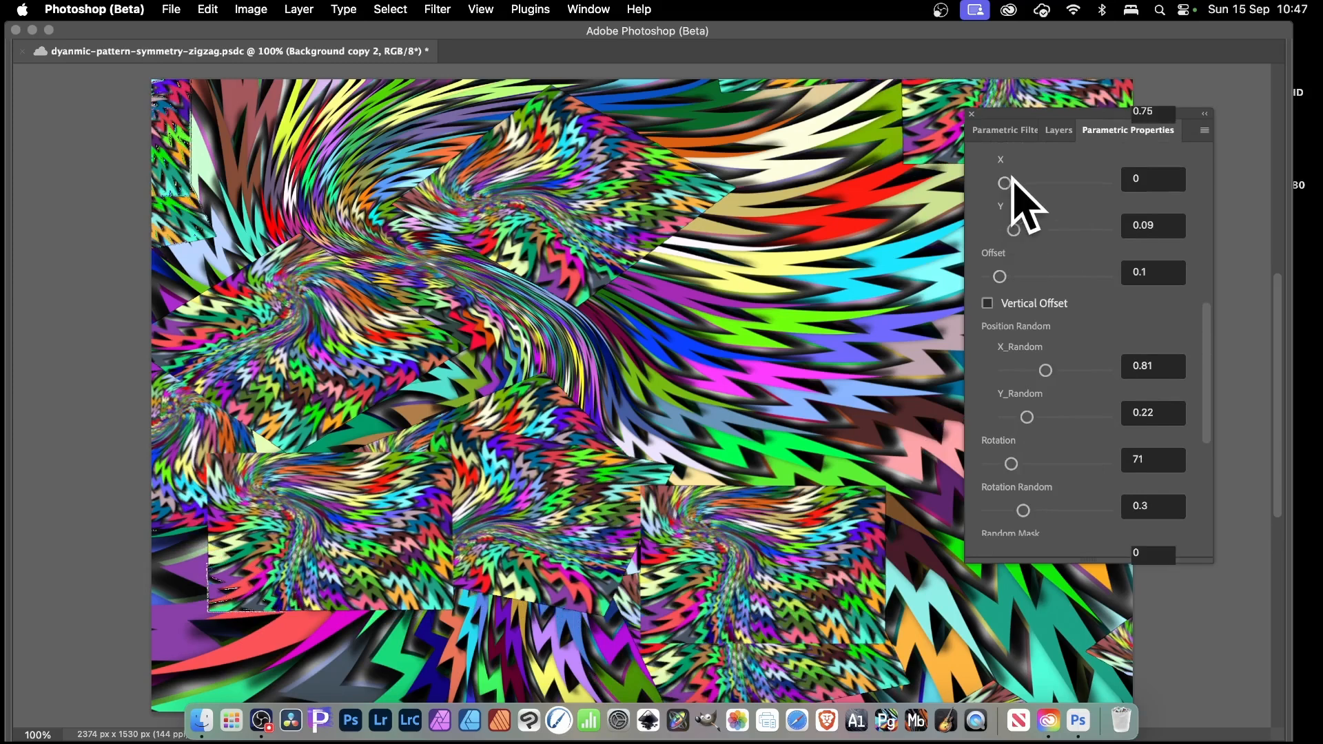
pyautogui.moveTo(1011, 181); pyautogui.dragTo(1016, 183)
pyautogui.scroll(4, 1087, 236)
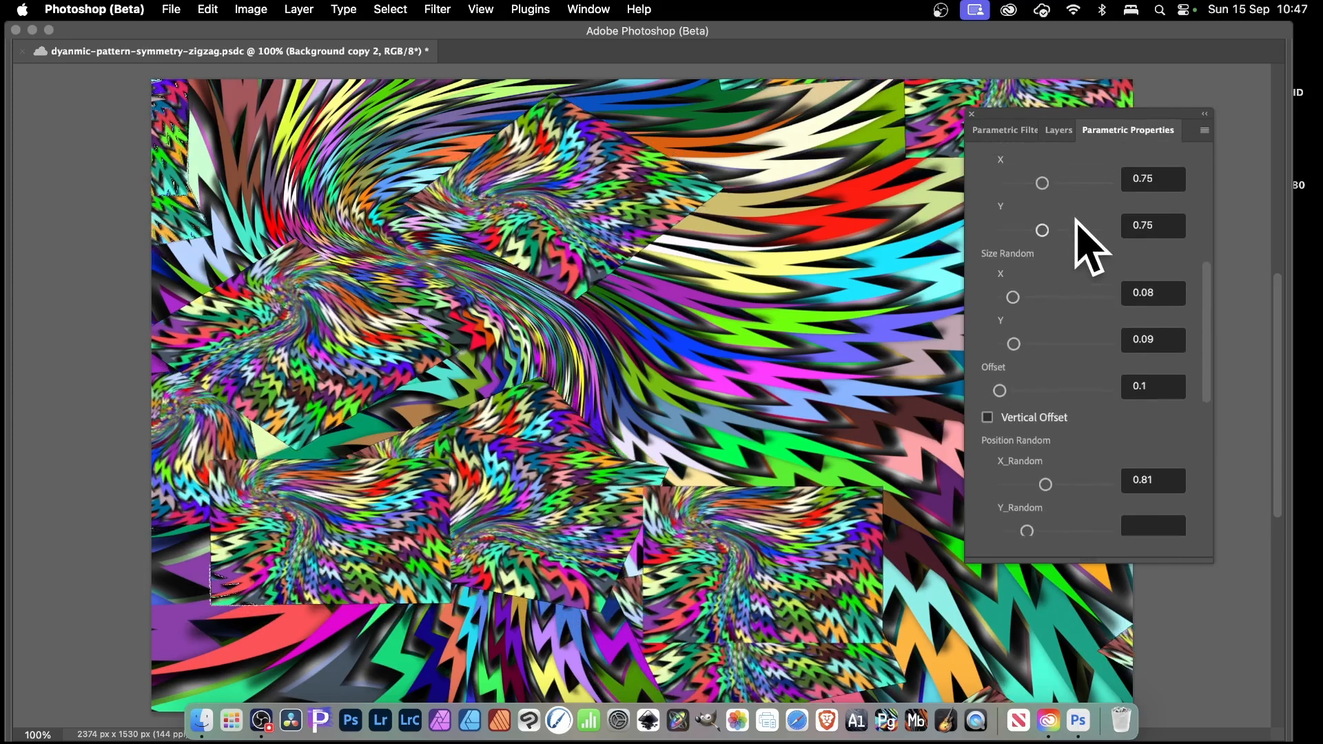
pyautogui.scroll(1, 1076, 221)
pyautogui.moveTo(1013, 302); pyautogui.dragTo(1055, 306)
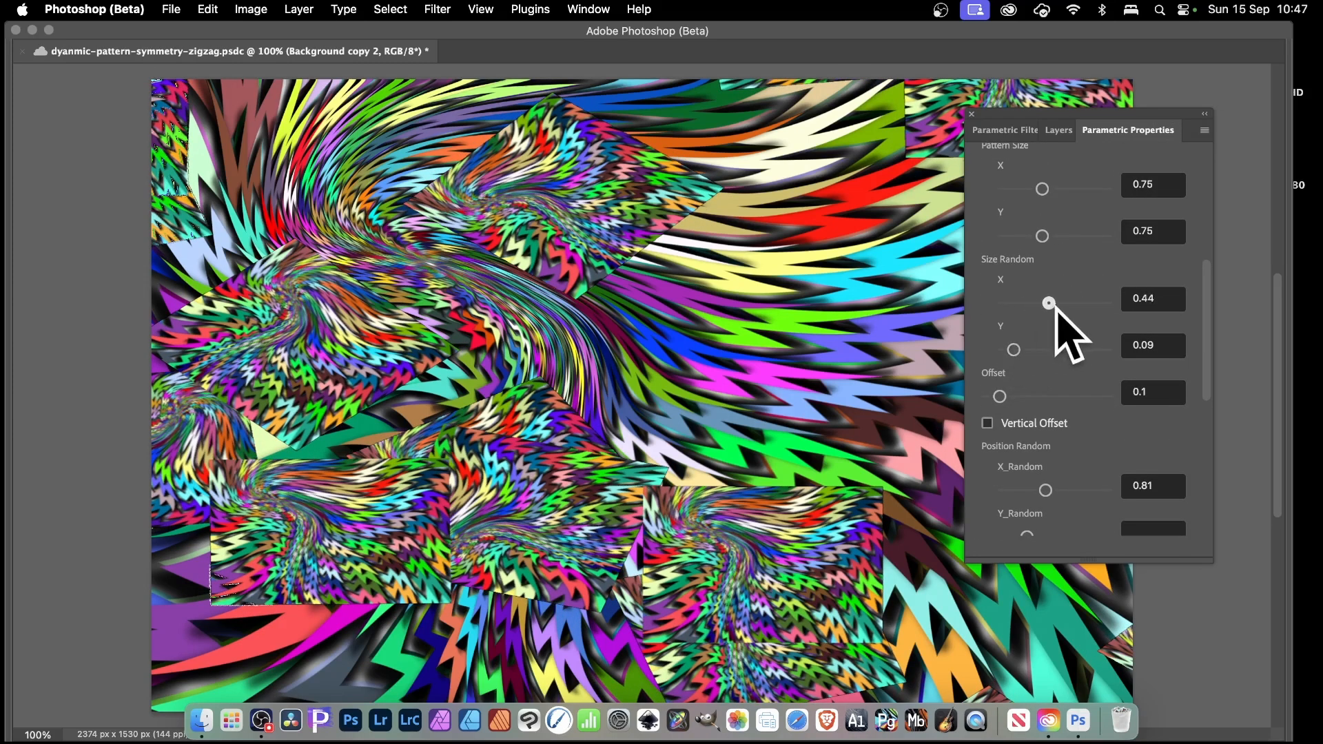
pyautogui.moveTo(1016, 350); pyautogui.dragTo(1073, 361)
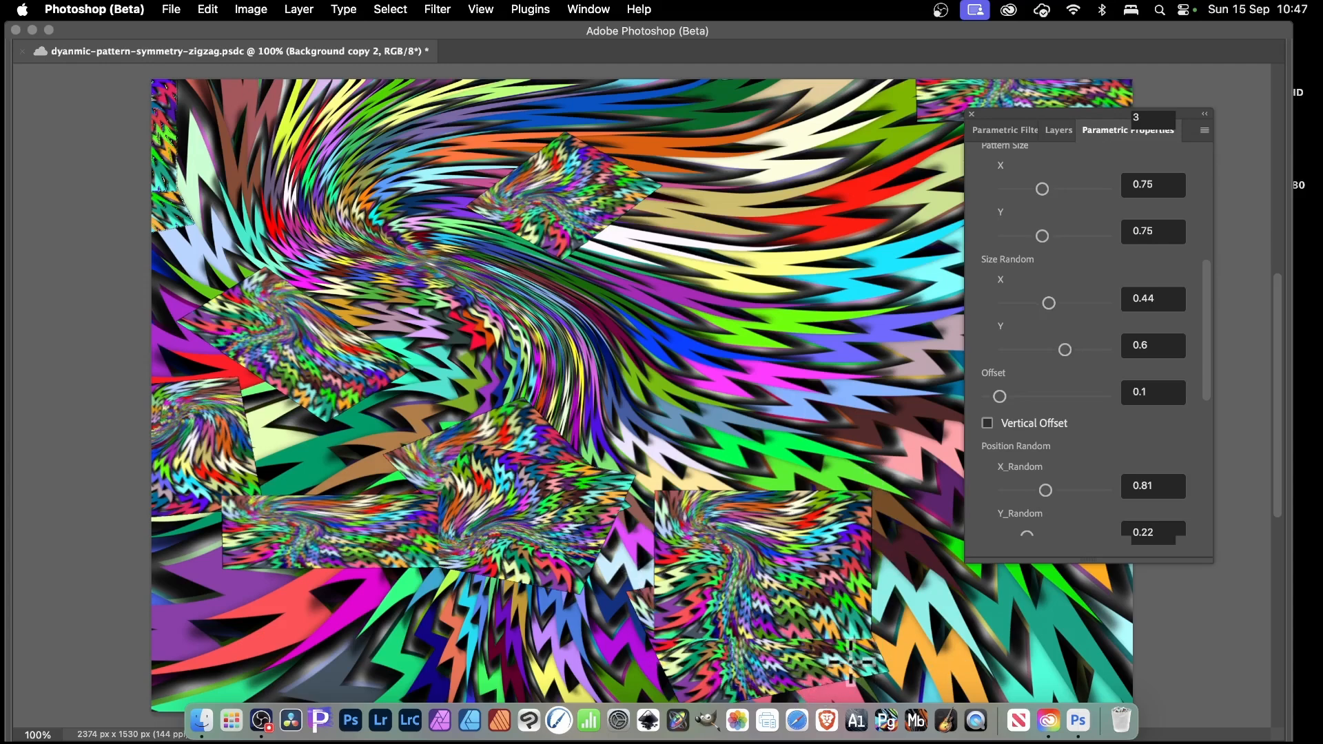
# - Set the pattern's X Amount and Y Amount to 4 and save the document
pyautogui.scroll(5, 1093, 260)
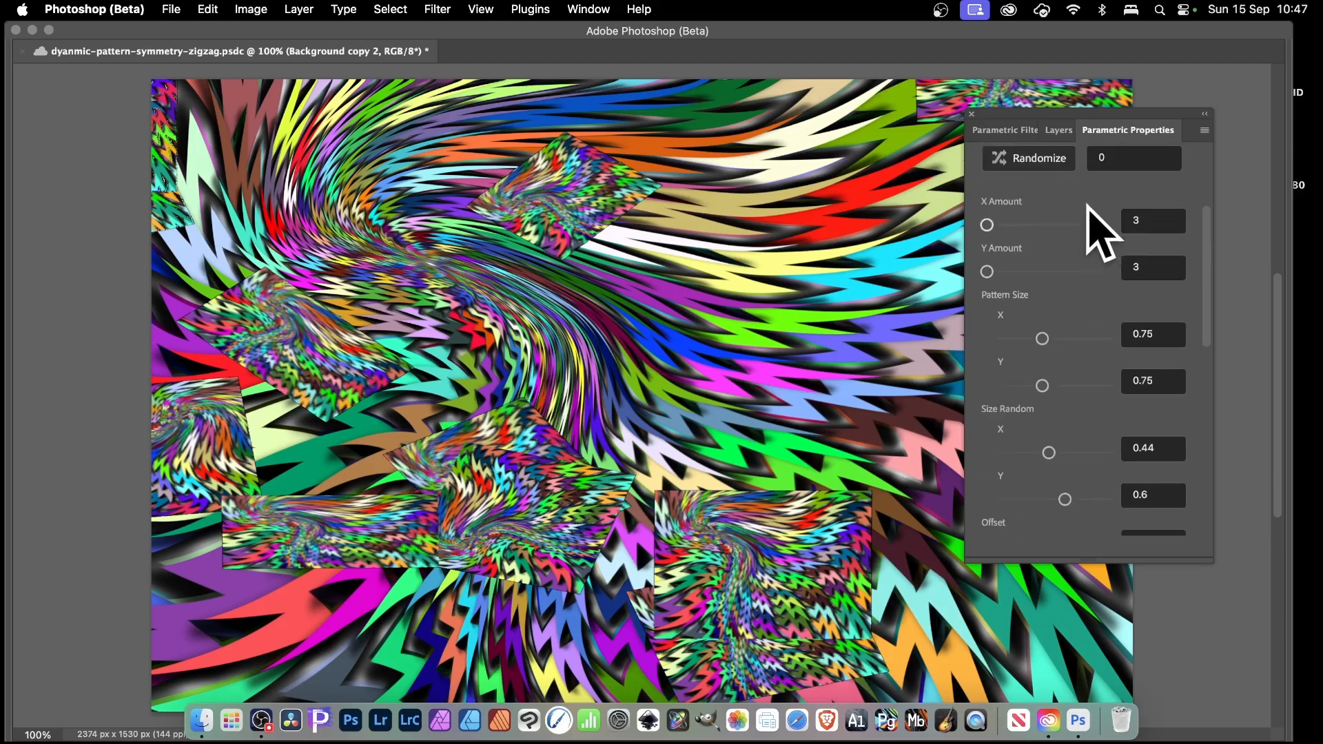
pyautogui.doubleClick(1170, 220)
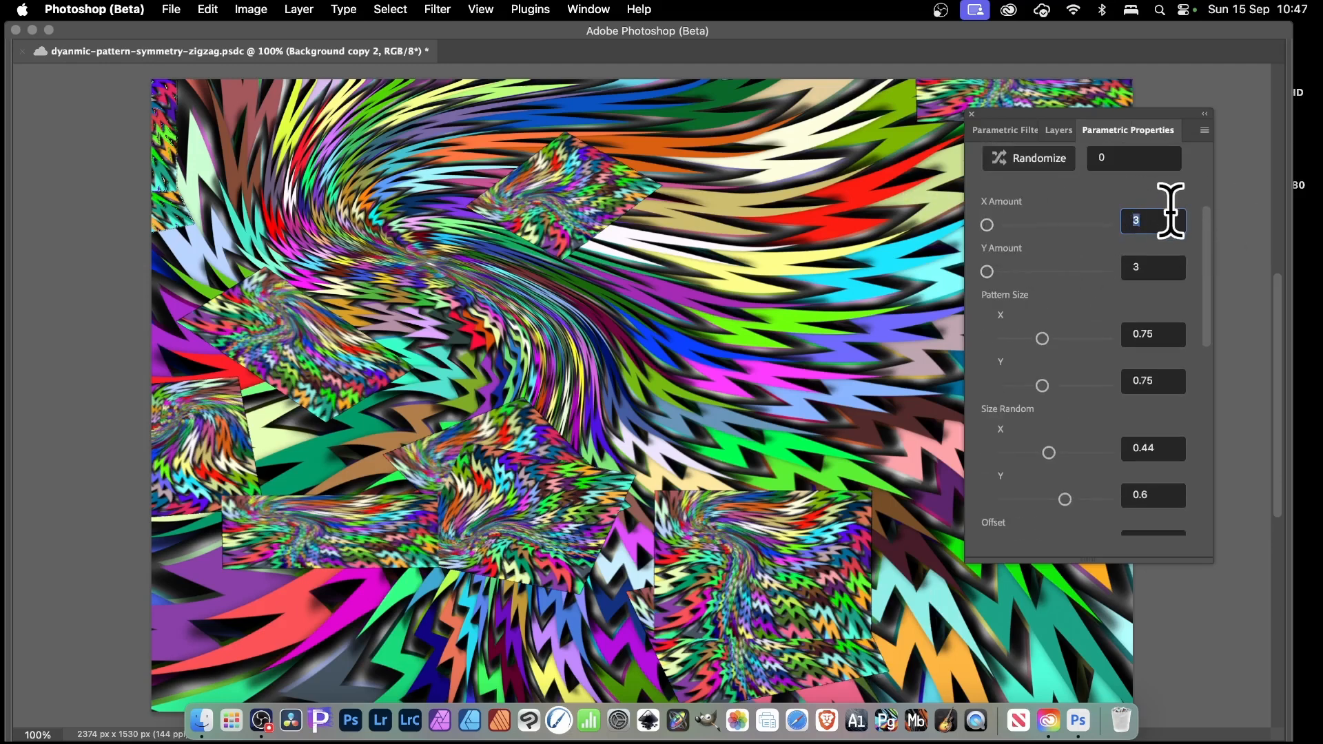
pyautogui.write('4')
pyautogui.press('super+s')
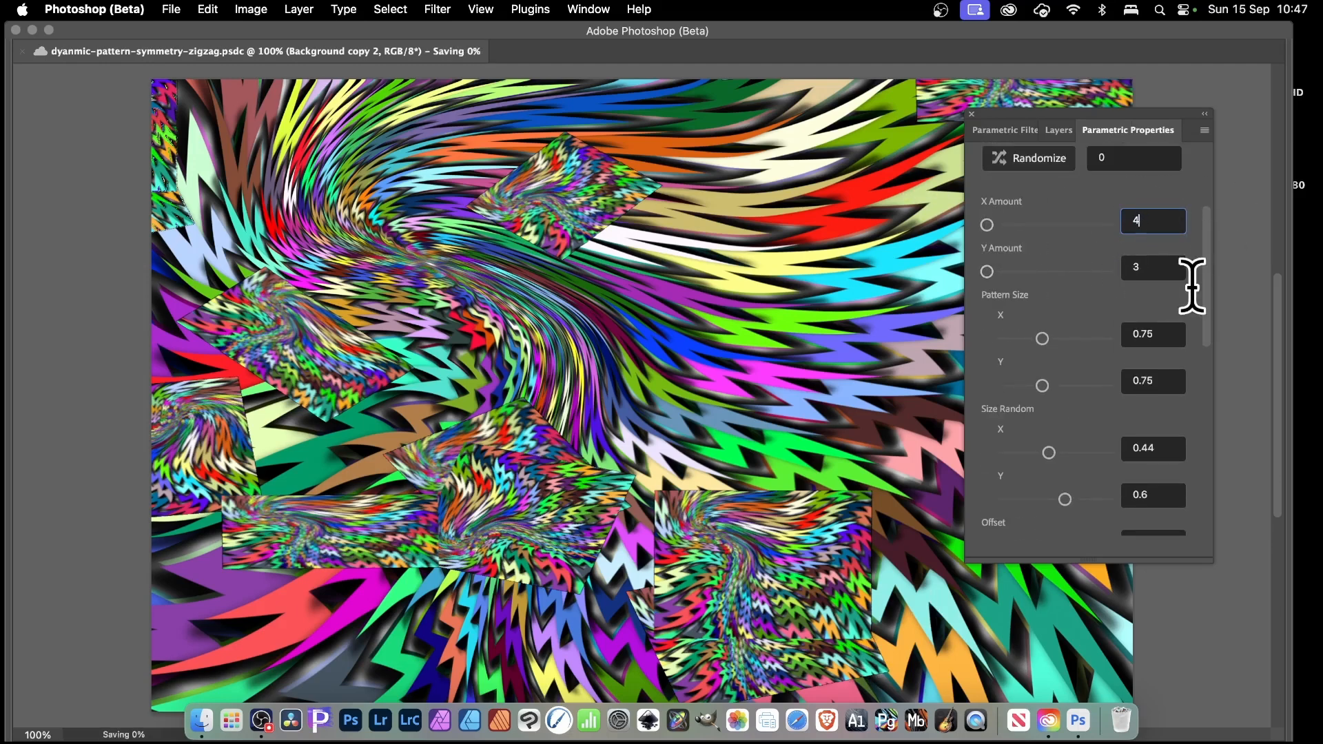
pyautogui.press('Tab')
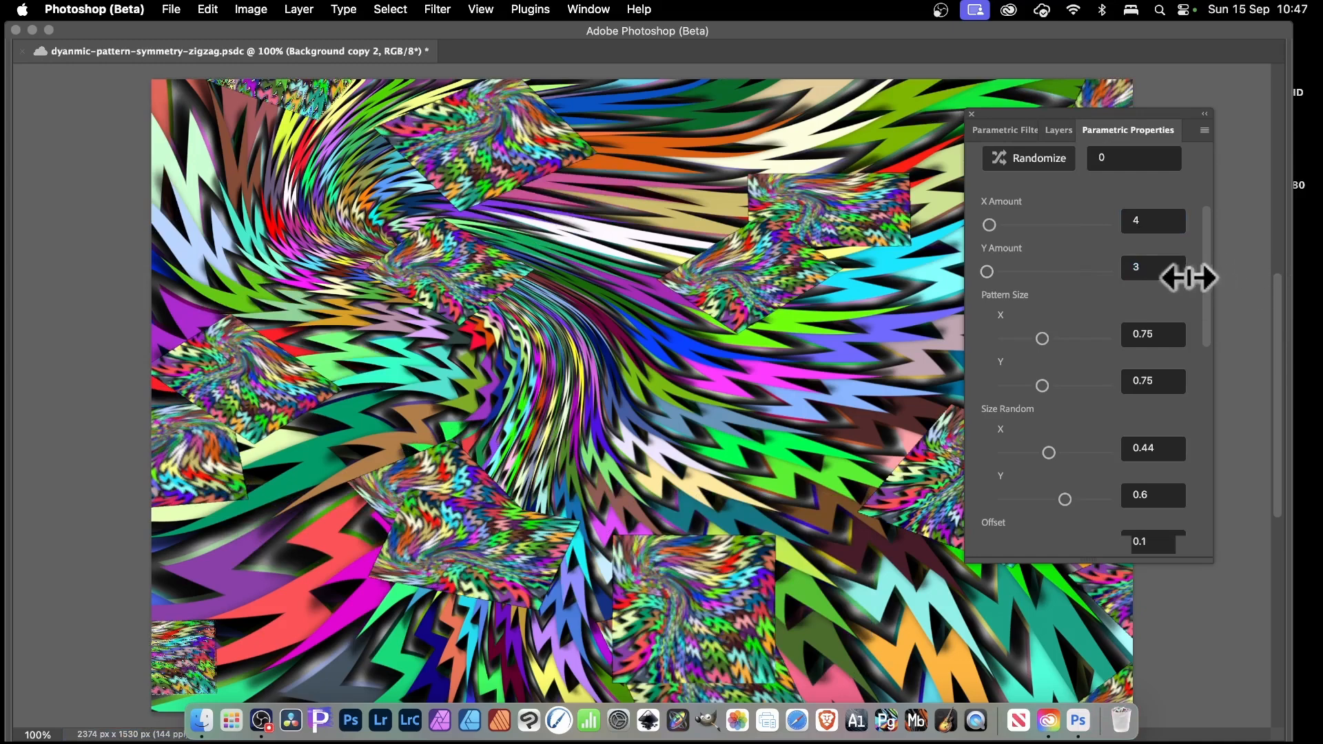
pyautogui.write('4')
pyautogui.press('Tab')
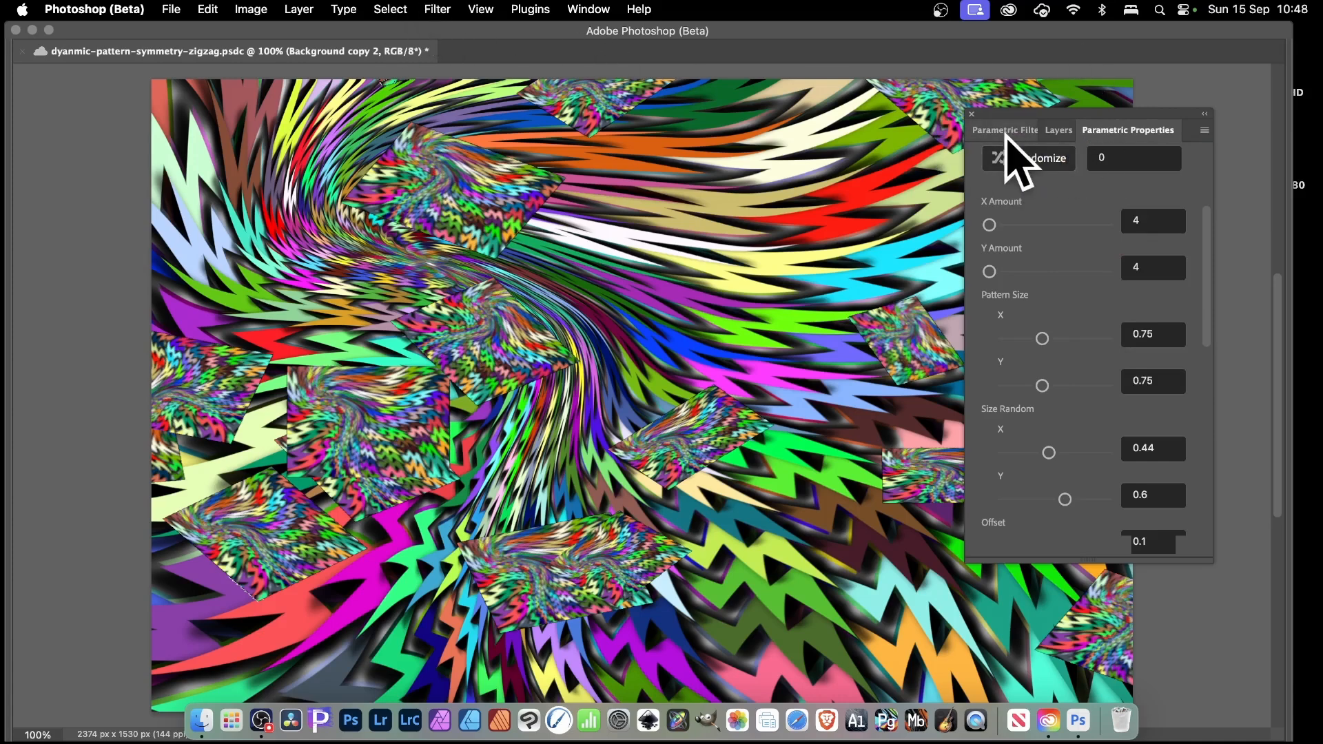
# - Detach the layer list so it sits beside the filter settings, and delete the Shape 1 layer
pyautogui.click(1062, 132)
pyautogui.moveTo(1071, 131); pyautogui.dragTo(774, 161)
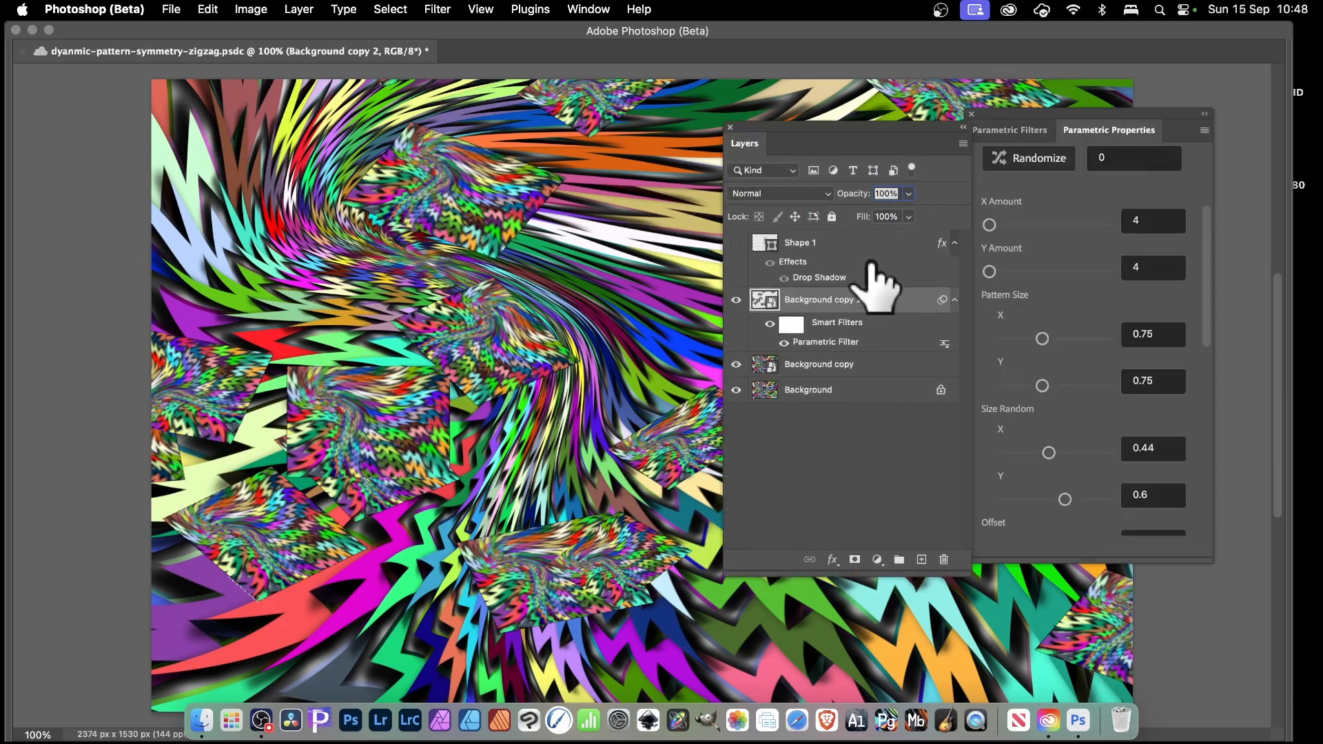
pyautogui.click(787, 246)
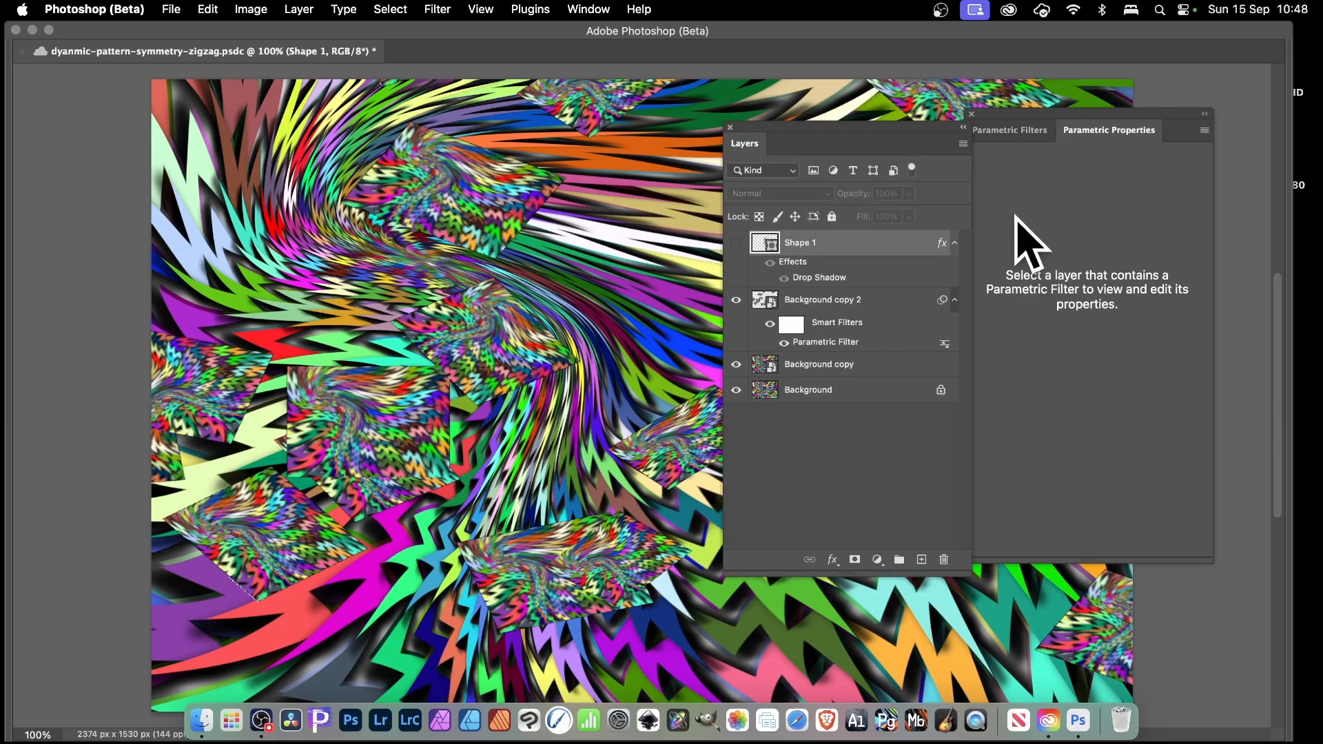
pyautogui.press('BackSpace')
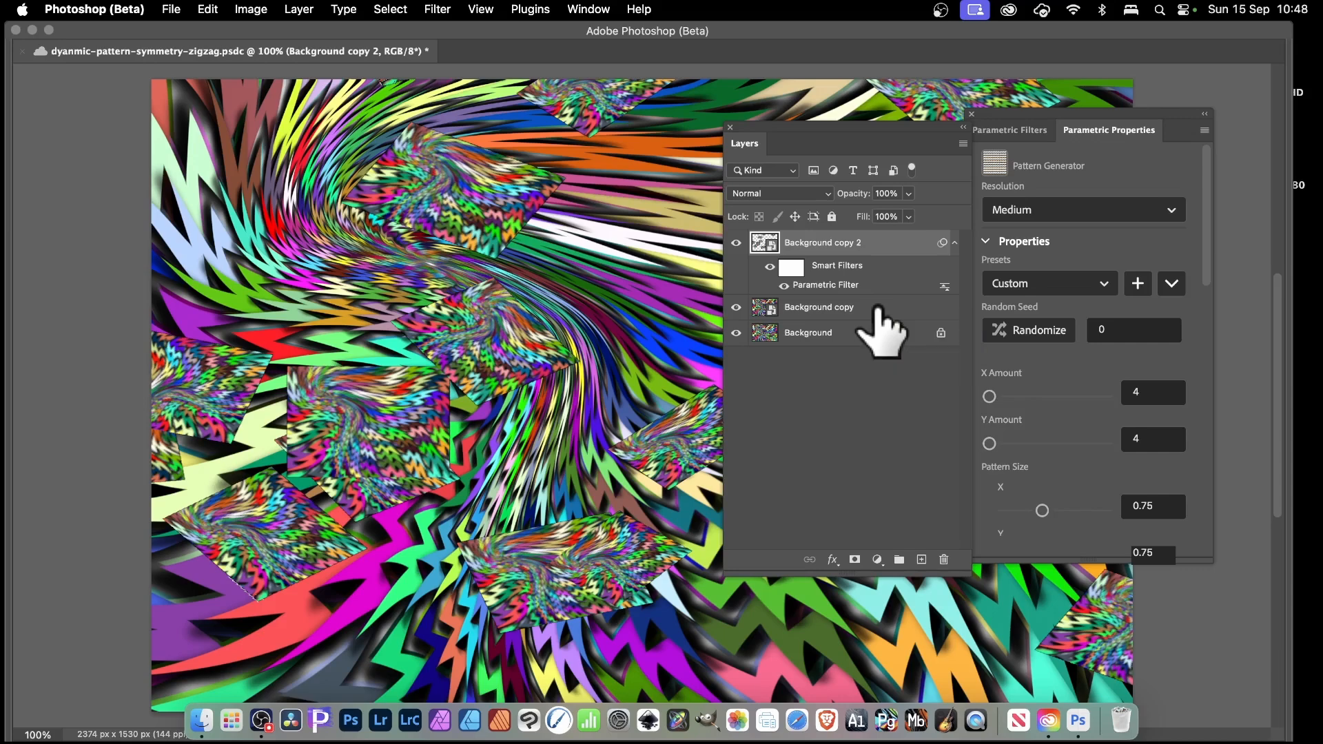
# - Delete the Background copy layer
pyautogui.click(878, 307)
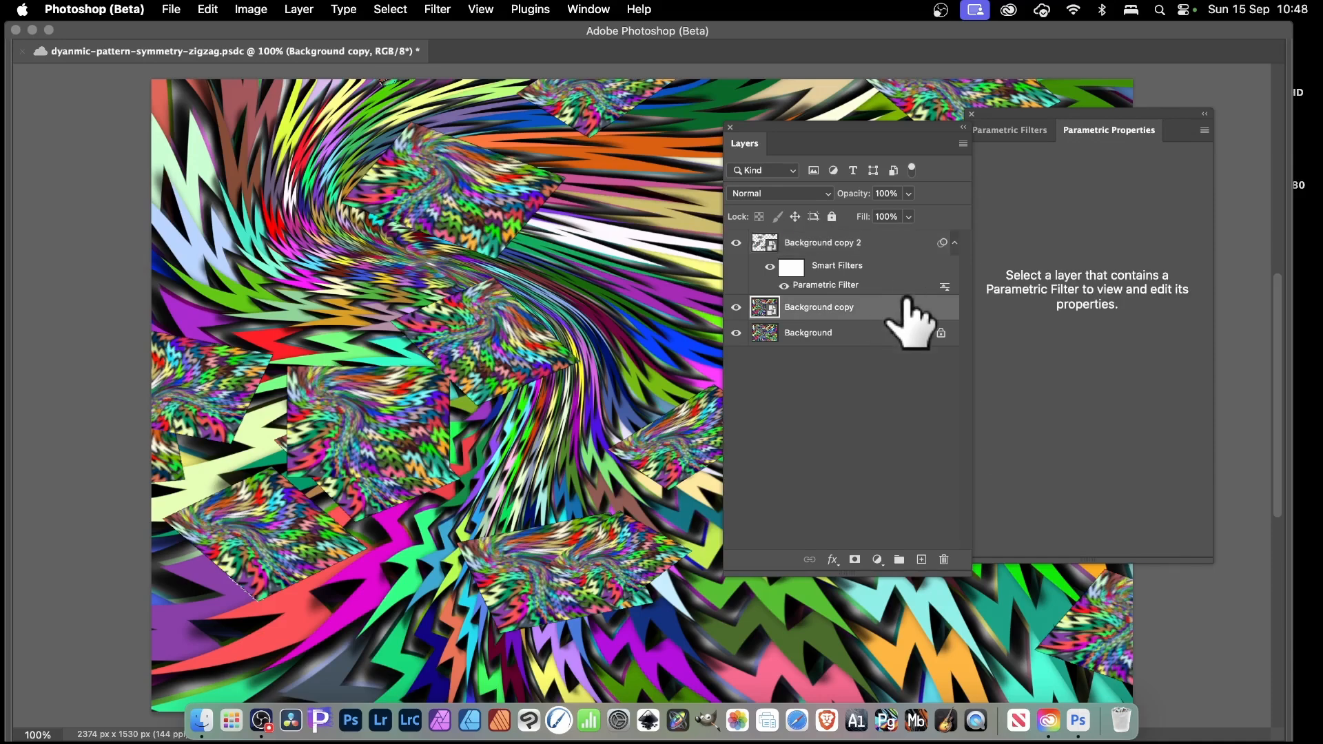
pyautogui.click(944, 560)
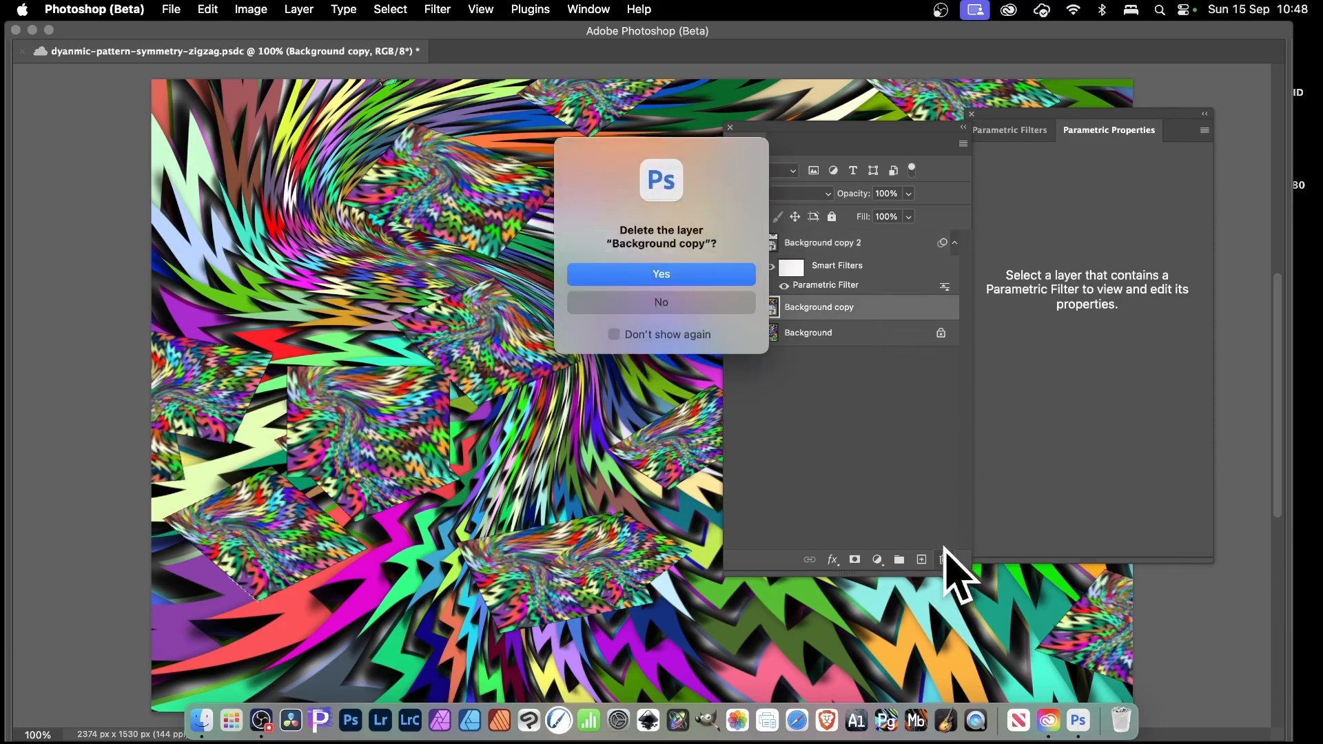
pyautogui.click(691, 273)
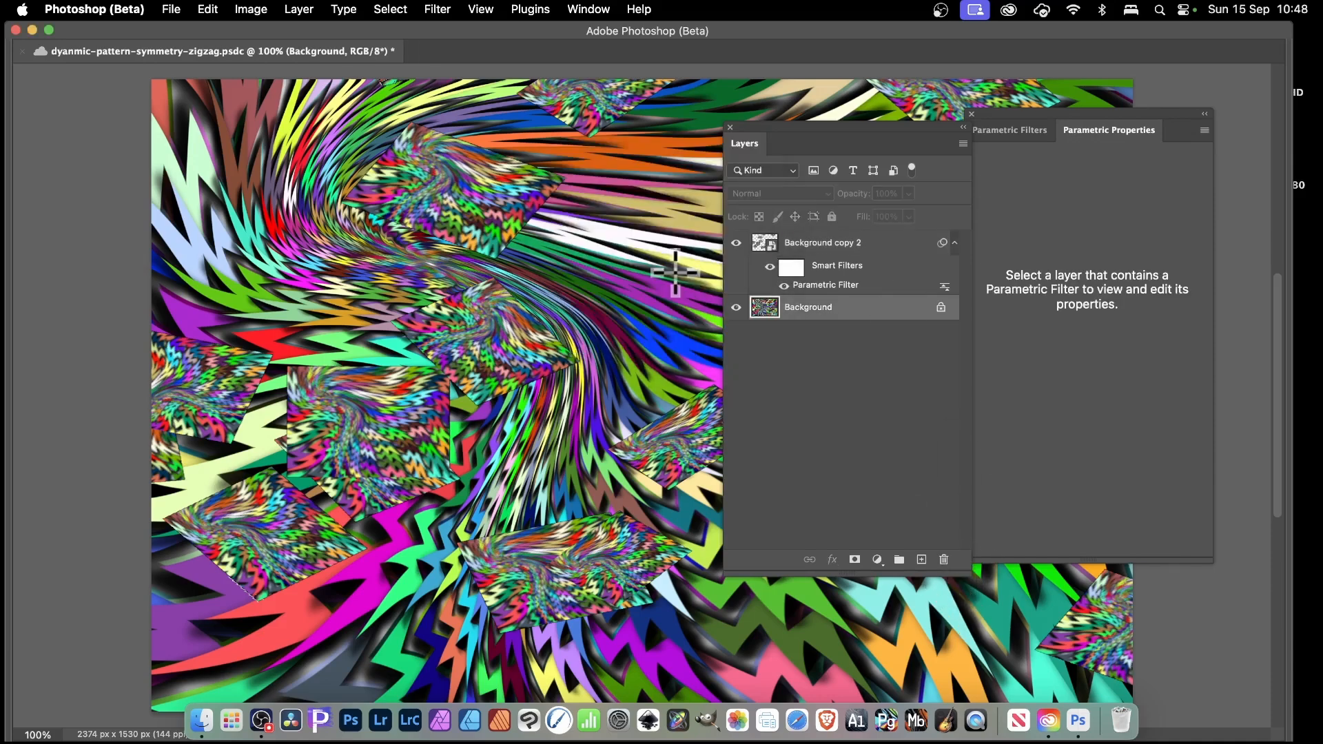
# - Reopen the Pattern Generator settings of the Background copy 2 layer and randomize the pattern's seed
pyautogui.click(827, 249)
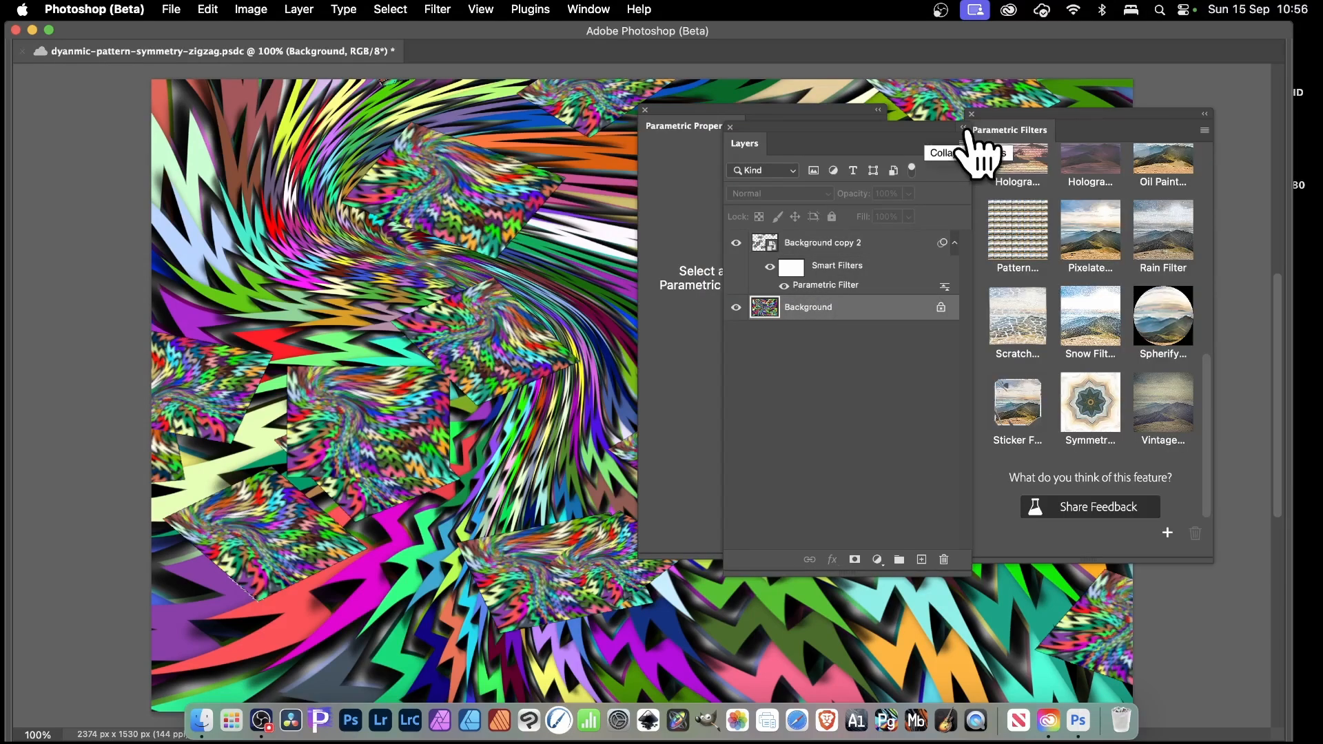
pyautogui.click(817, 286)
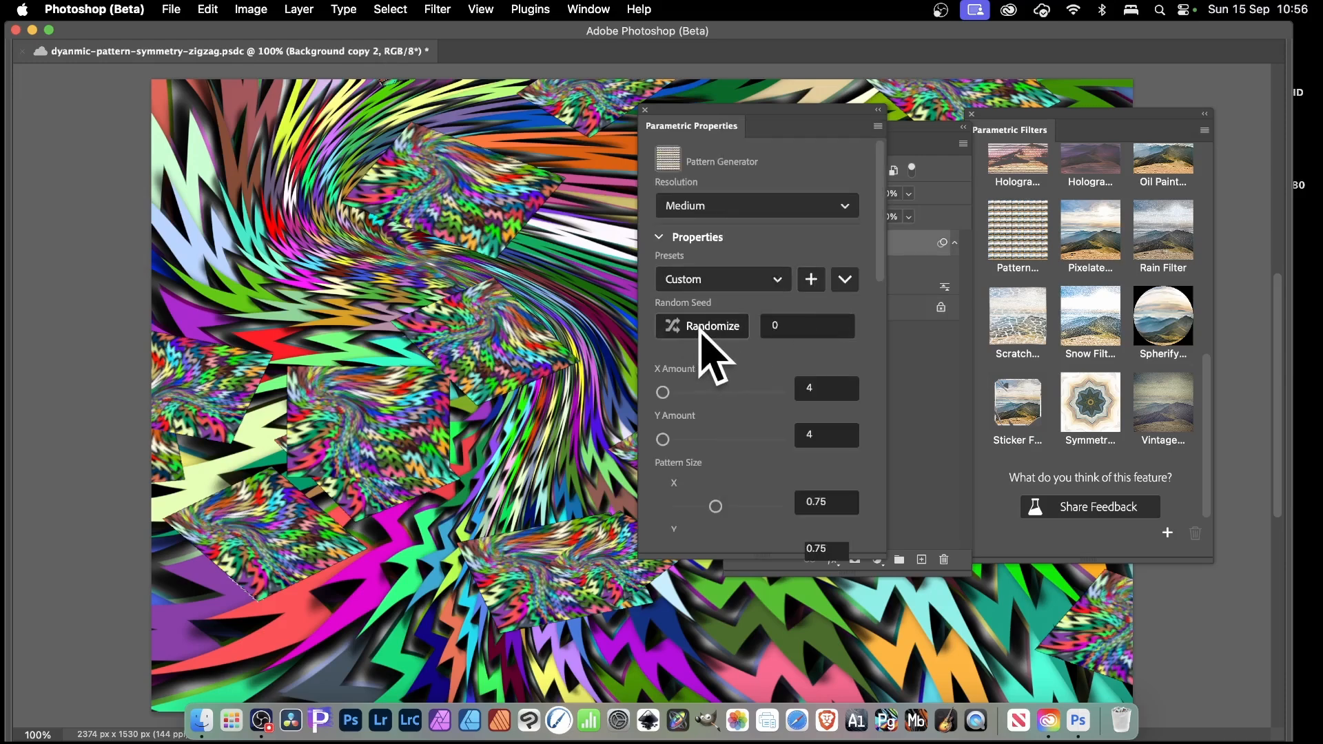
pyautogui.scroll(-10, 717, 437)
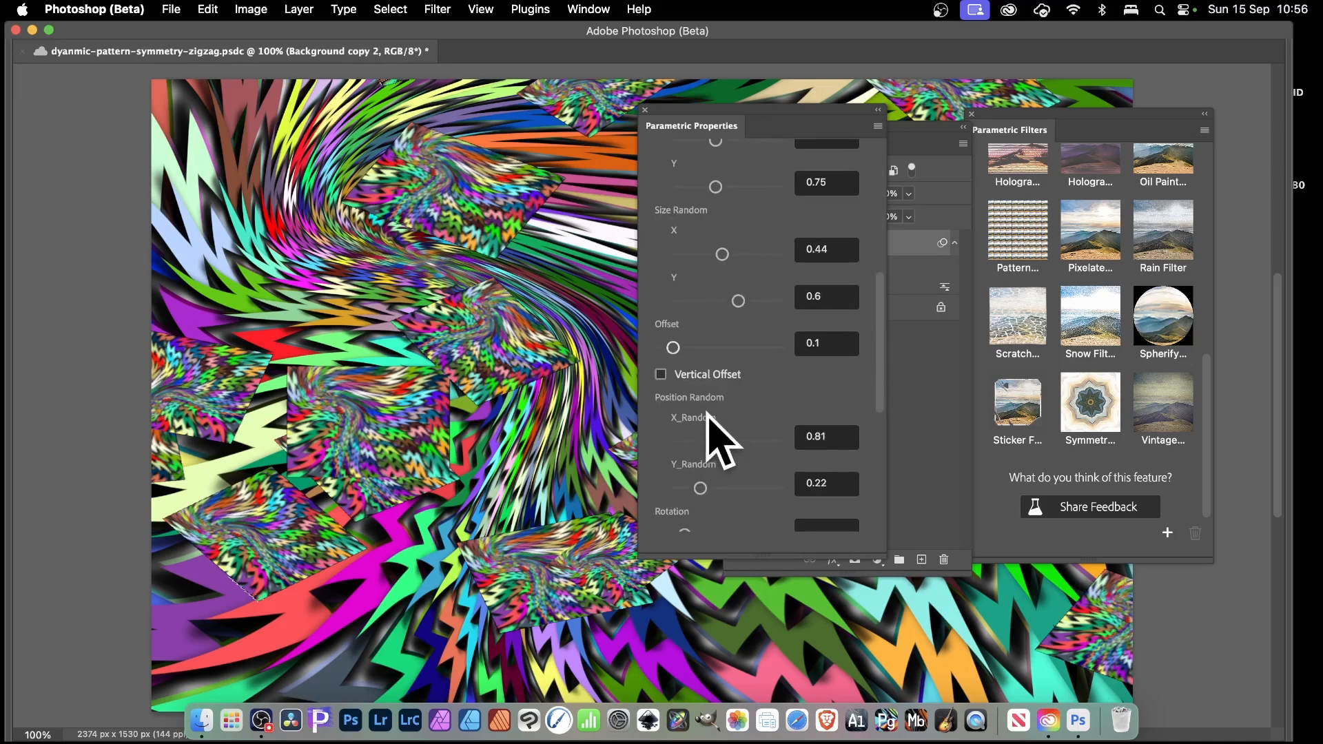
pyautogui.scroll(-5, 750, 388)
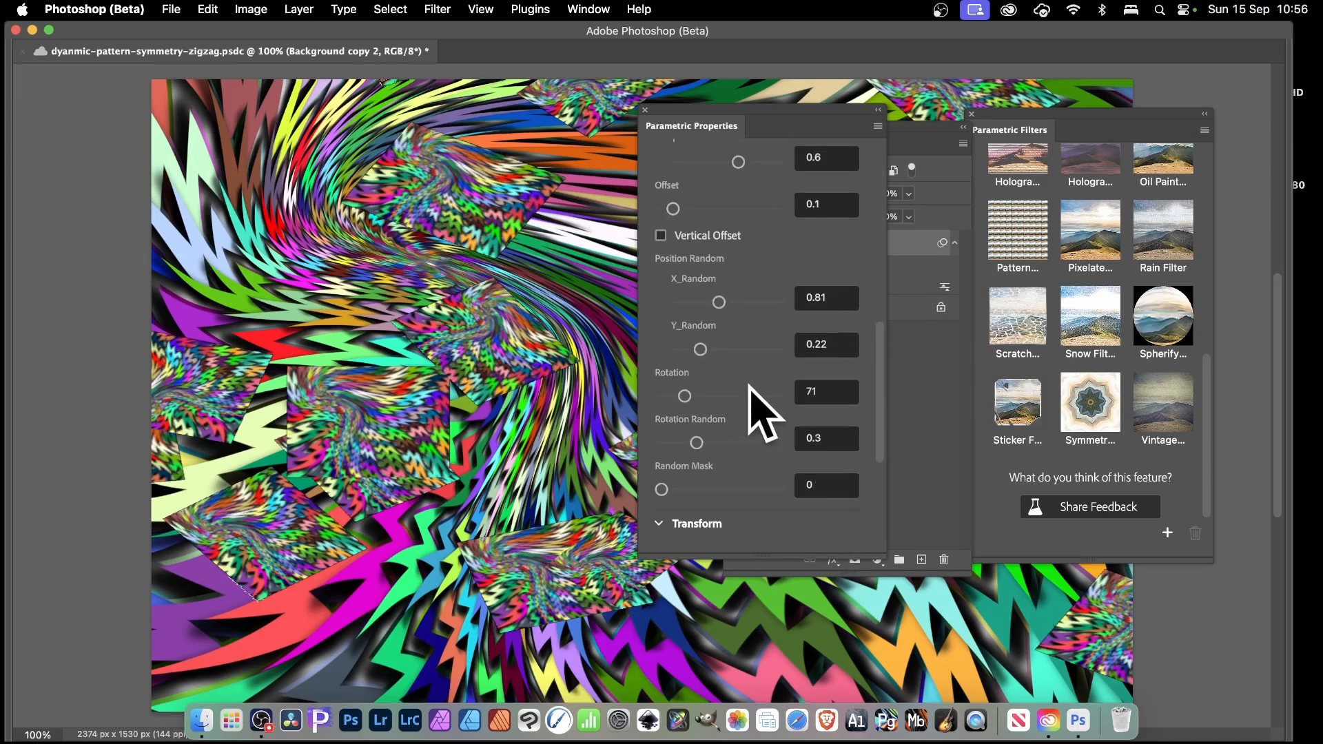
pyautogui.scroll(15, 762, 414)
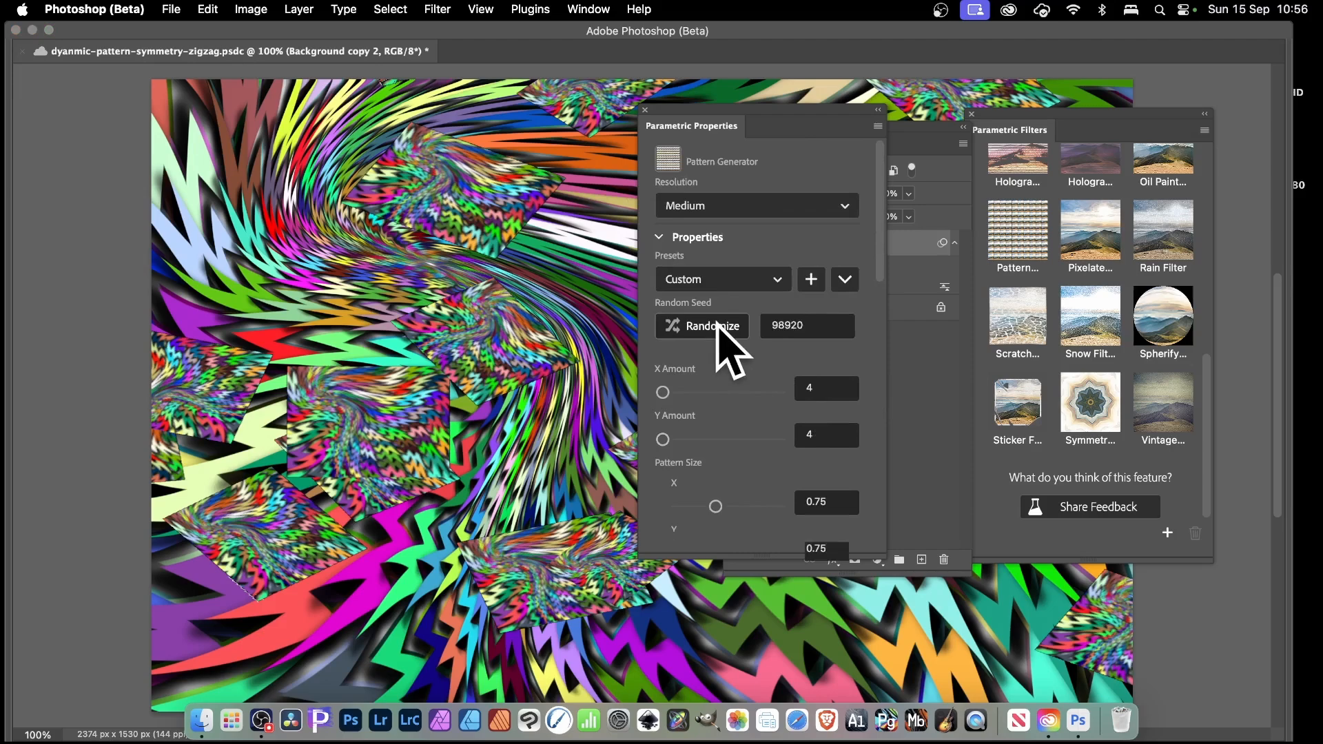
pyautogui.click(718, 325)
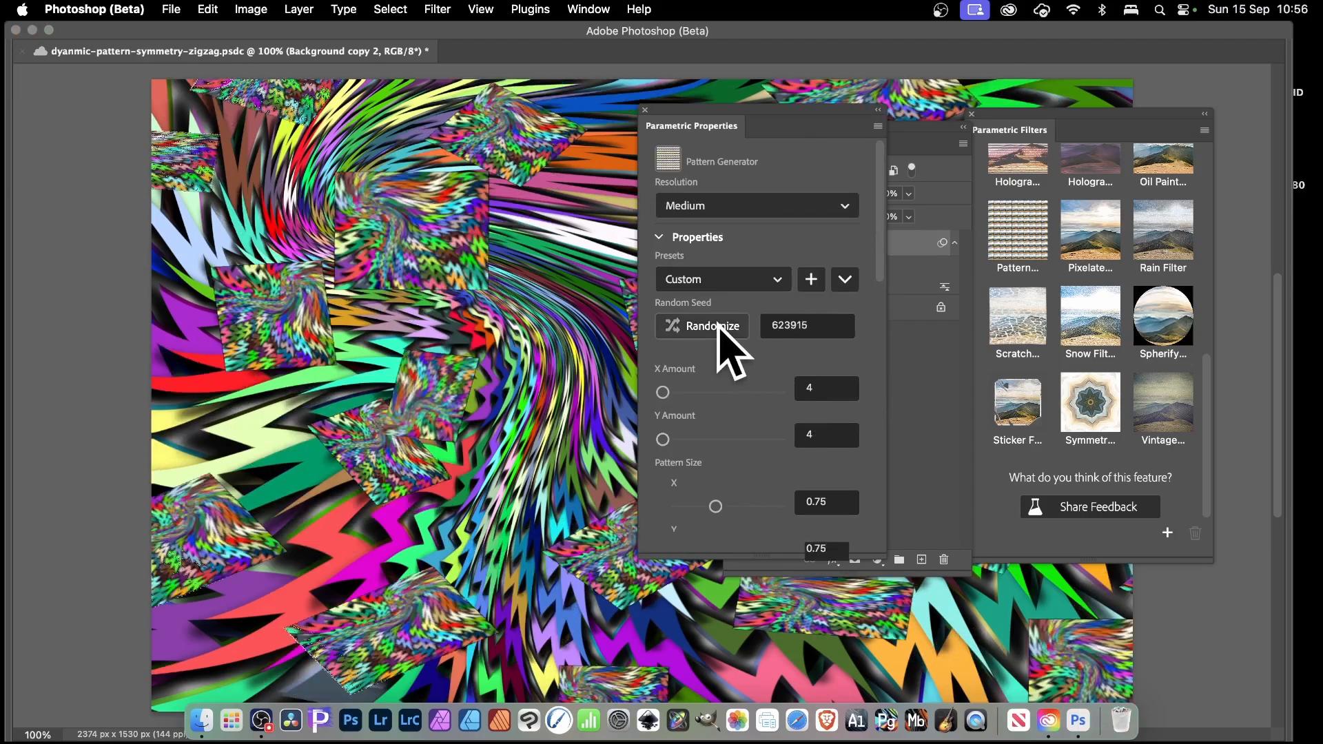
# - Randomize the Pattern Generator's seed several more times to try other tile arrangements
pyautogui.click(716, 326)
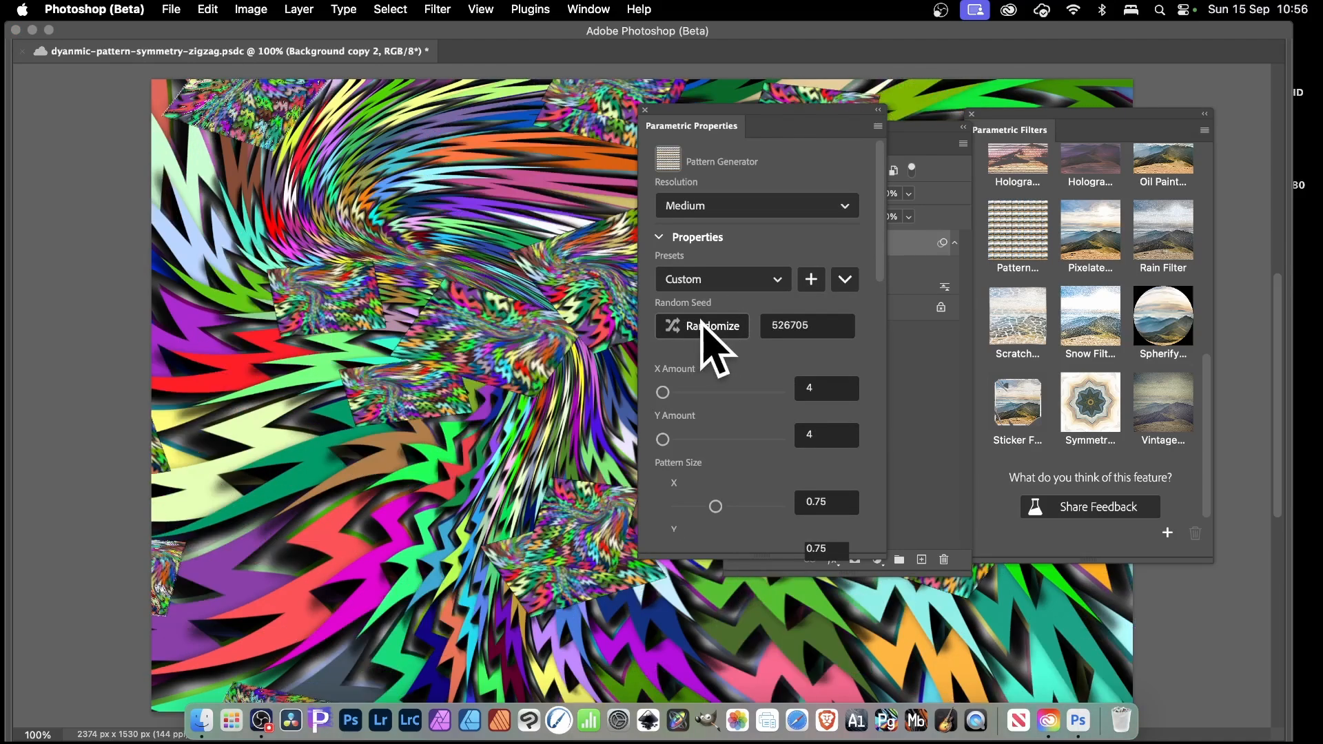
pyautogui.click(710, 324)
pyautogui.click(706, 324)
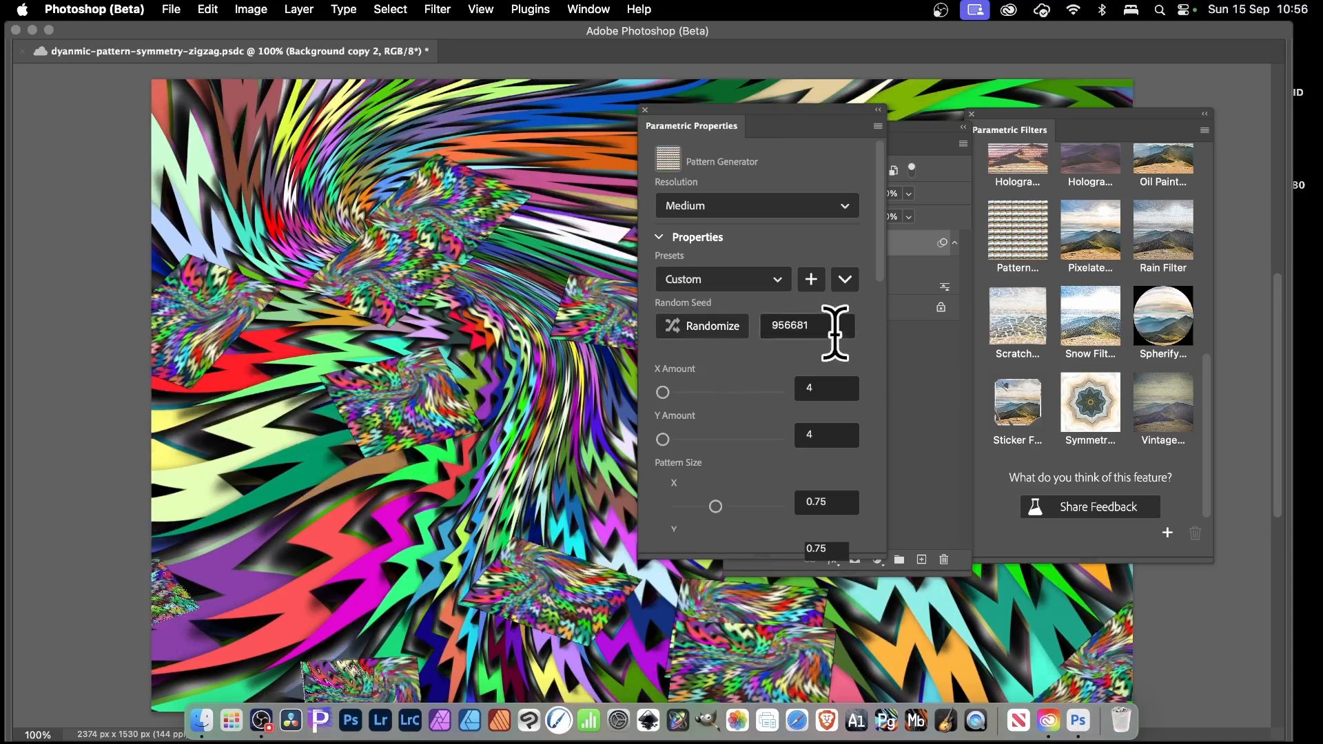
pyautogui.click(719, 325)
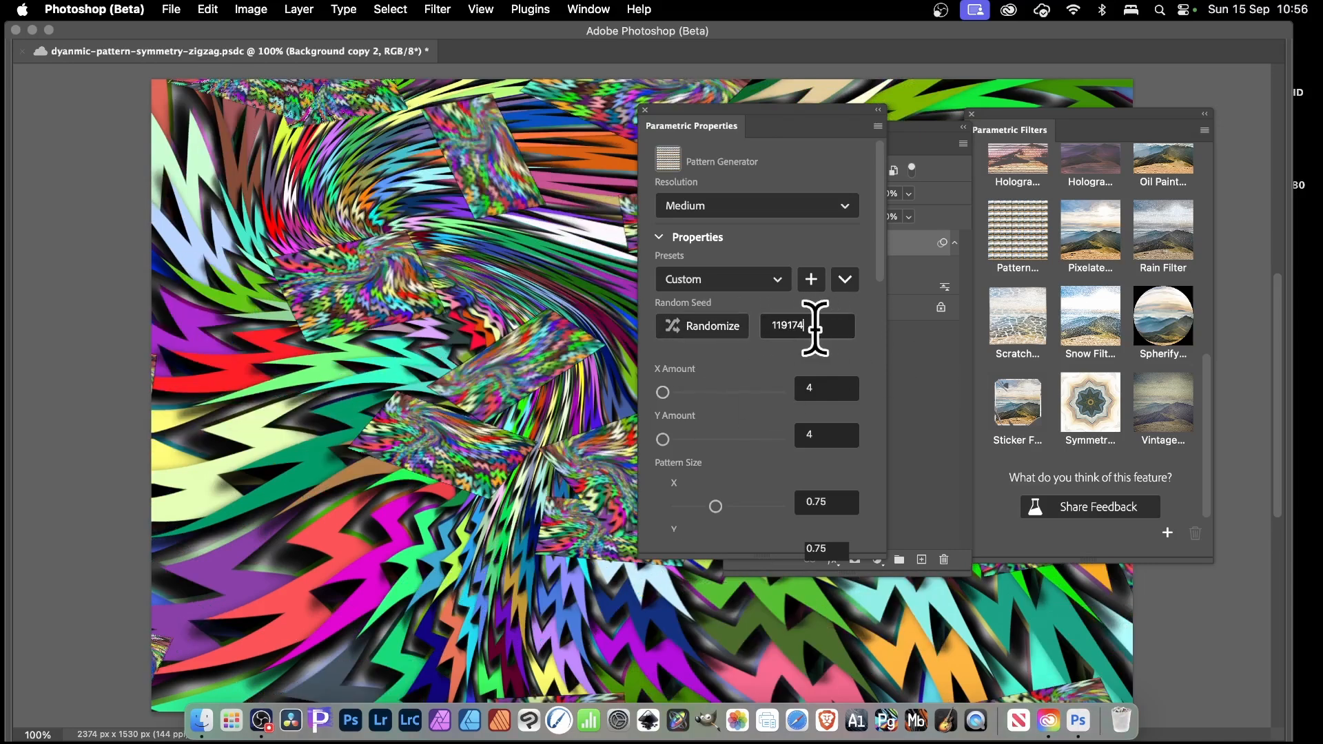
# - Set the Pattern Generator's Random Seed to 12000
pyautogui.moveTo(815, 325); pyautogui.dragTo(750, 324)
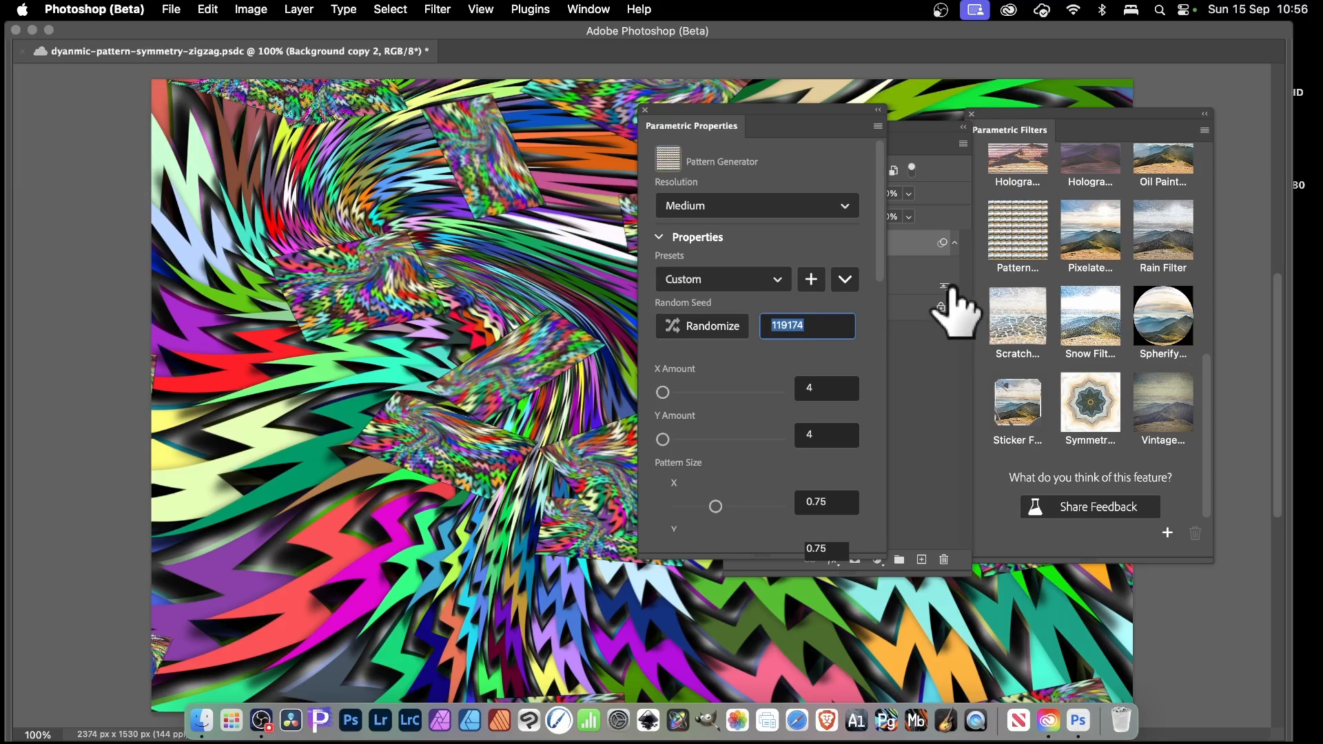
pyautogui.write('12000')
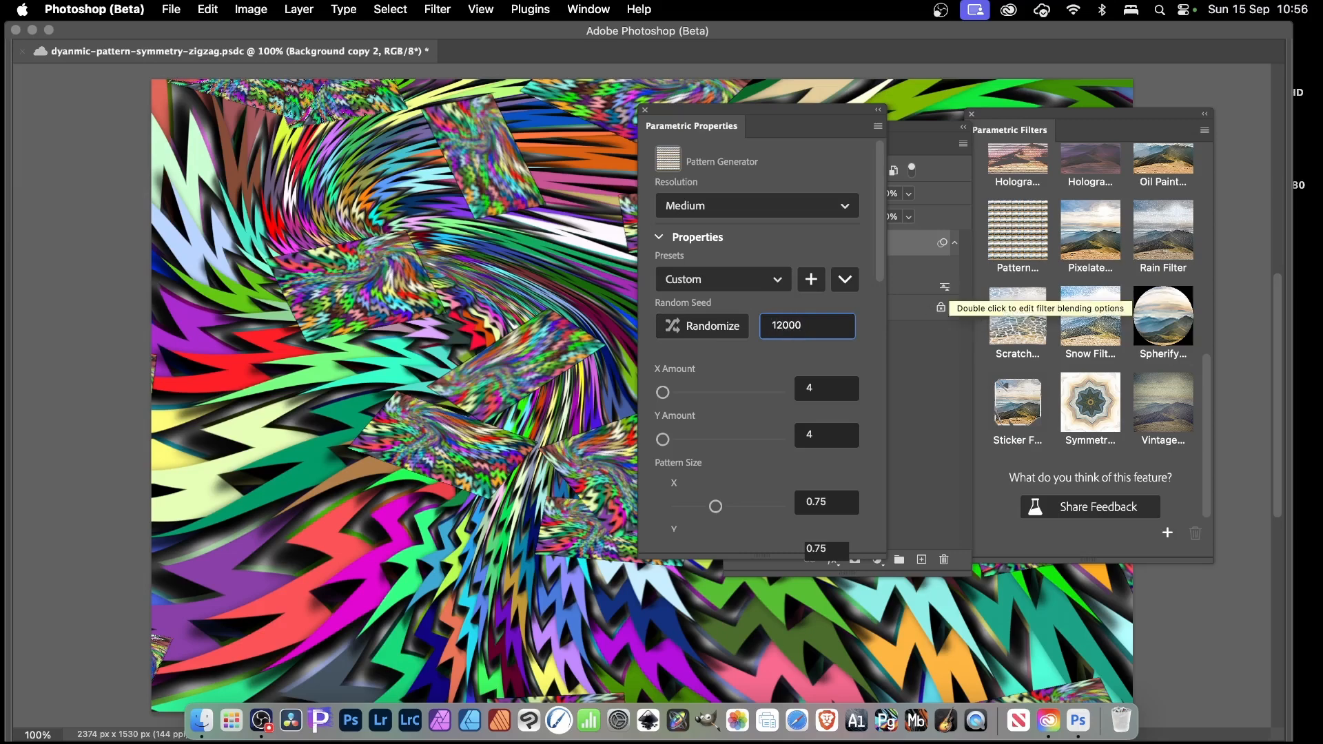
pyautogui.press('Tab')
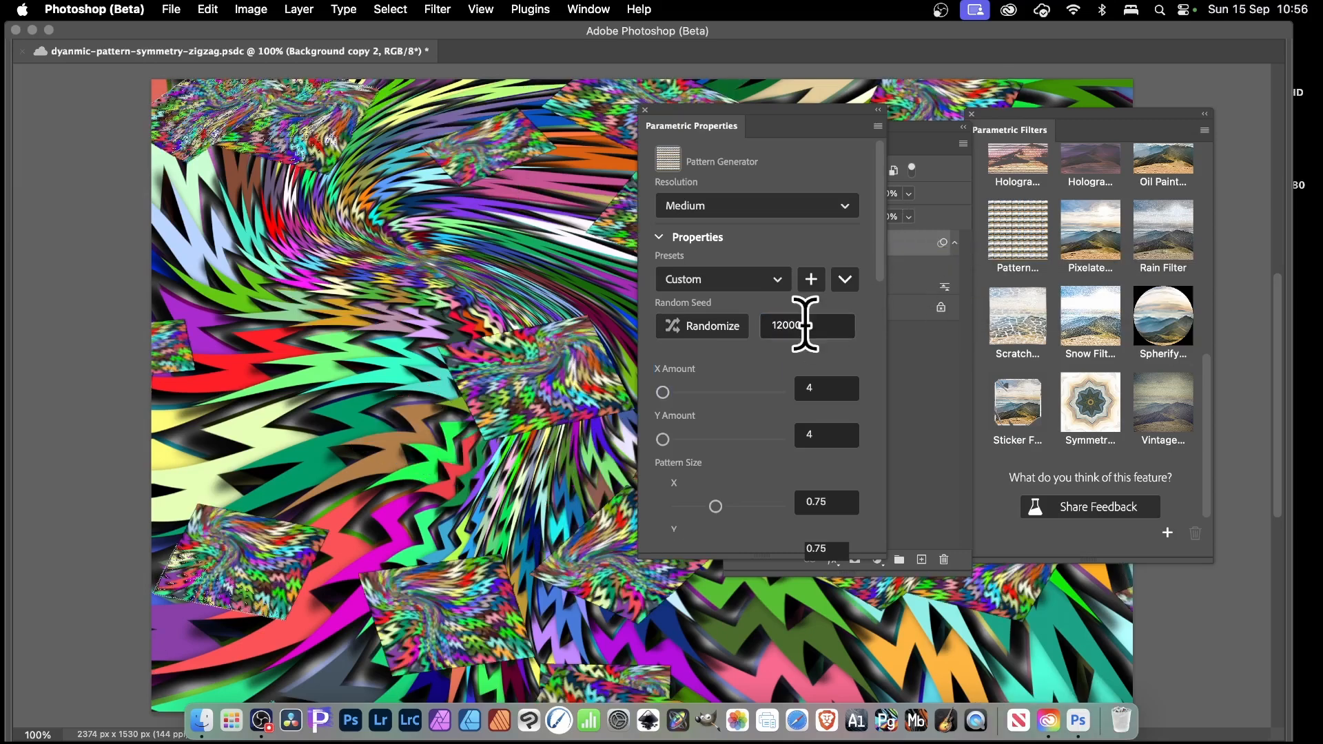
# - Set the pattern's Rotation to 103 and its Position Random X_Random value to 0.31
pyautogui.scroll(-5, 748, 359)
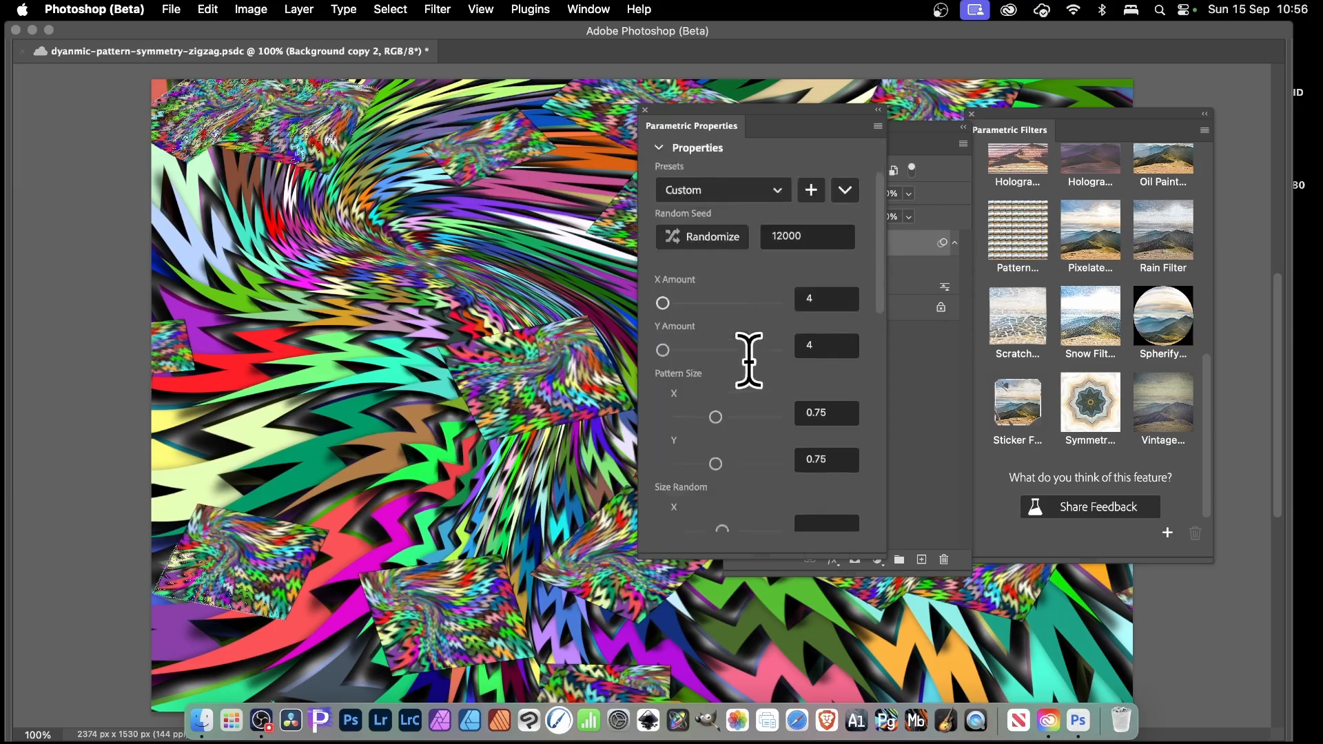
pyautogui.scroll(-3, 741, 475)
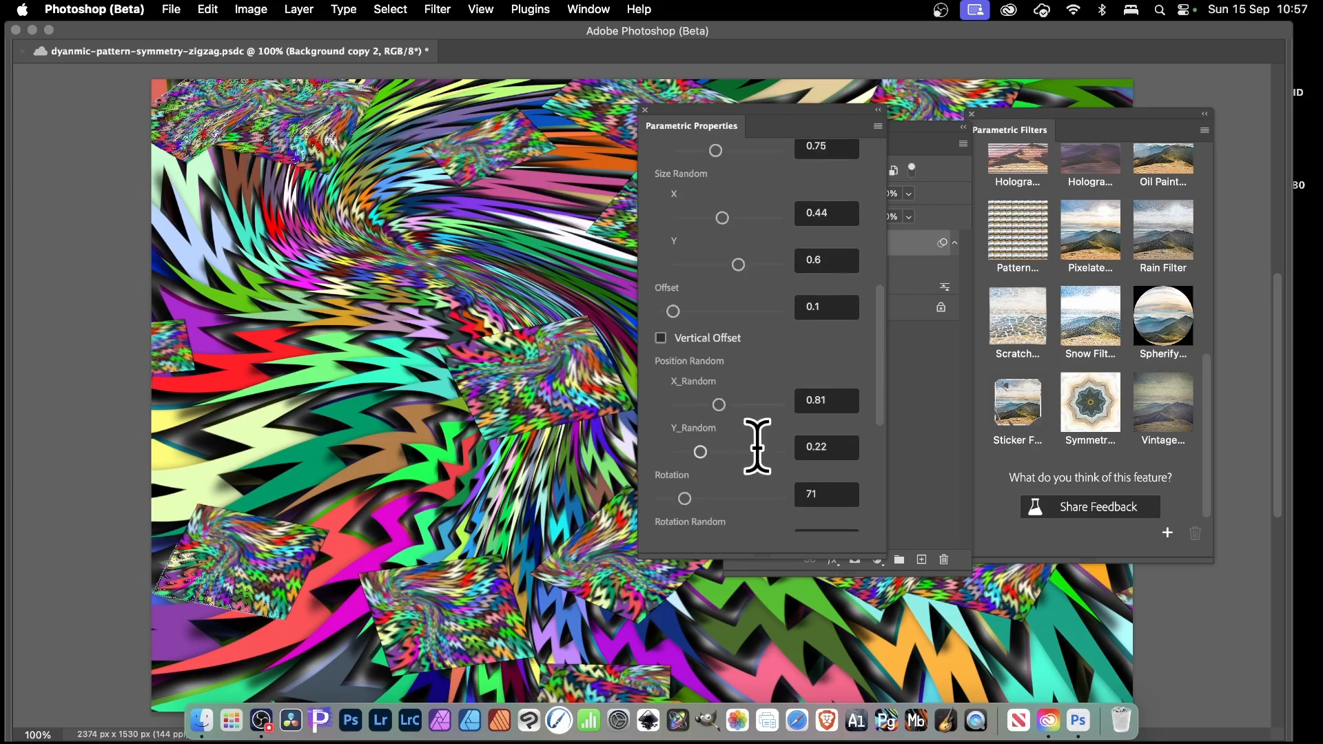
pyautogui.moveTo(685, 499); pyautogui.dragTo(695, 498)
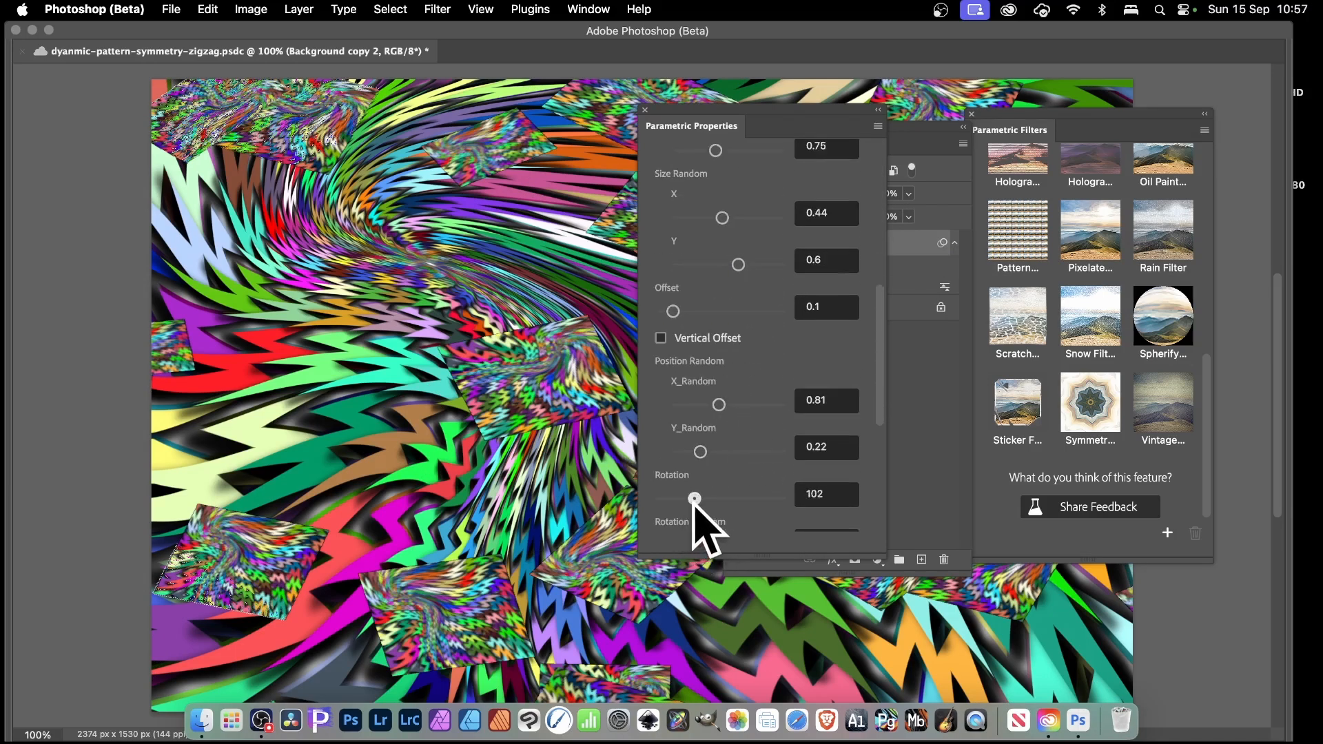
pyautogui.moveTo(719, 405); pyautogui.dragTo(694, 405)
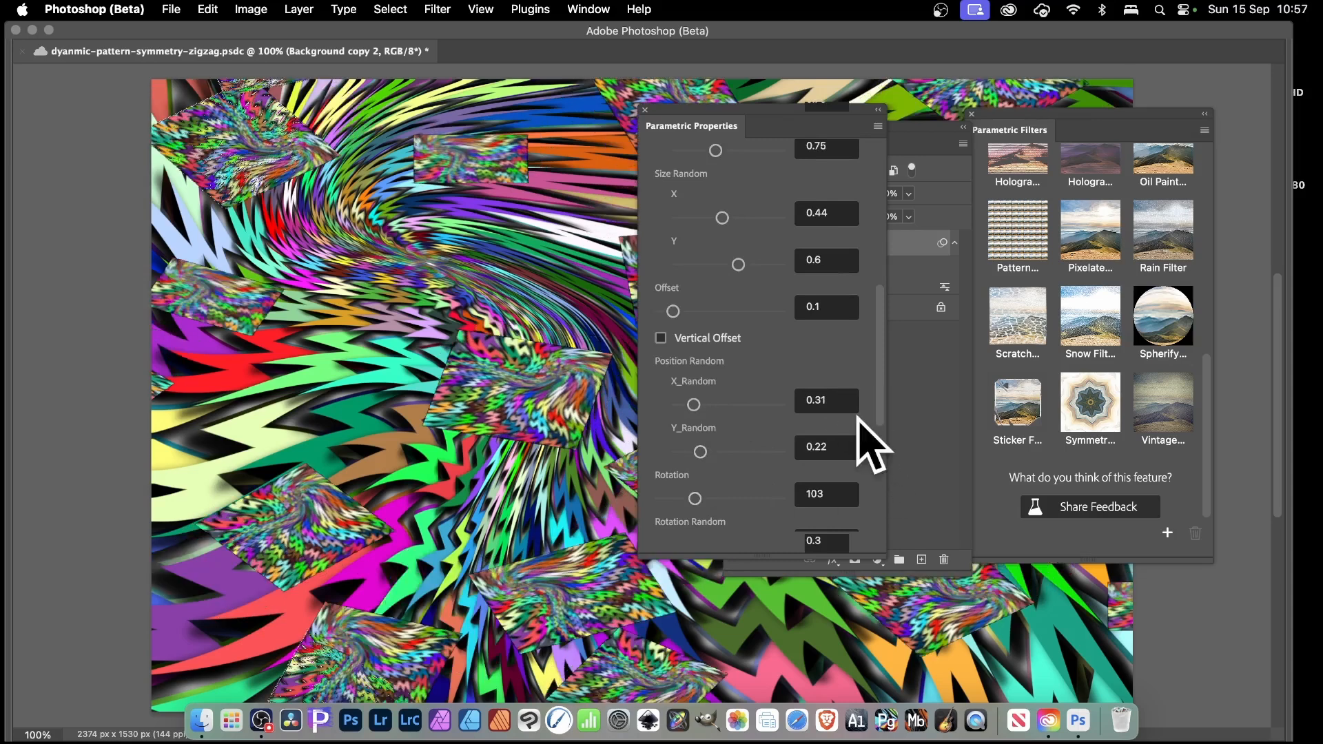
# - Apply a Gaussian Blur with a radius of 14.8 pixels to the Background layer
pyautogui.click(929, 151)
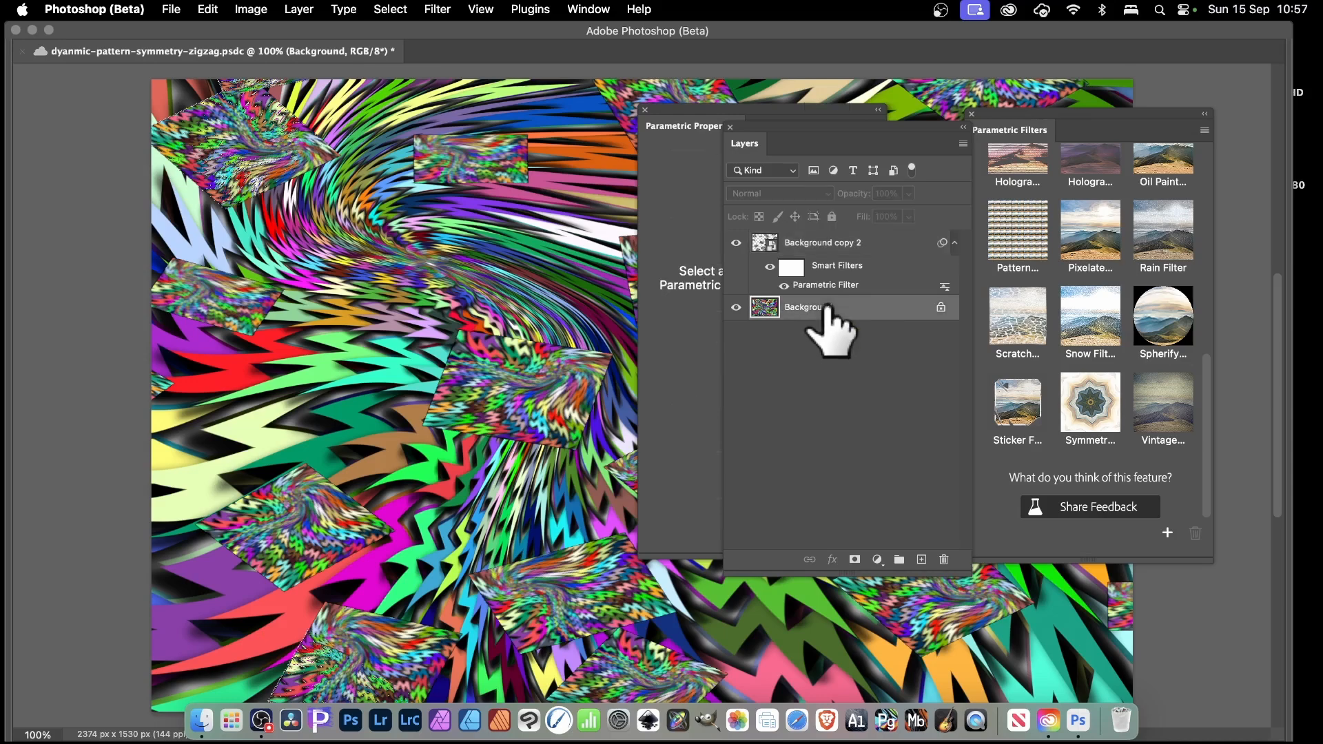
pyautogui.click(439, 4)
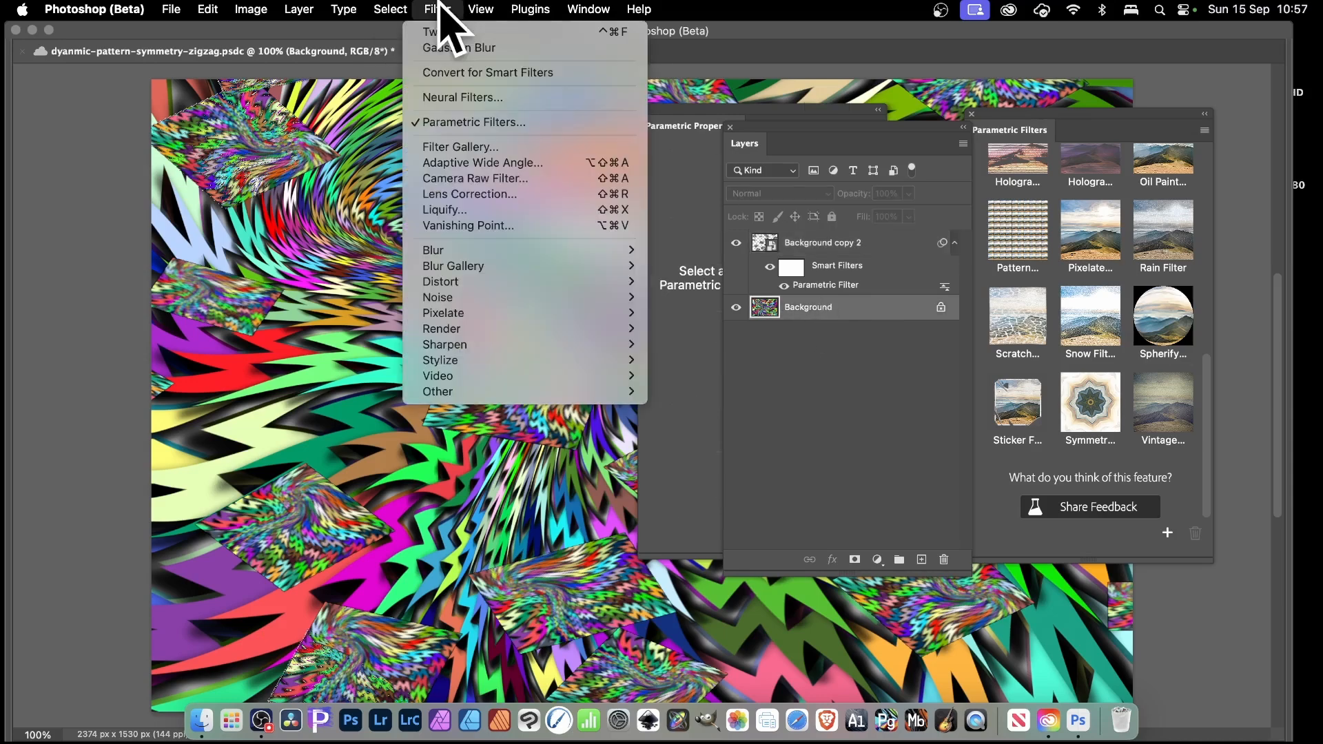
pyautogui.moveTo(473, 251)
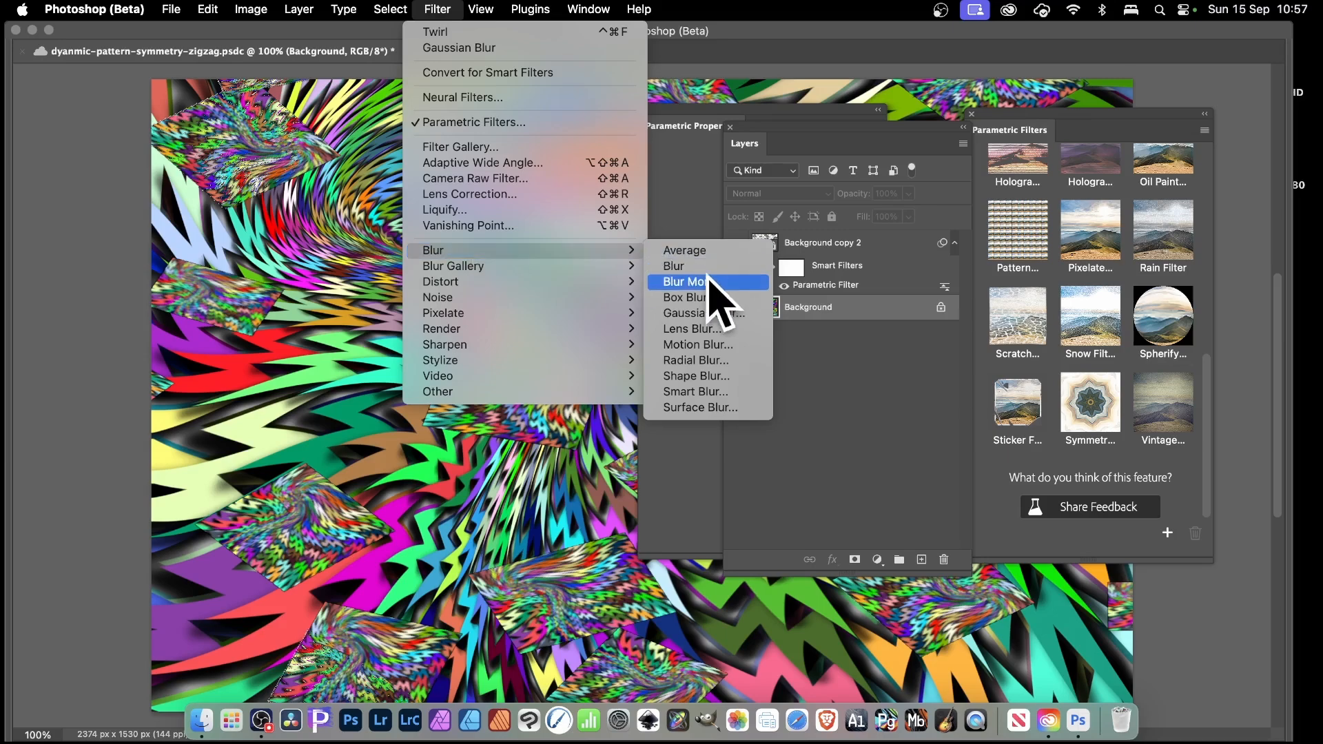
pyautogui.click(711, 313)
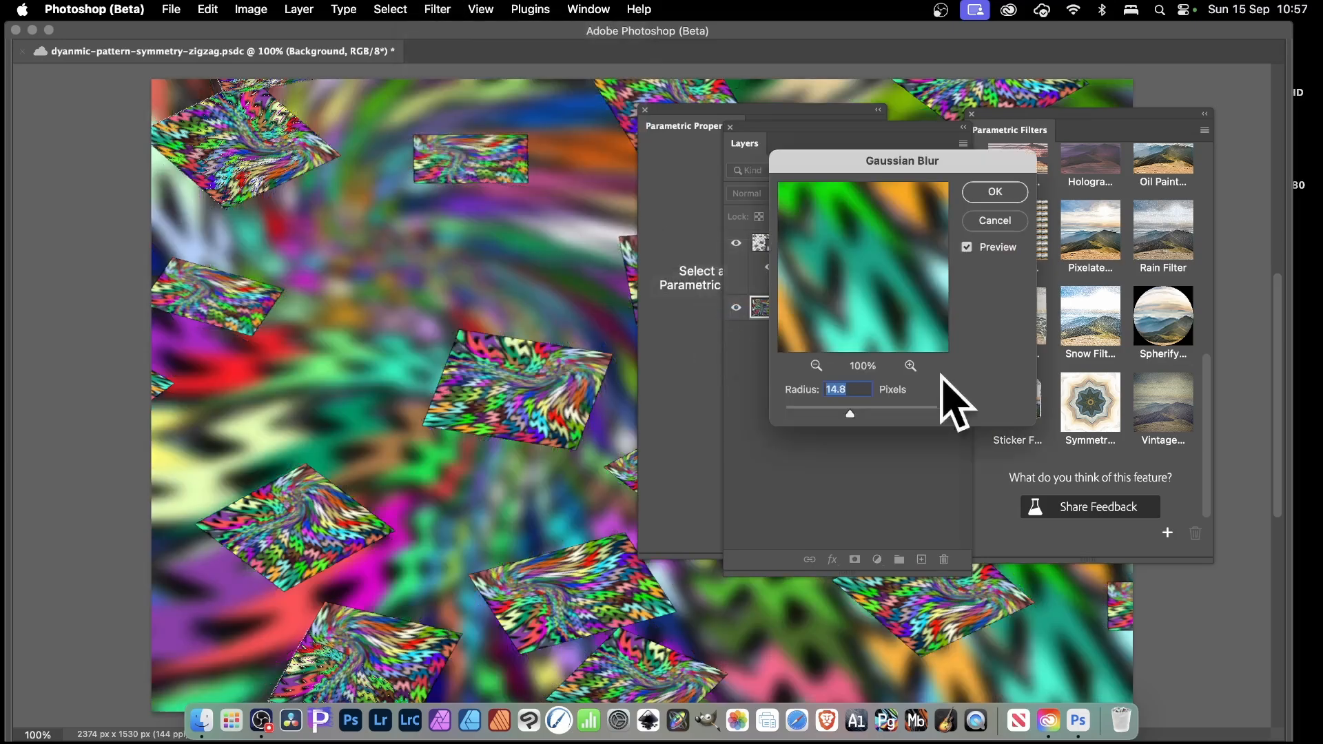
pyautogui.click(996, 192)
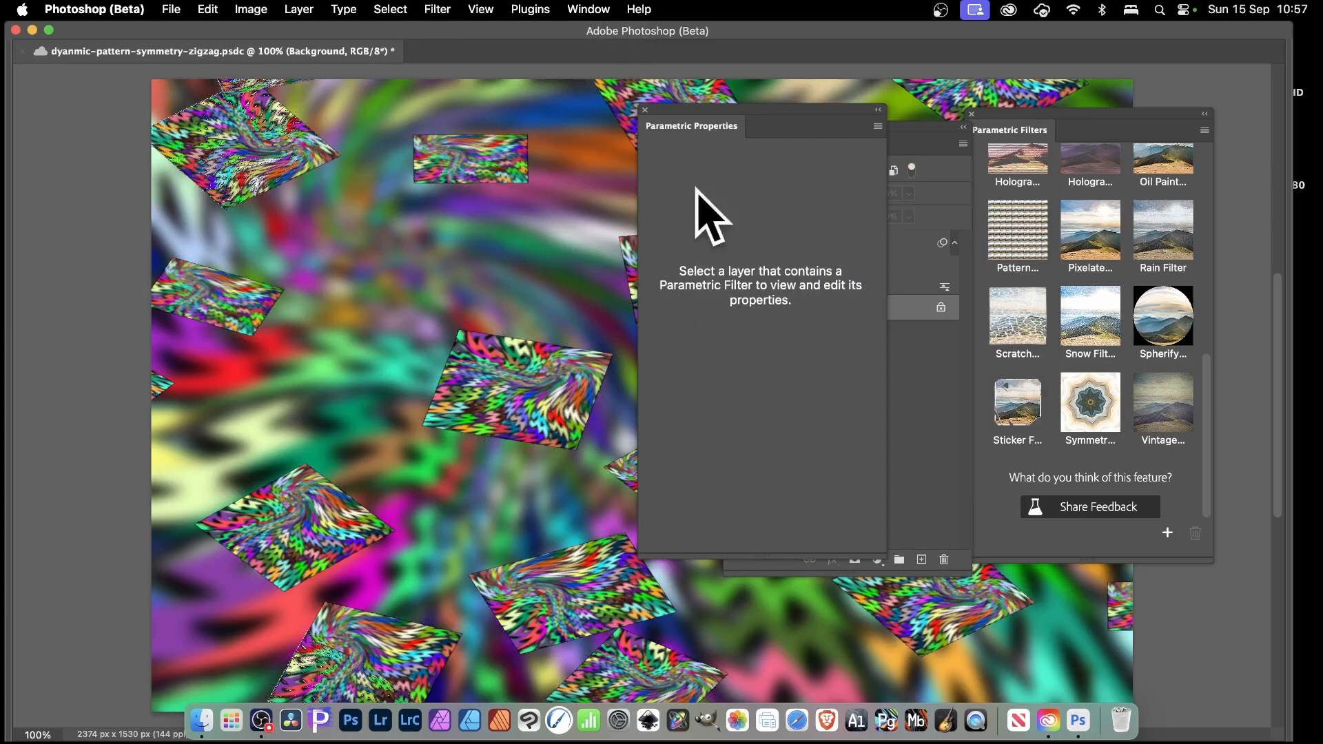
# - Reopen the Background copy 2 layer's Pattern Generator settings and set X Amount and Y Amount to 11
pyautogui.click(901, 154)
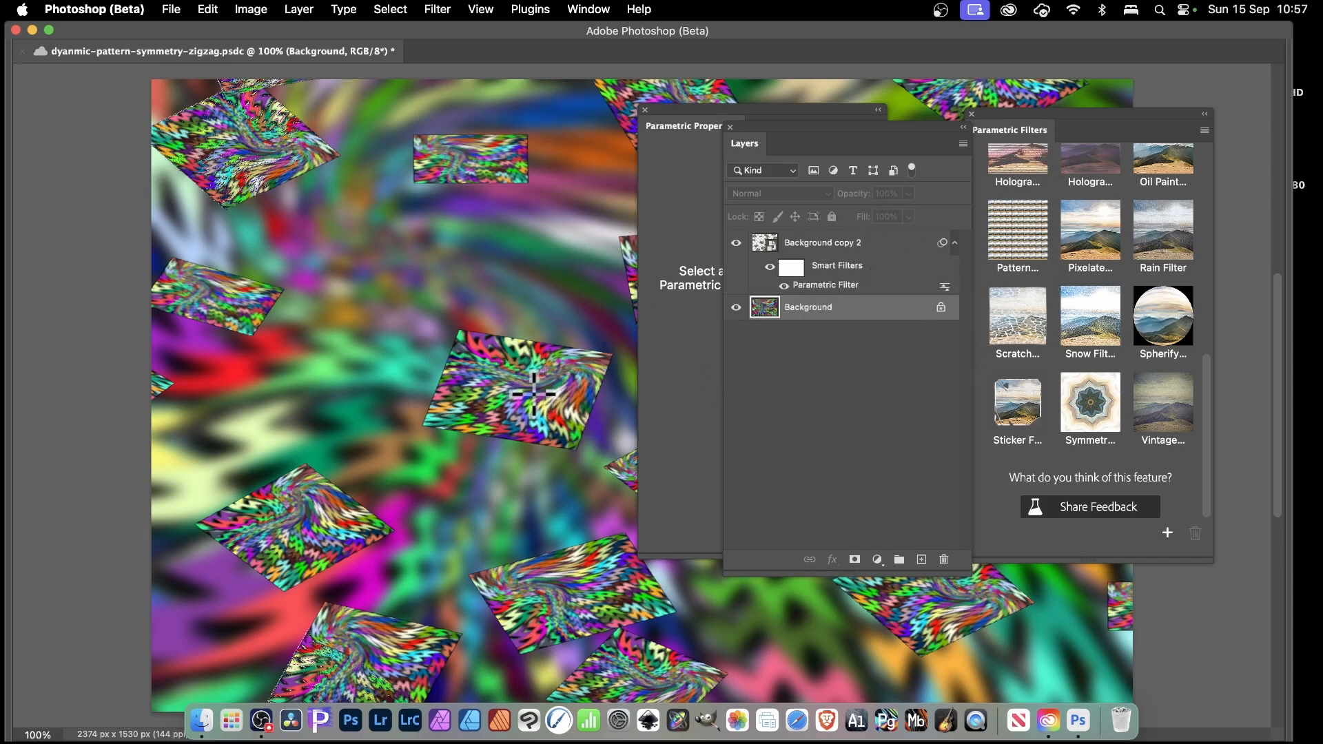
pyautogui.click(845, 245)
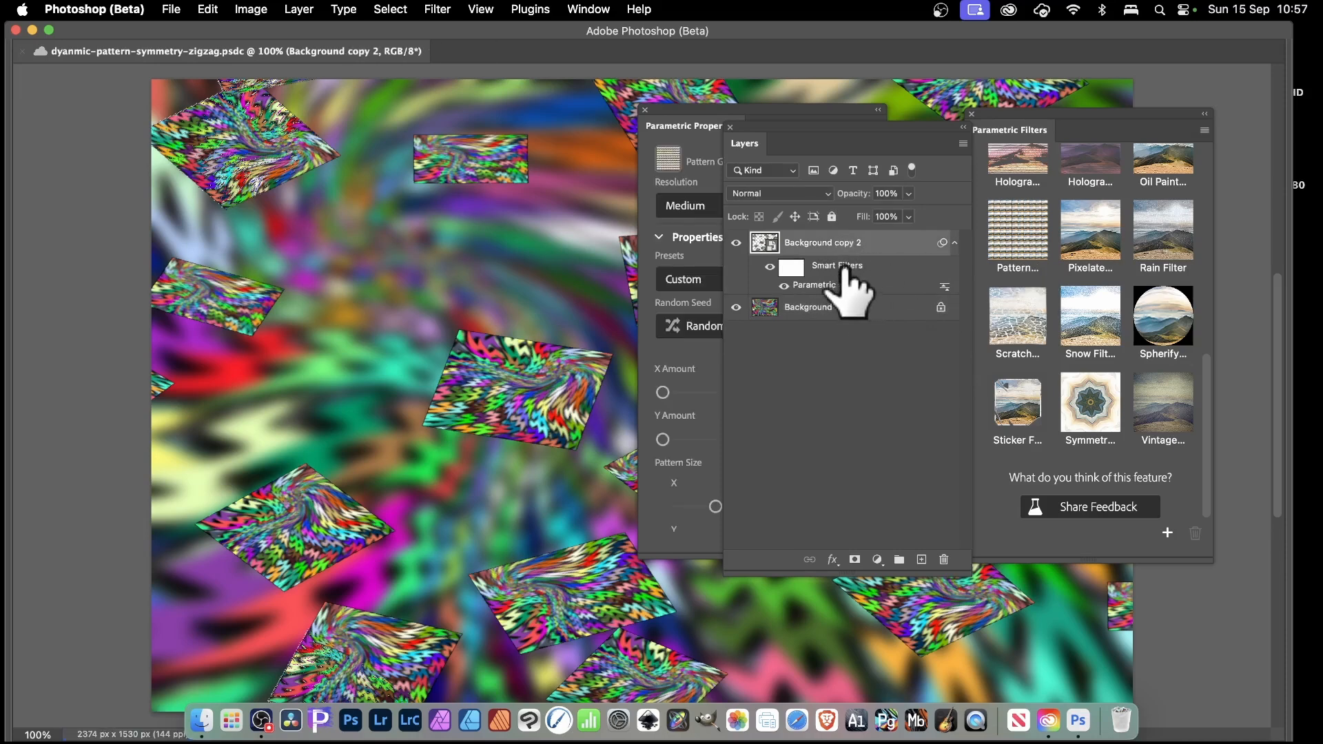
pyautogui.doubleClick(830, 285)
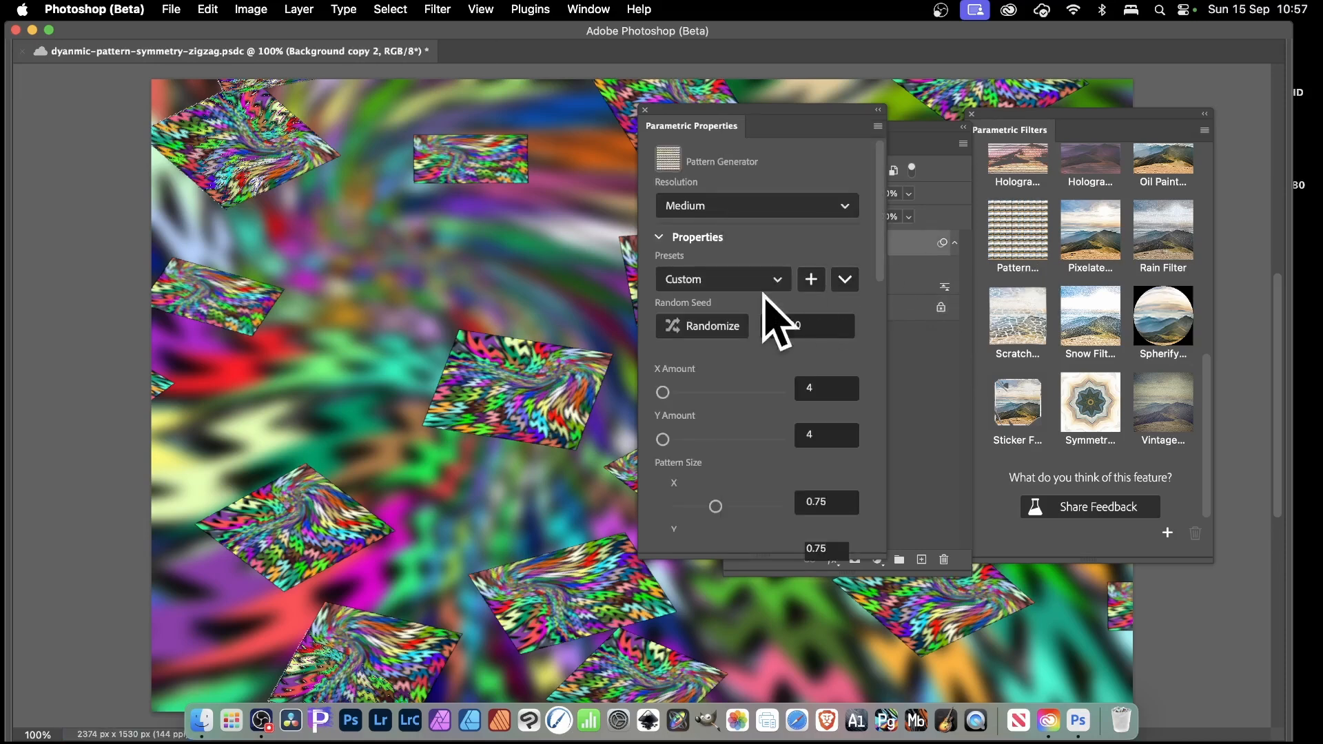
pyautogui.moveTo(663, 393); pyautogui.dragTo(665, 439)
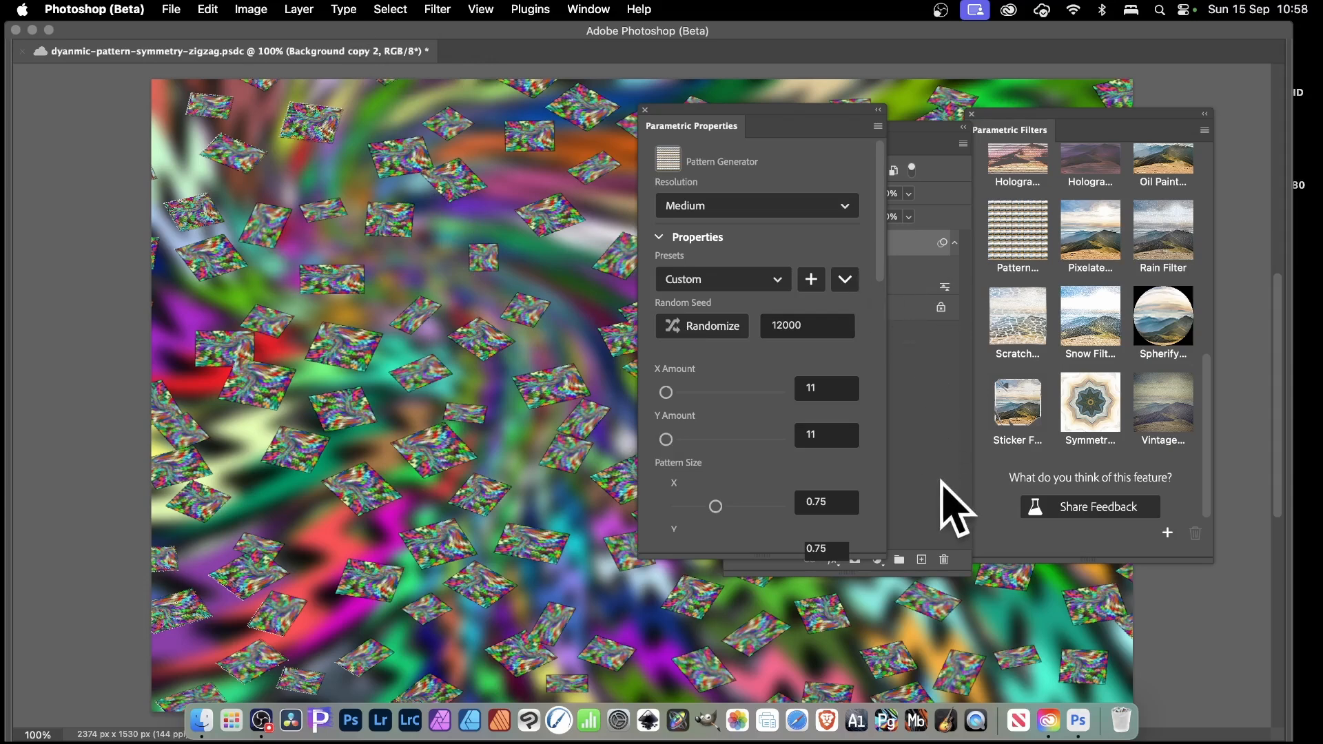
# - Add a drop shadow to the Background copy 2 layer with 70% opacity, 29 px distance, 29% spread and 38 px size
pyautogui.click(924, 399)
pyautogui.click(827, 248)
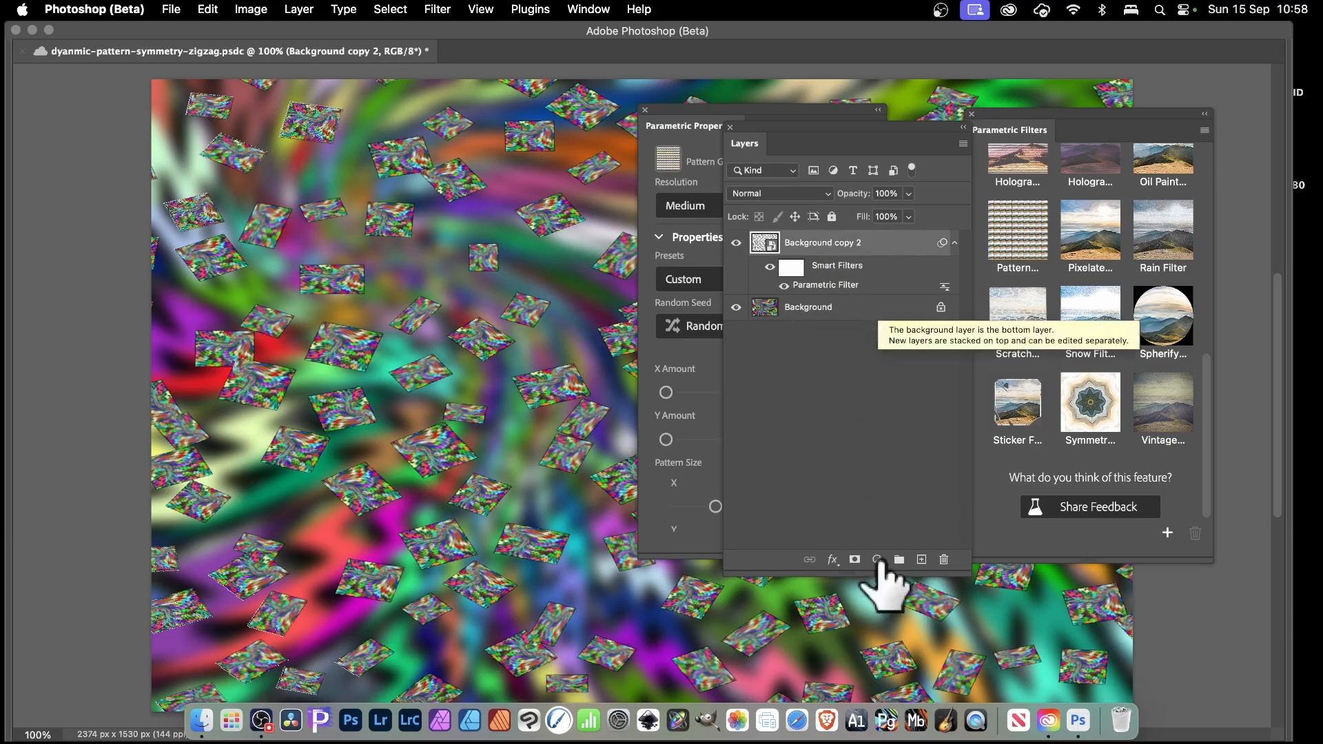
pyautogui.click(833, 561)
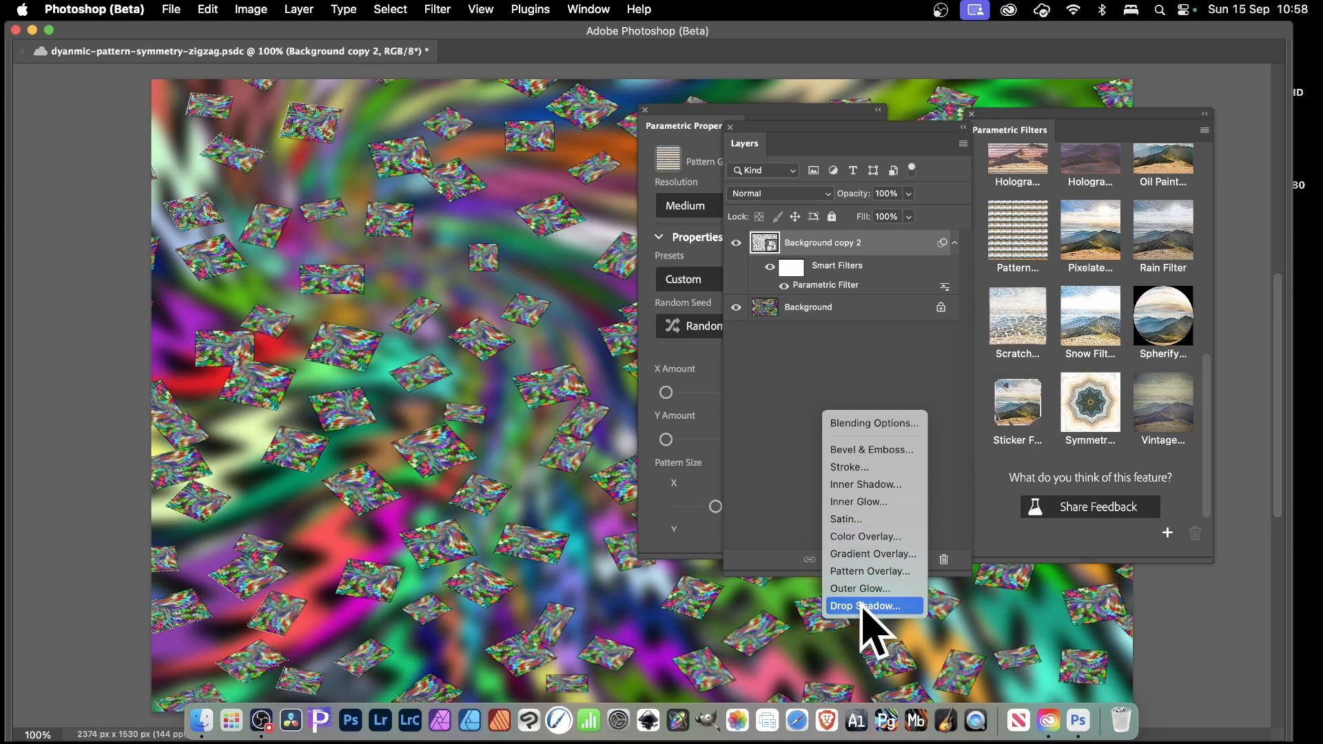
pyautogui.click(864, 606)
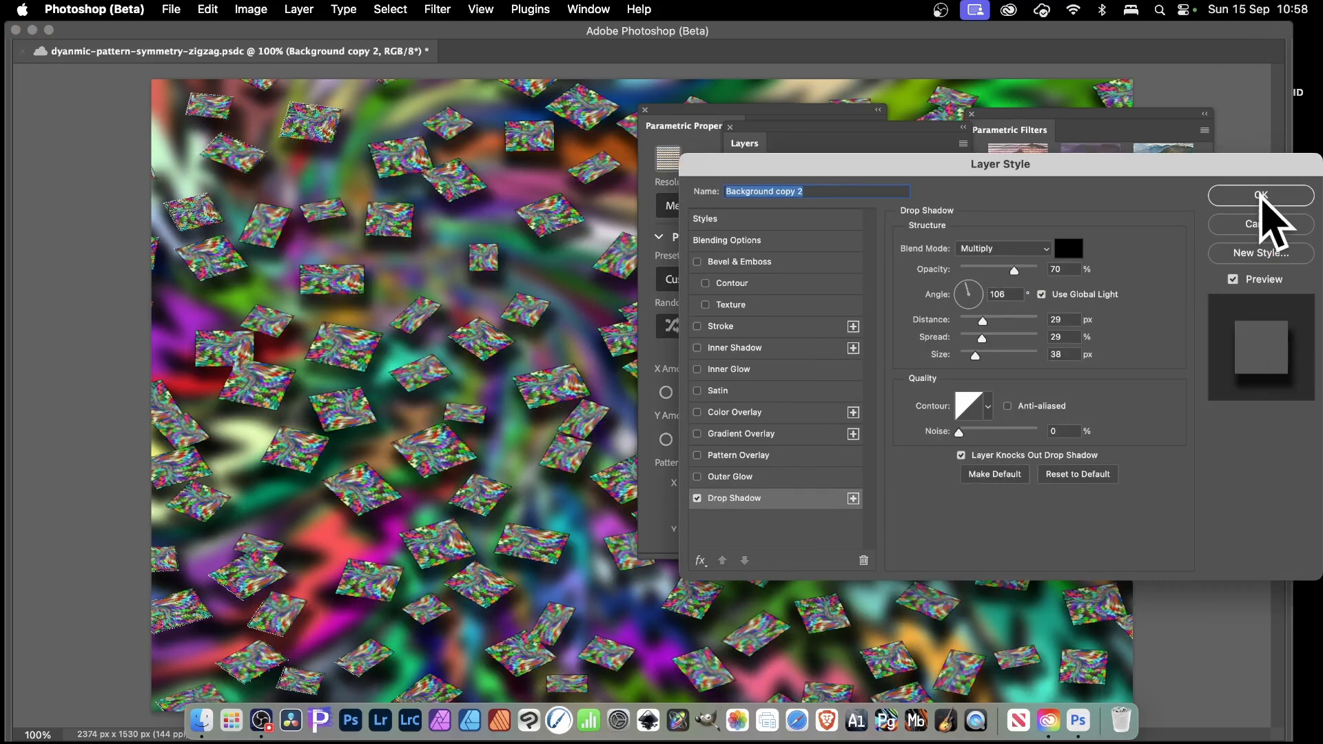
pyautogui.click(1262, 198)
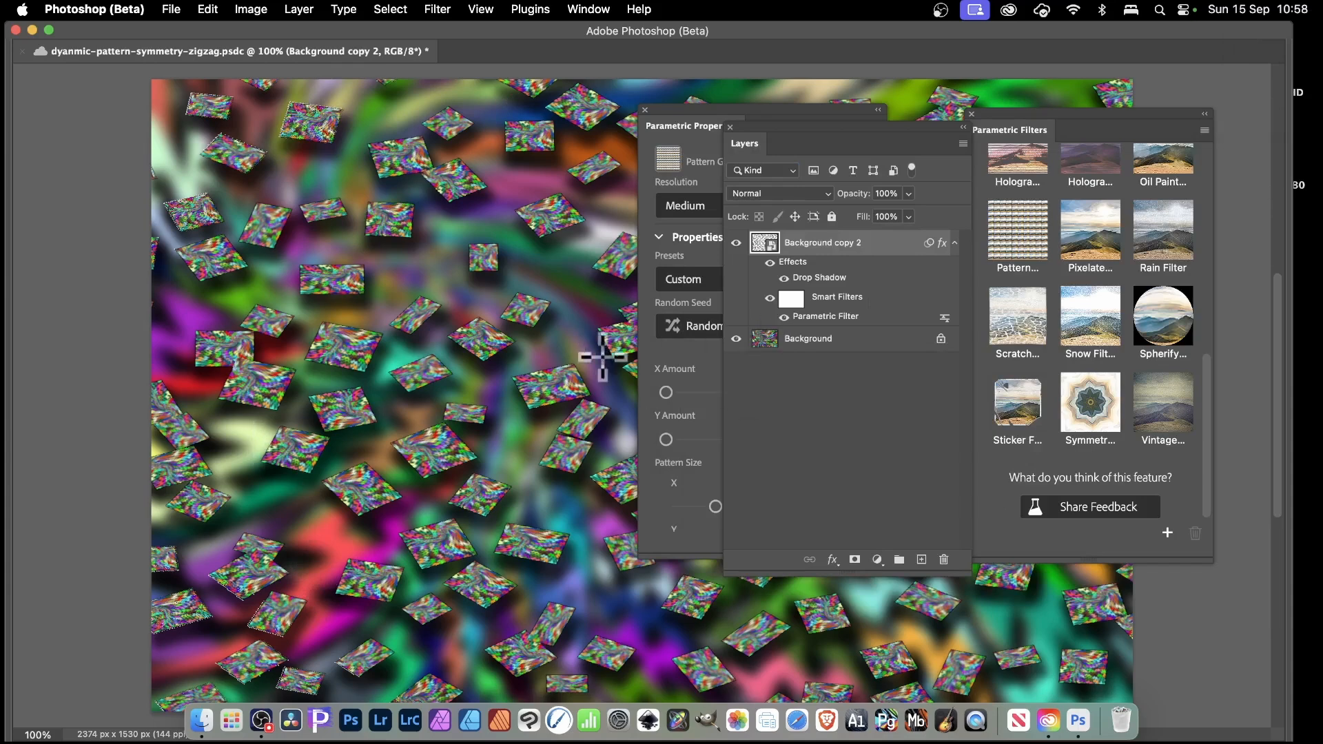
# - Duplicate the Background copy 2 layer together with its drop shadow and parametric filter
pyautogui.rightClick(840, 243)
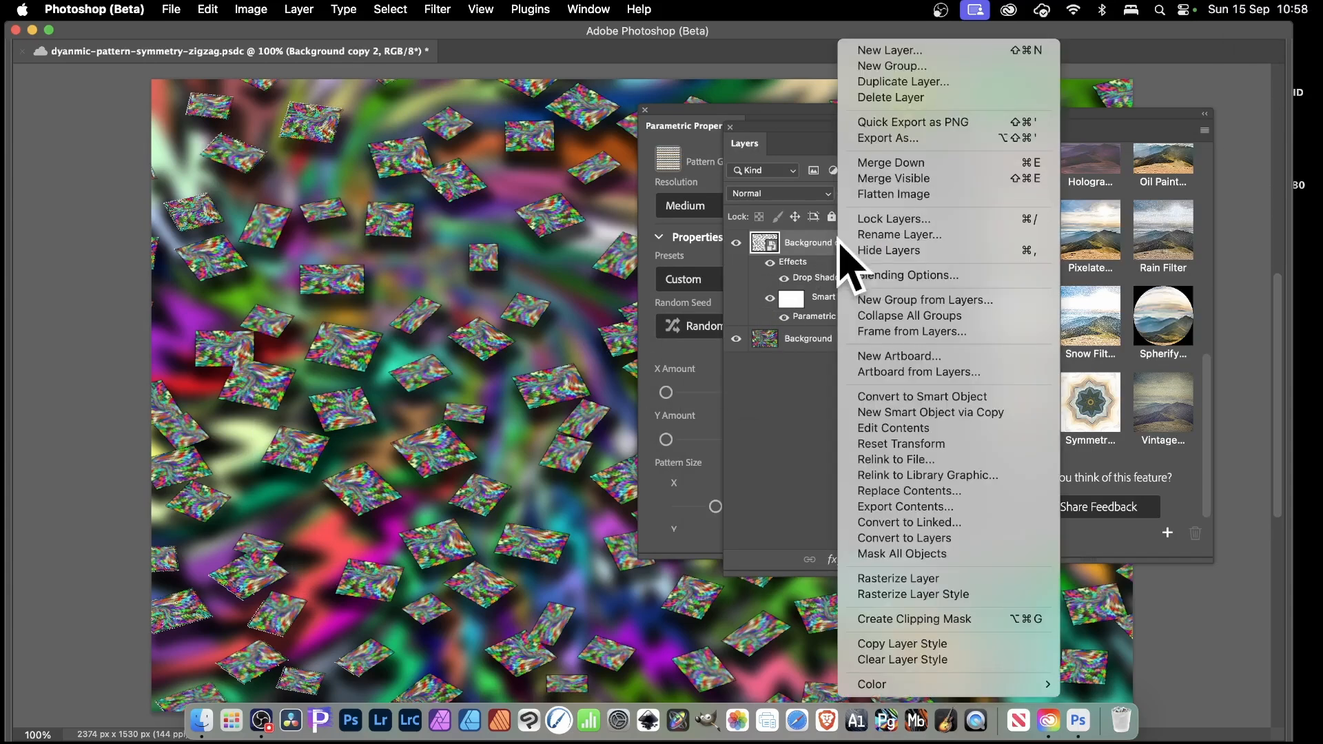
pyautogui.click(921, 81)
pyautogui.click(1091, 450)
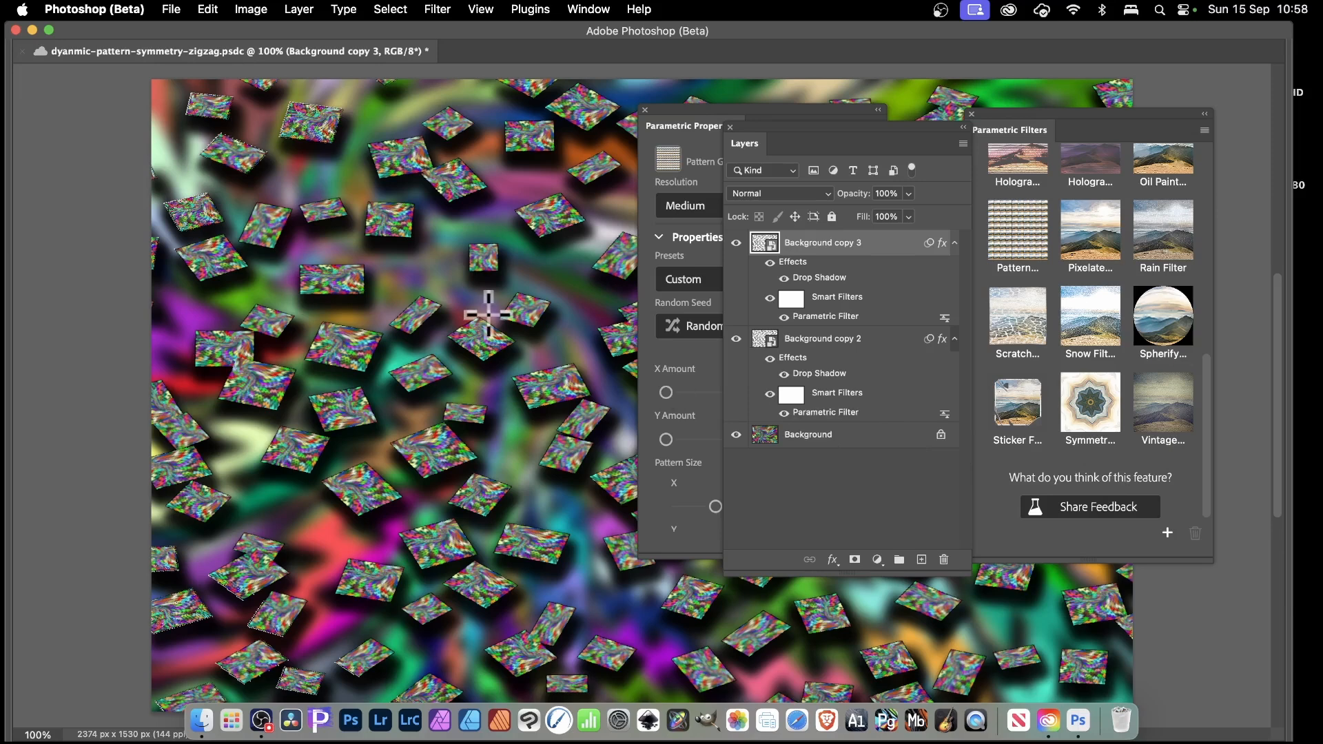
# - Randomize the Pattern Generator seed of the Background copy 3 layer and close the filter's settings
pyautogui.click(844, 317)
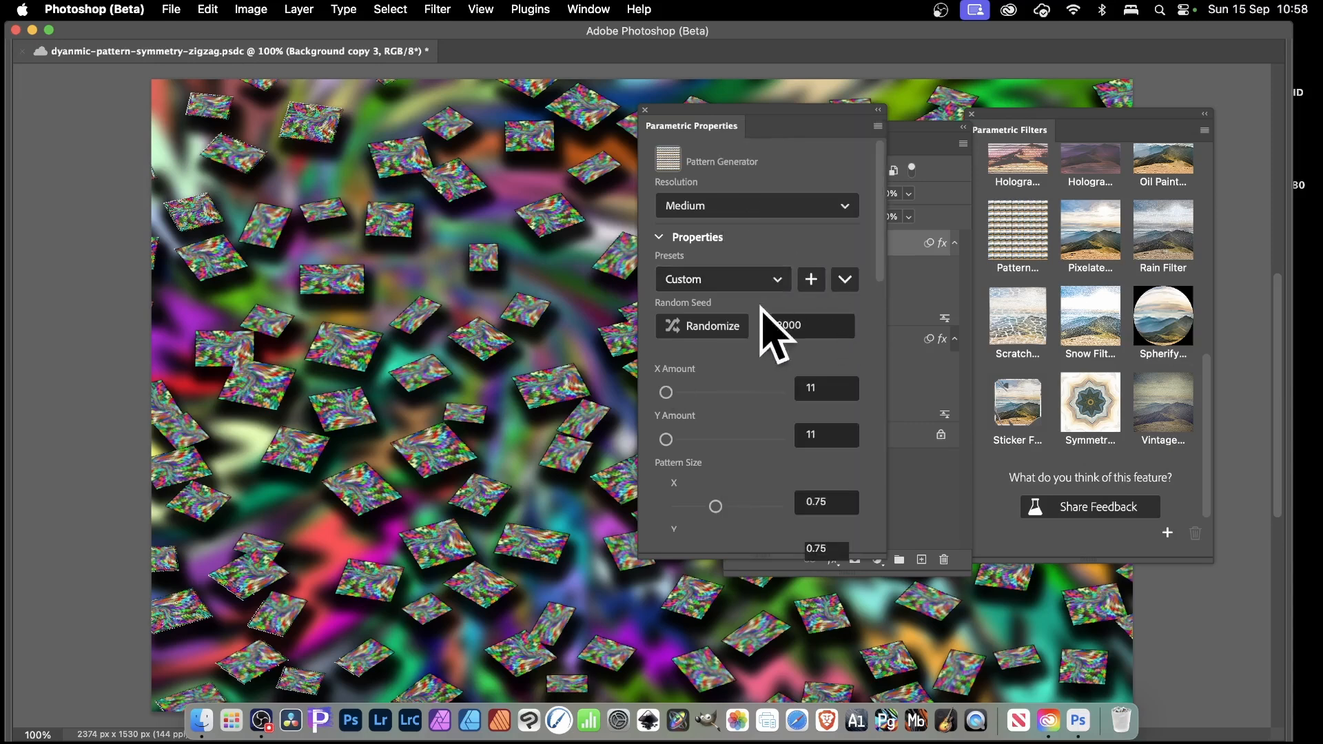
pyautogui.click(700, 327)
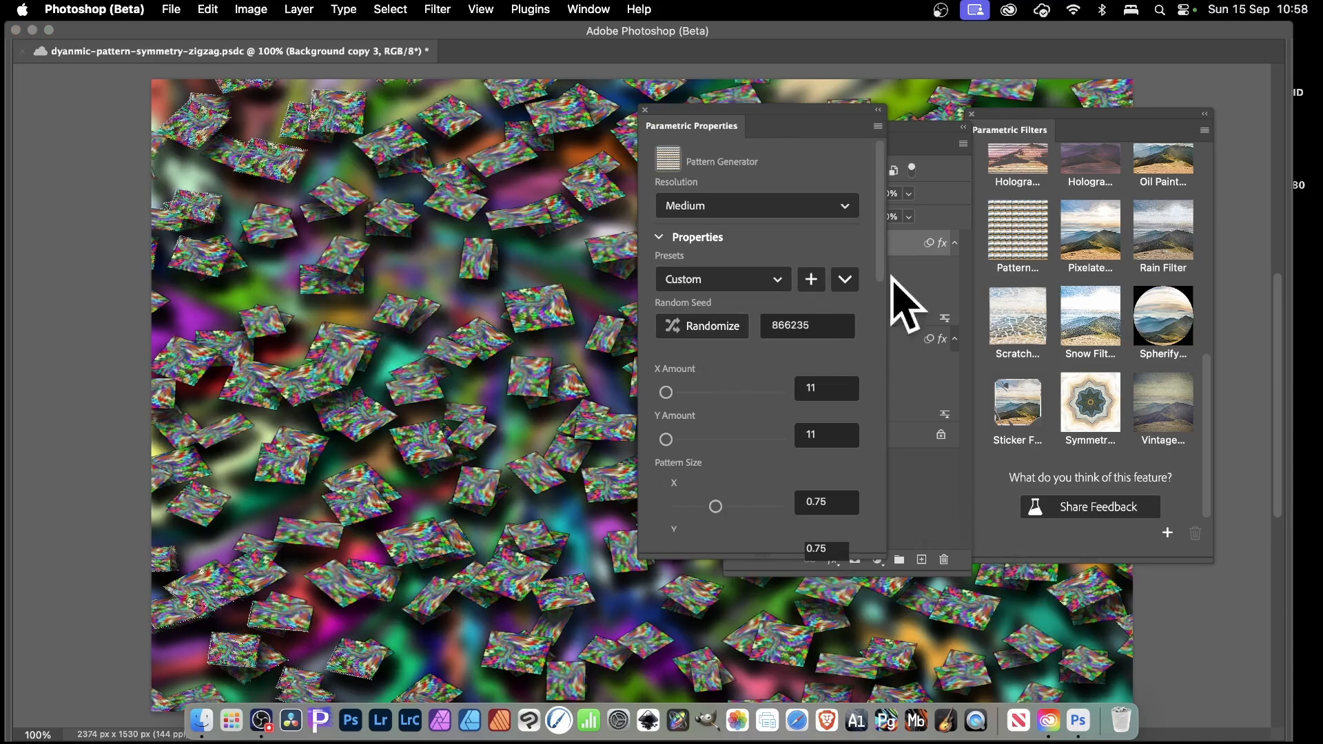
pyautogui.click(645, 112)
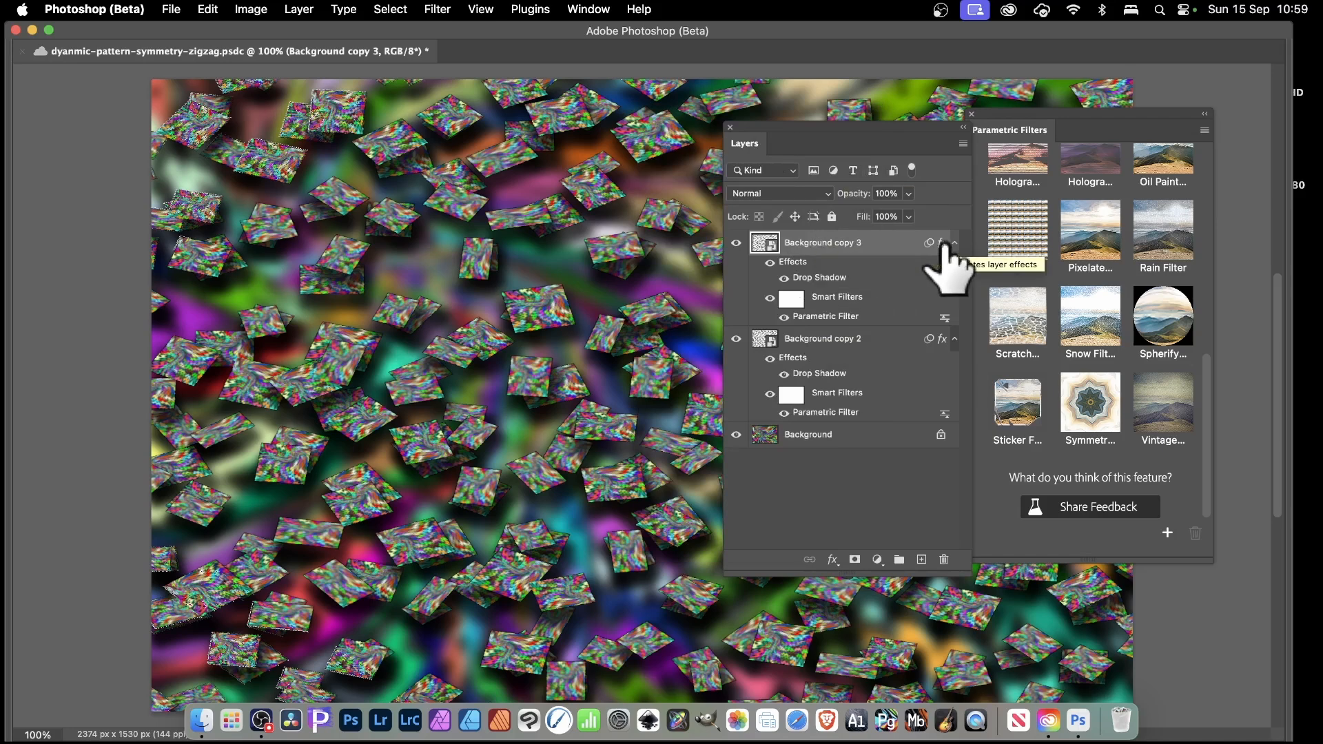
# - Apply a Twirl distortion with an angle of 139 degrees to the Background copy 3 layer
pyautogui.click(437, 9)
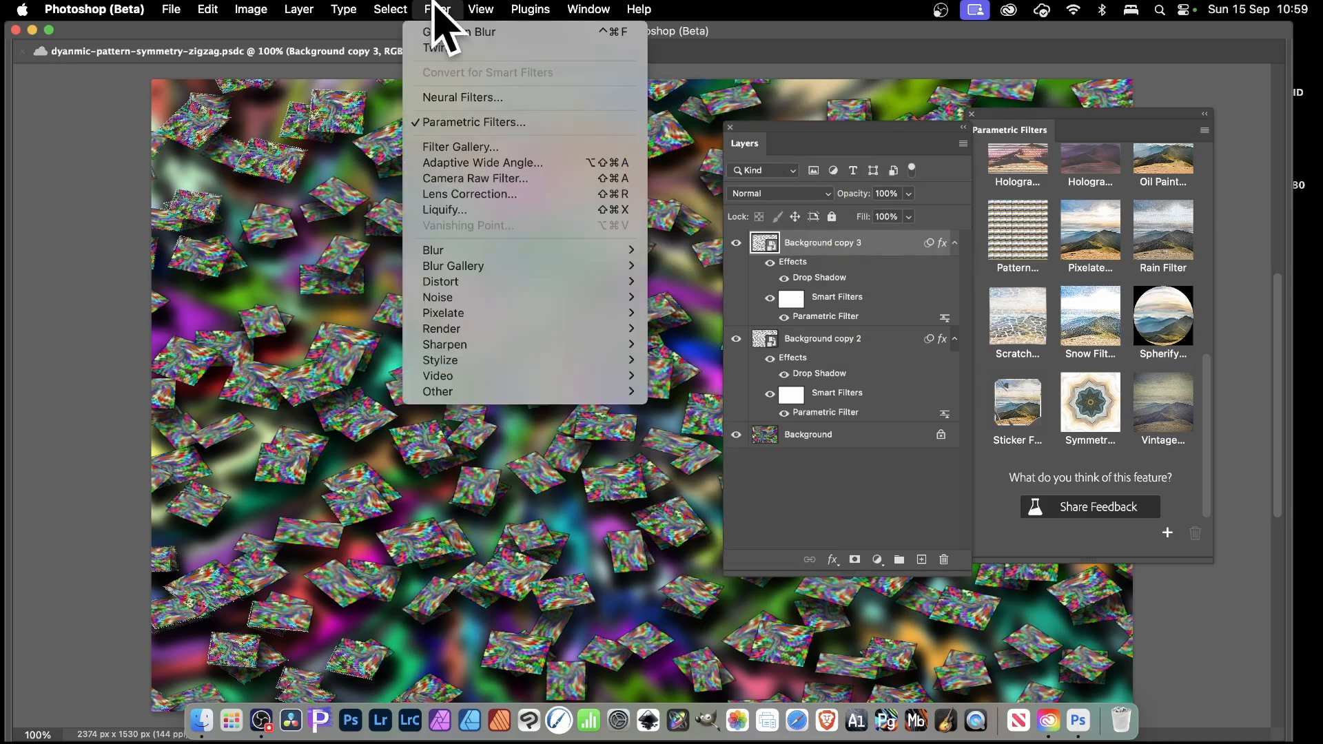
pyautogui.moveTo(451, 282)
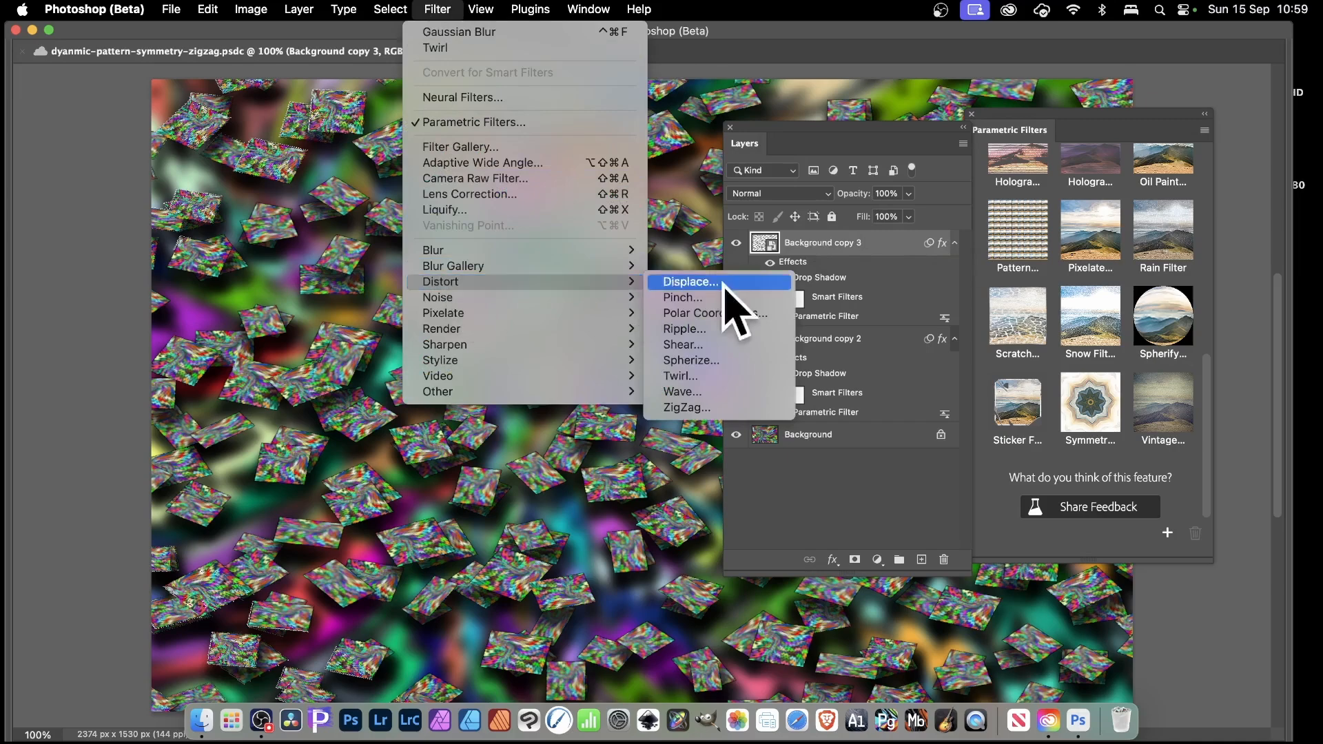
pyautogui.click(709, 372)
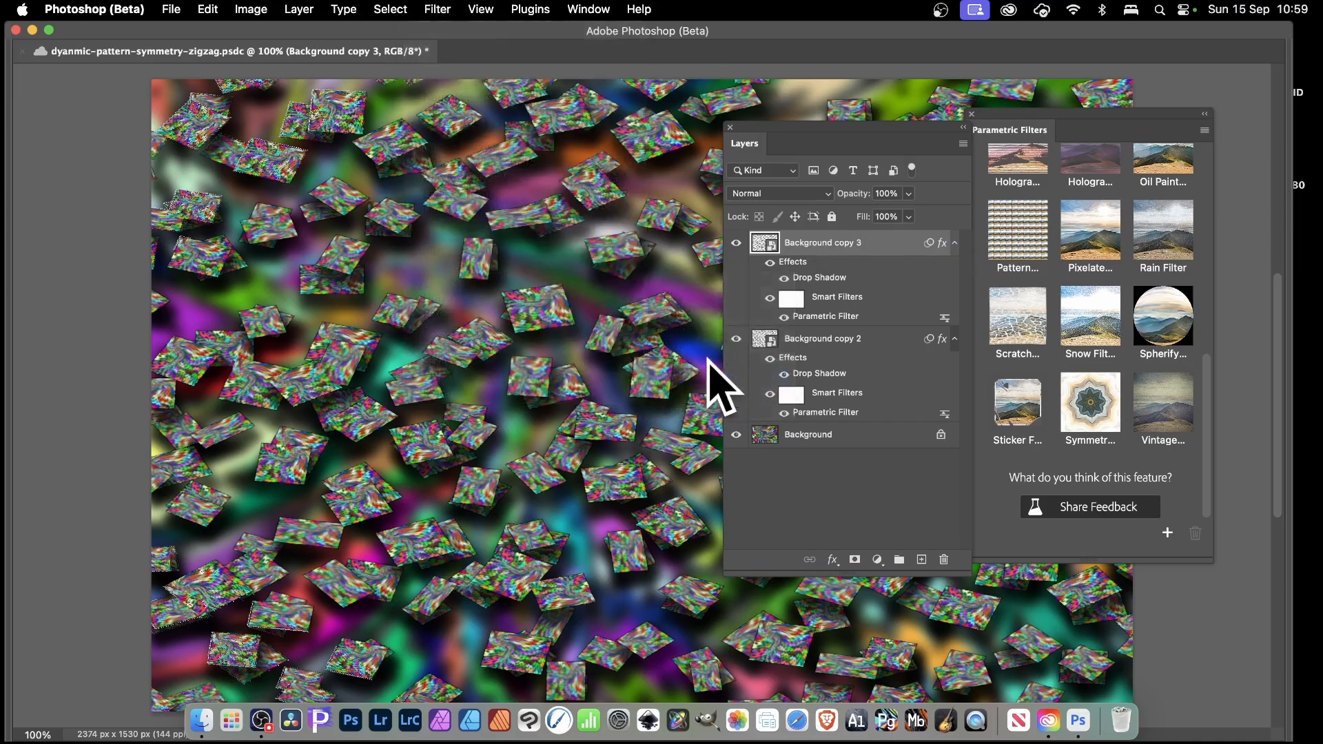
pyautogui.moveTo(706, 388); pyautogui.dragTo(671, 388)
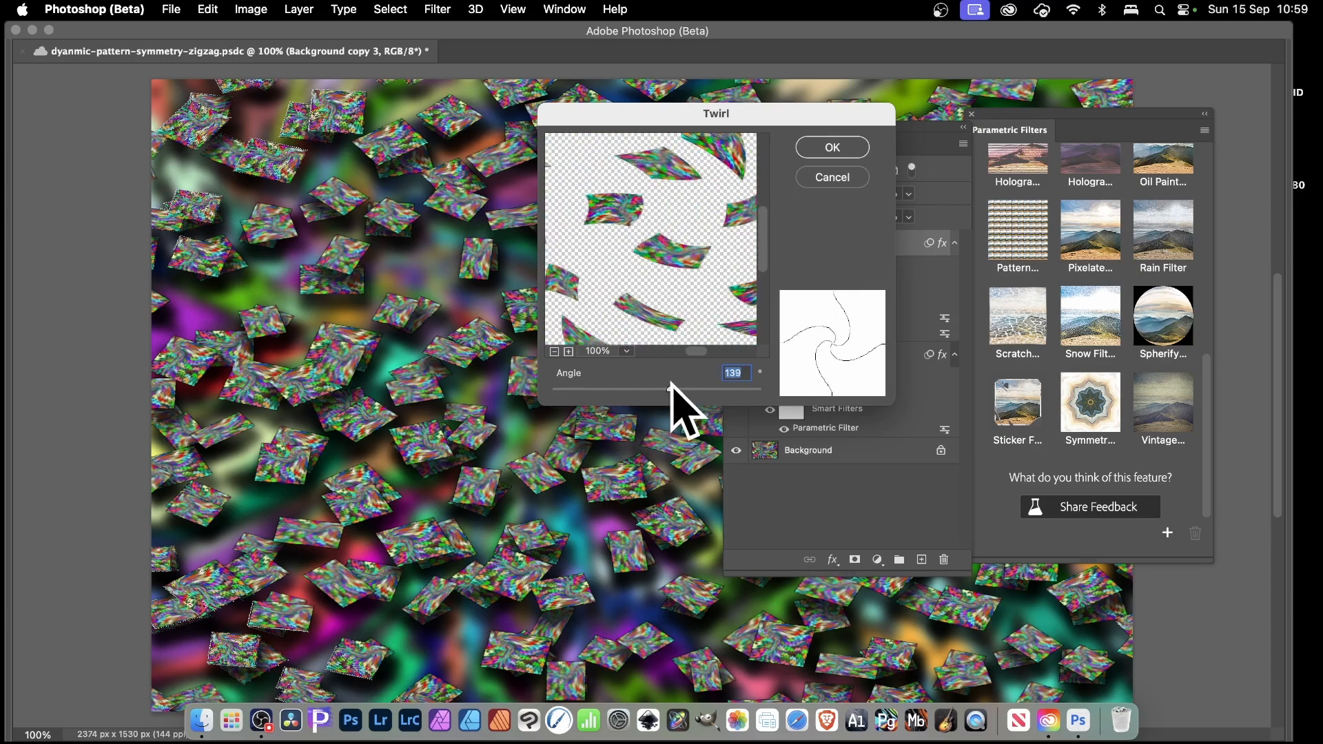
pyautogui.click(832, 147)
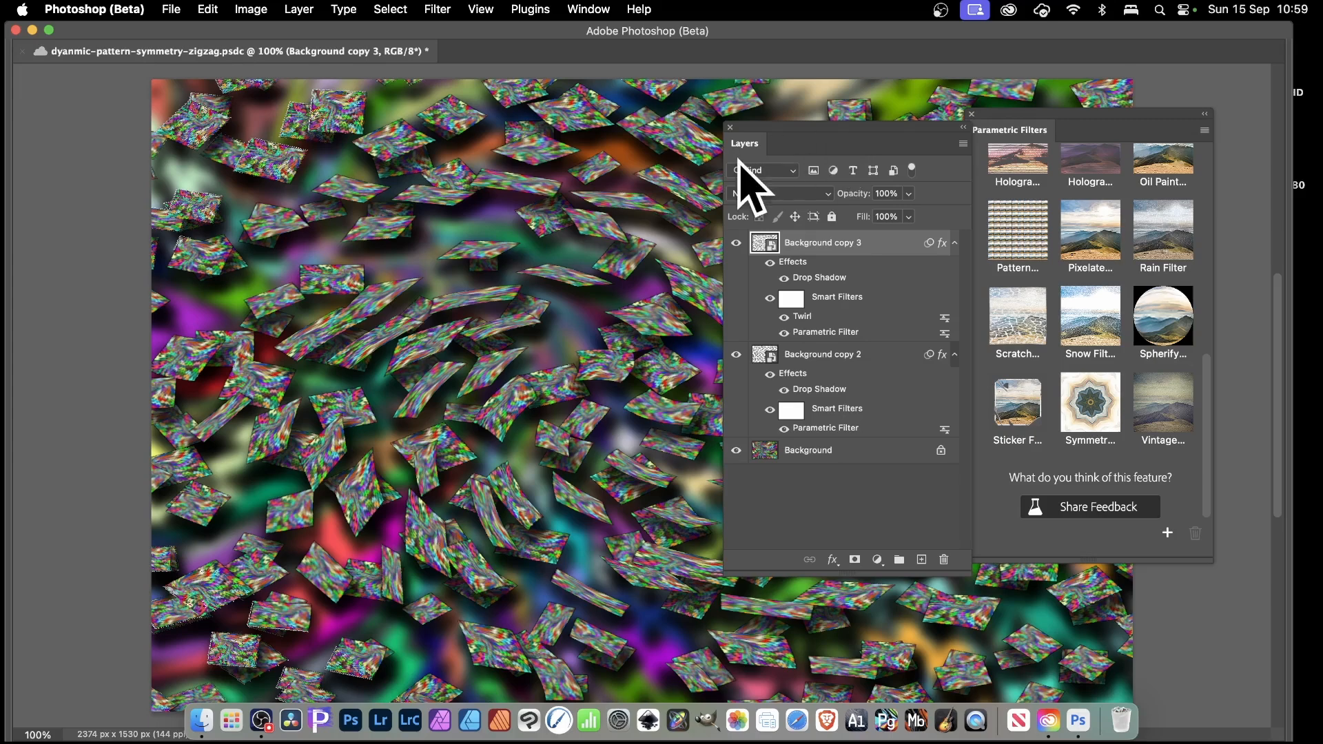
# - Apply an Oil Paint filter to the Background copy 3 layer with stylization 7.3 and cleanliness 7.8
pyautogui.click(438, 9)
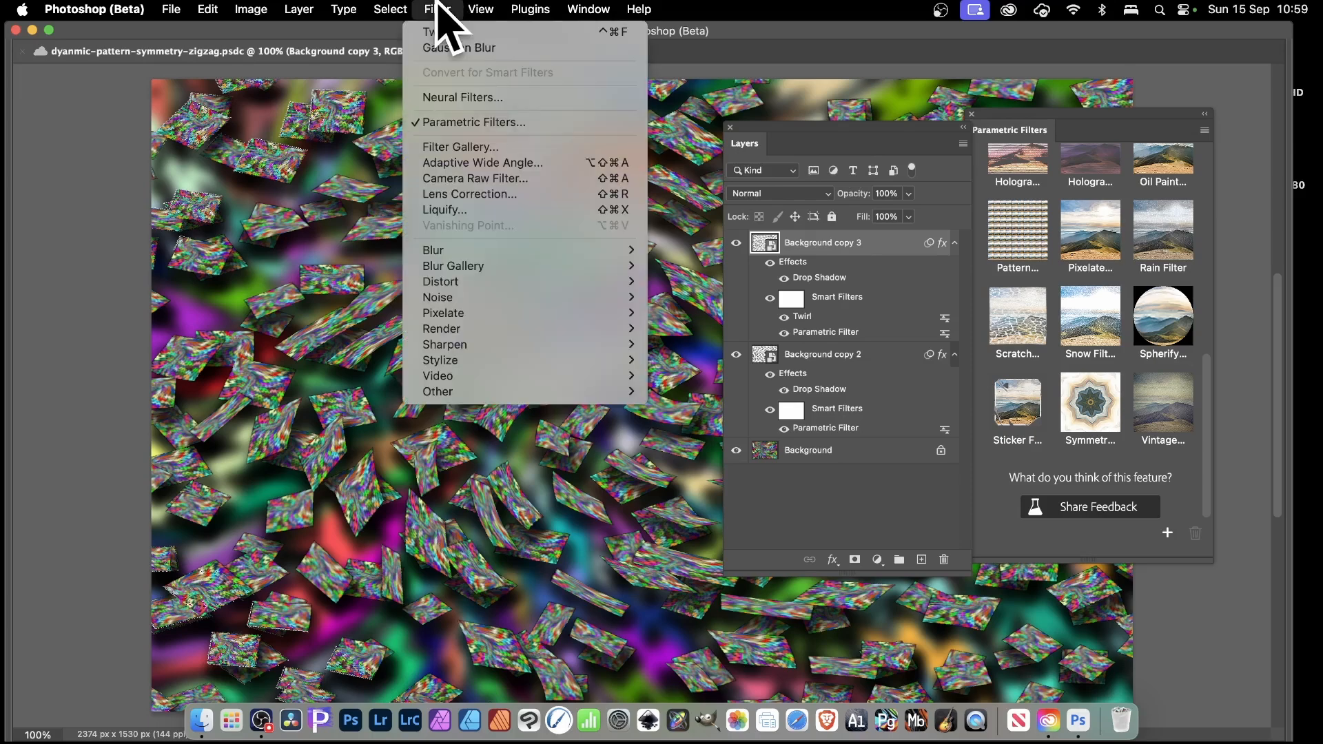
pyautogui.moveTo(458, 361)
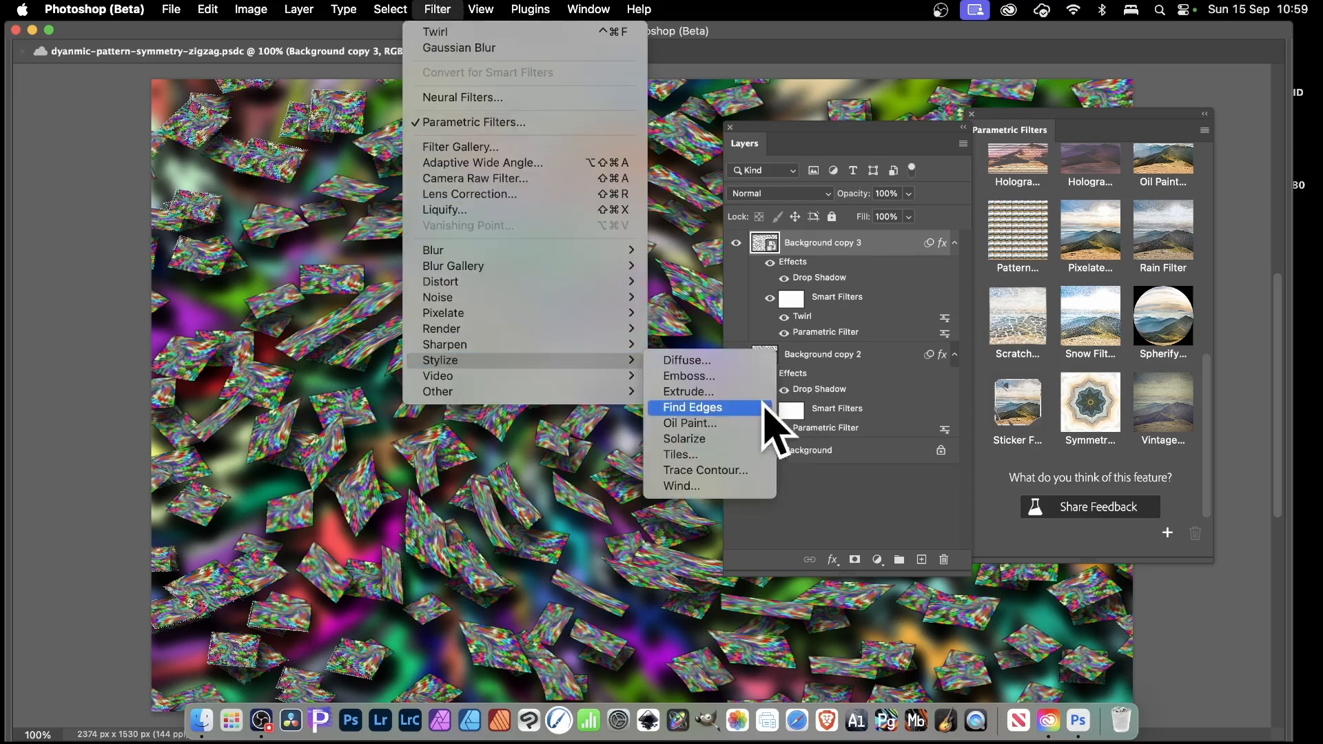
pyautogui.click(713, 425)
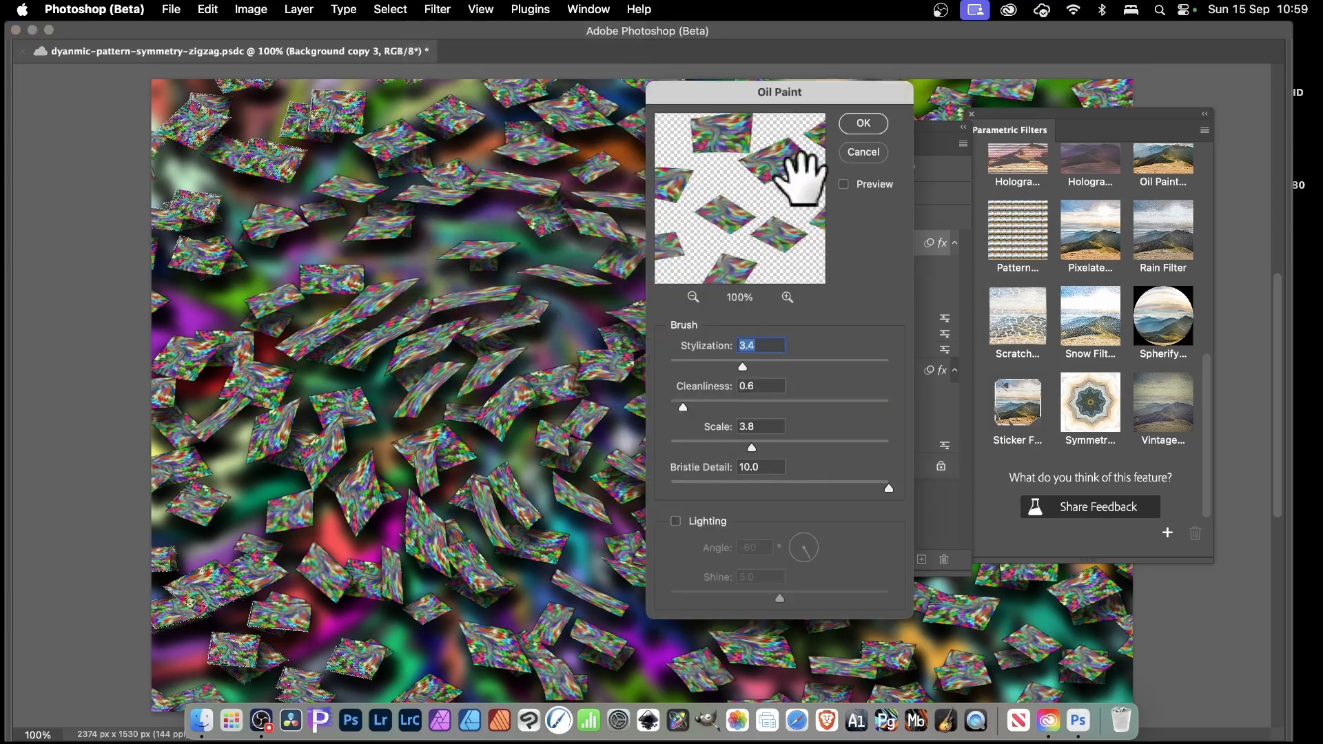
pyautogui.moveTo(742, 367); pyautogui.dragTo(841, 407)
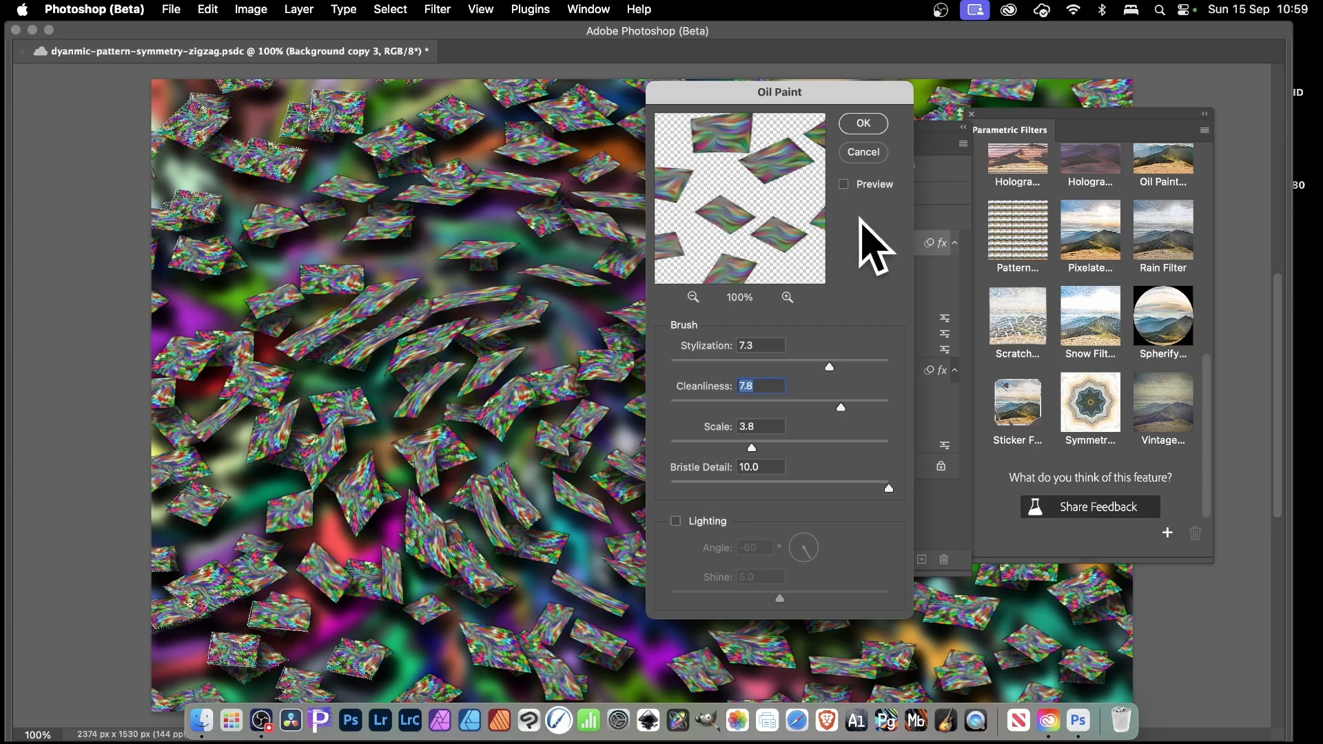
pyautogui.click(863, 124)
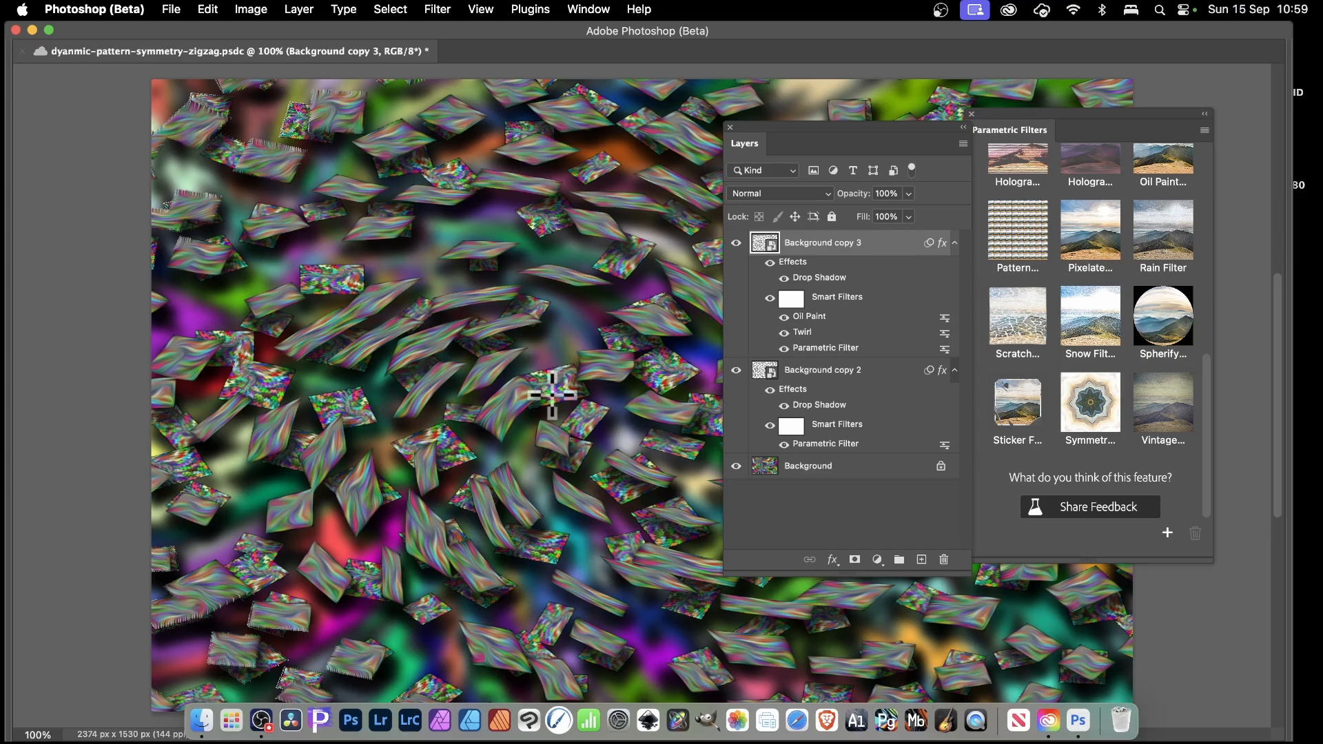
# - Apply the Pattern Generator filter to the Background layer with an X amount of 11 and a Y amount of 17
pyautogui.click(808, 473)
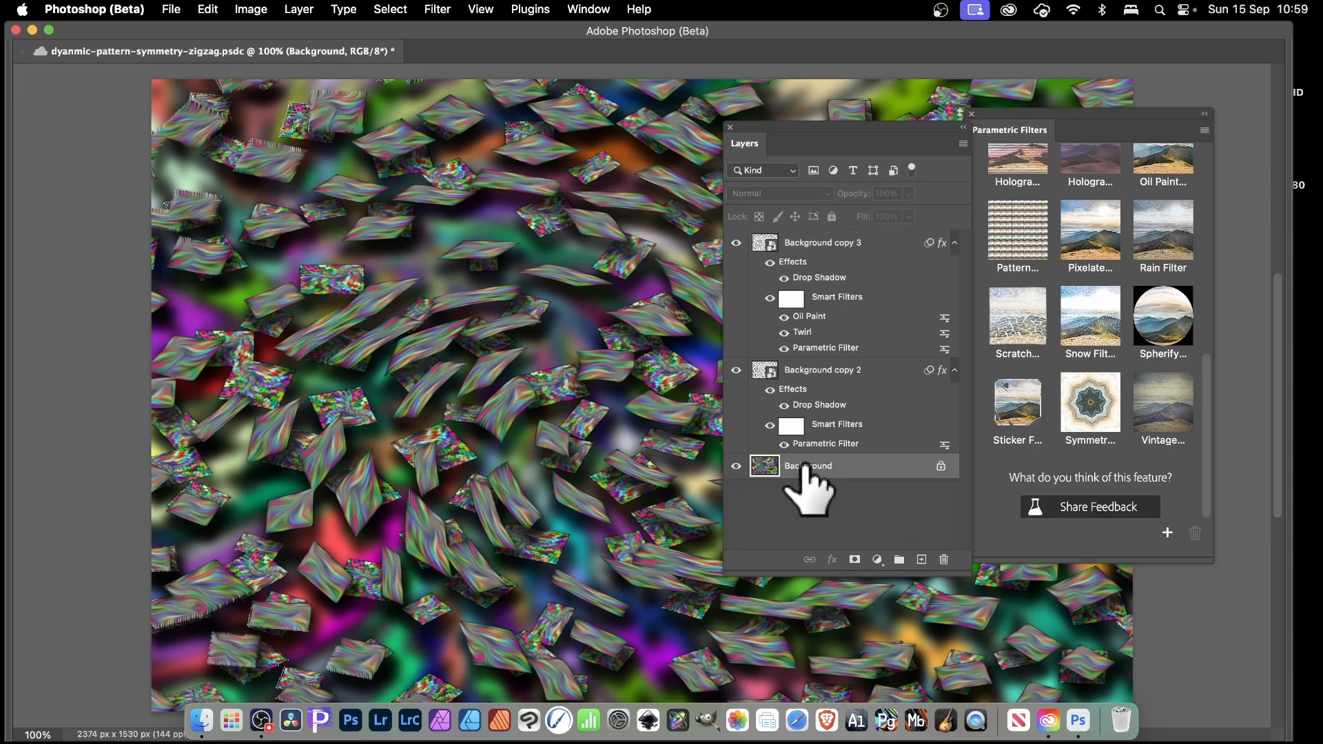
pyautogui.click(1015, 230)
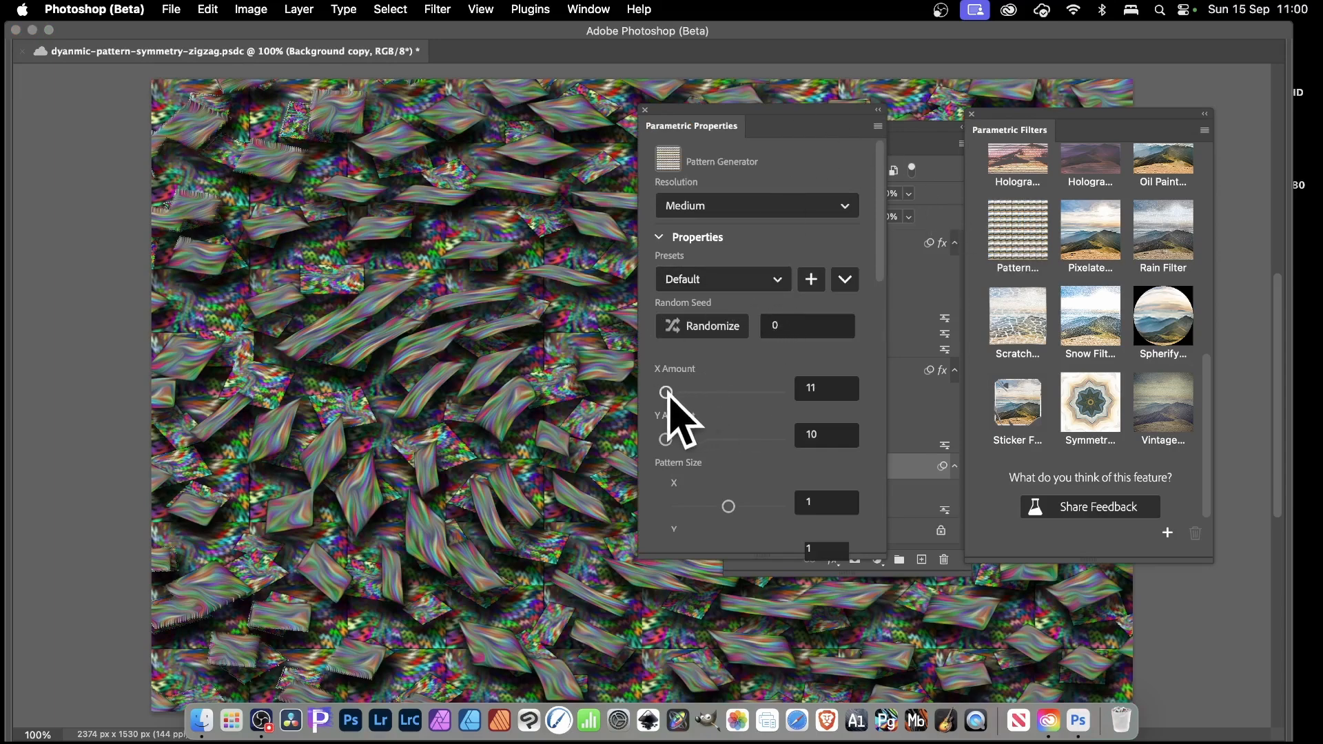
pyautogui.moveTo(667, 440); pyautogui.dragTo(666, 441)
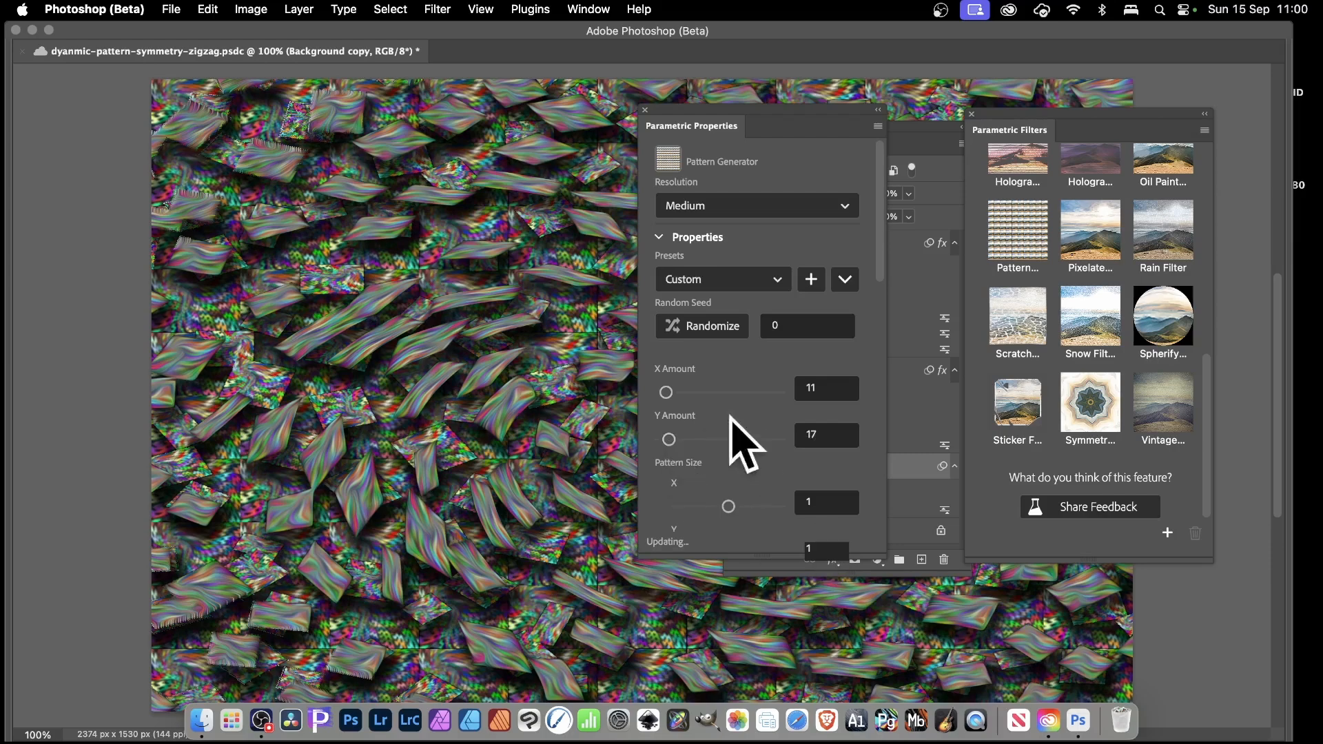
# - Set the new pattern's random size variation to 0.03 in X and 0.19 in Y
pyautogui.scroll(-8, 733, 437)
pyautogui.scroll(-3, 678, 498)
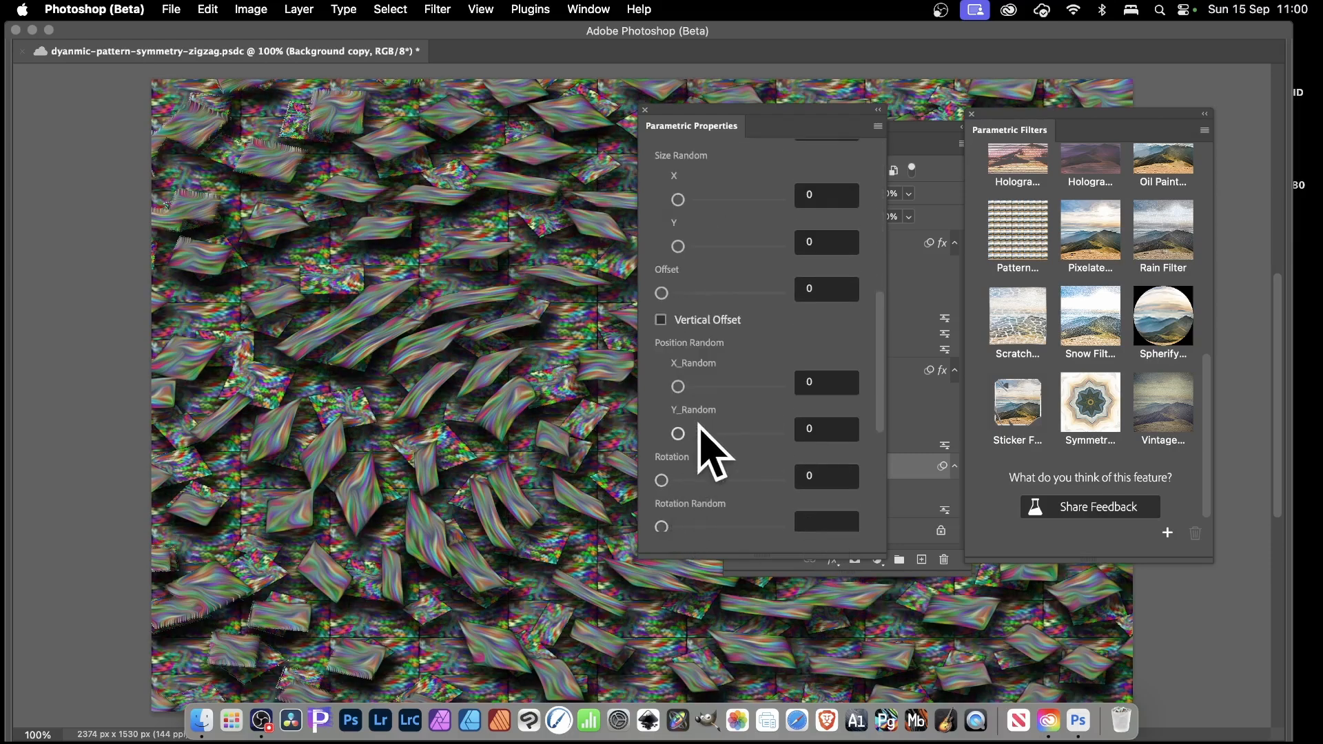
pyautogui.scroll(12, 774, 272)
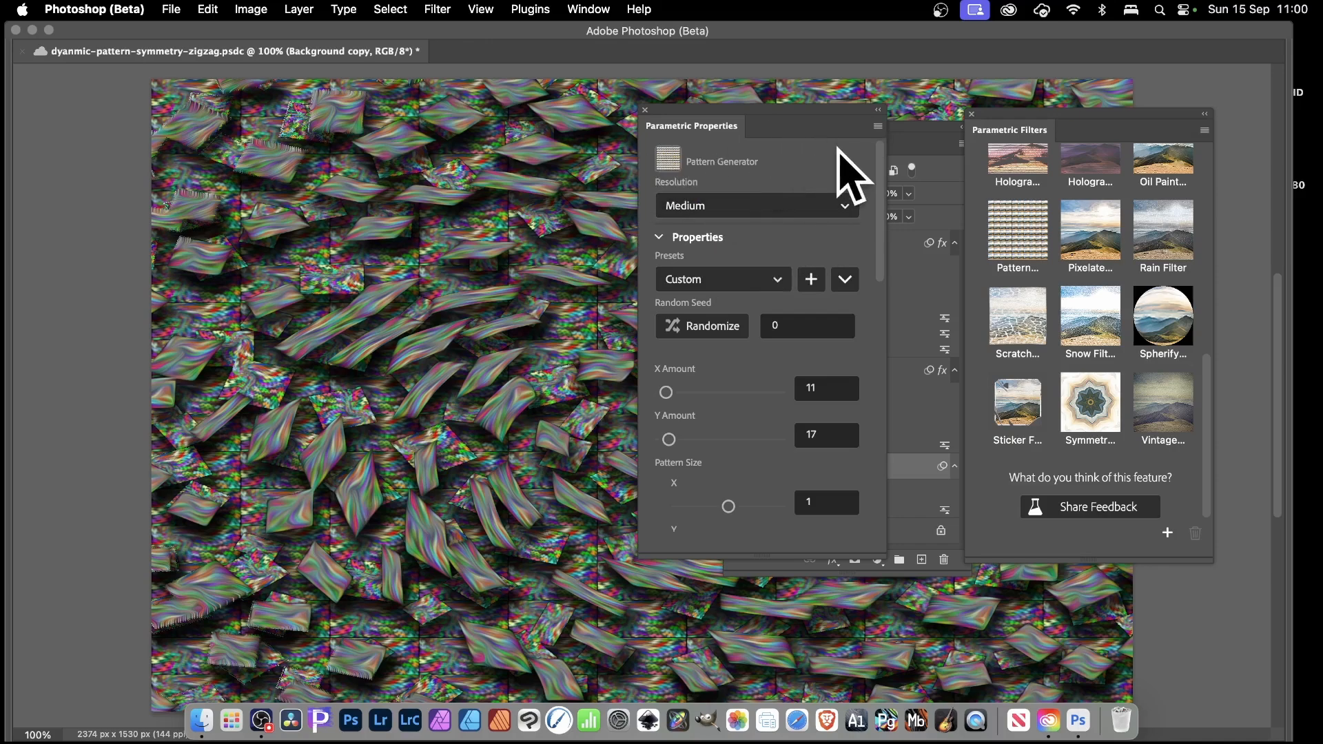
pyautogui.scroll(-5, 765, 358)
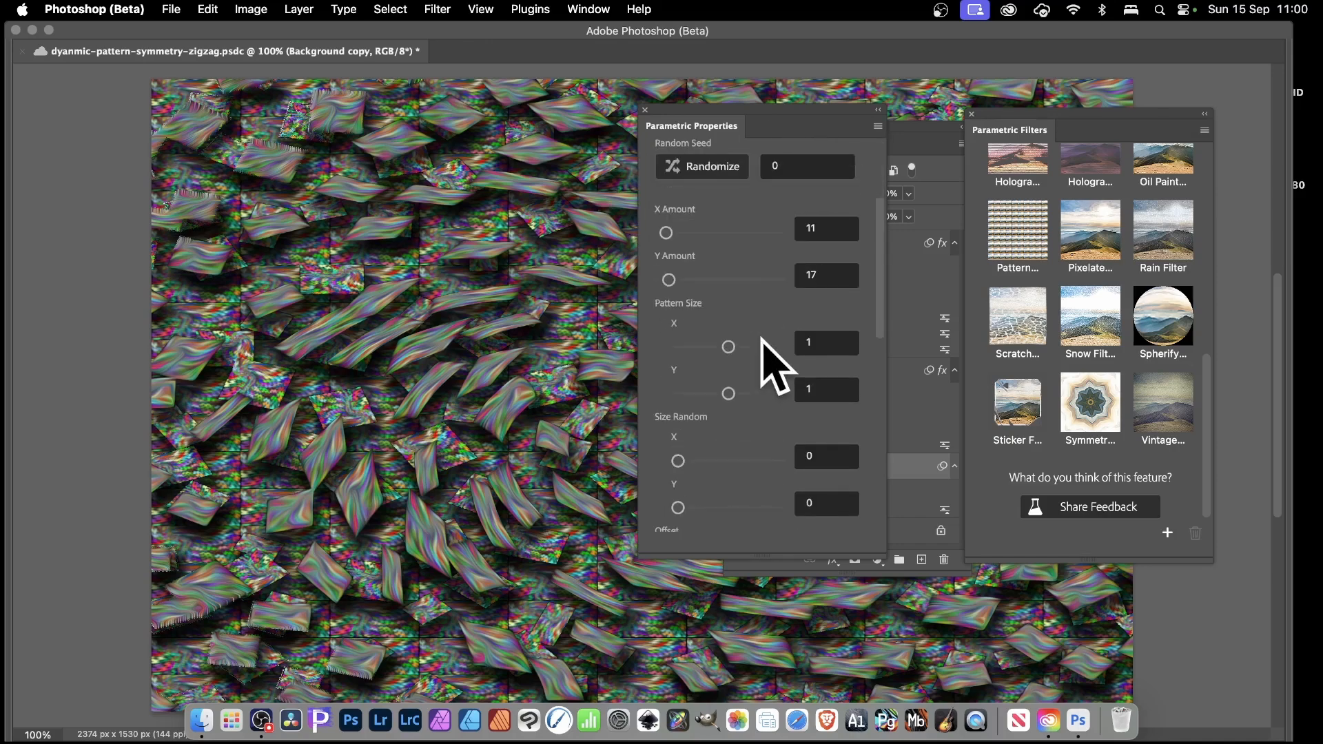
pyautogui.scroll(-2, 763, 339)
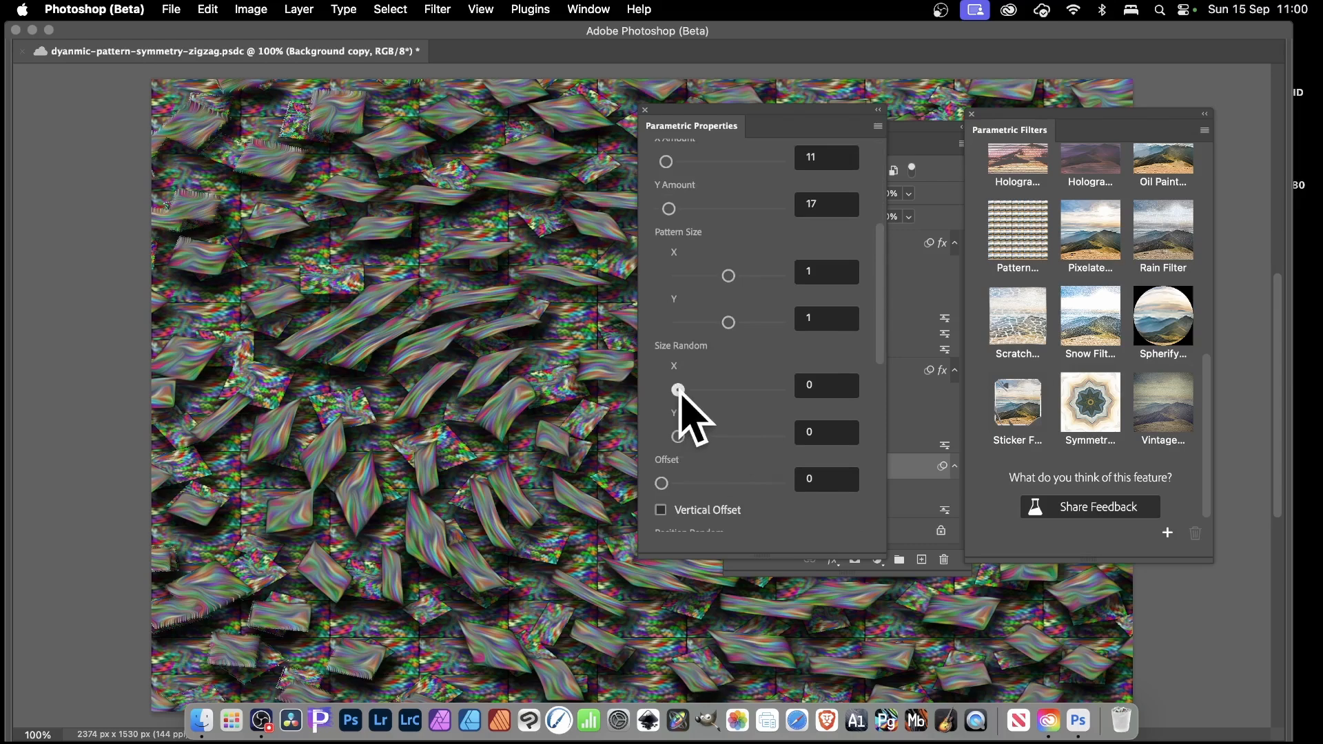
pyautogui.moveTo(681, 390); pyautogui.dragTo(682, 390)
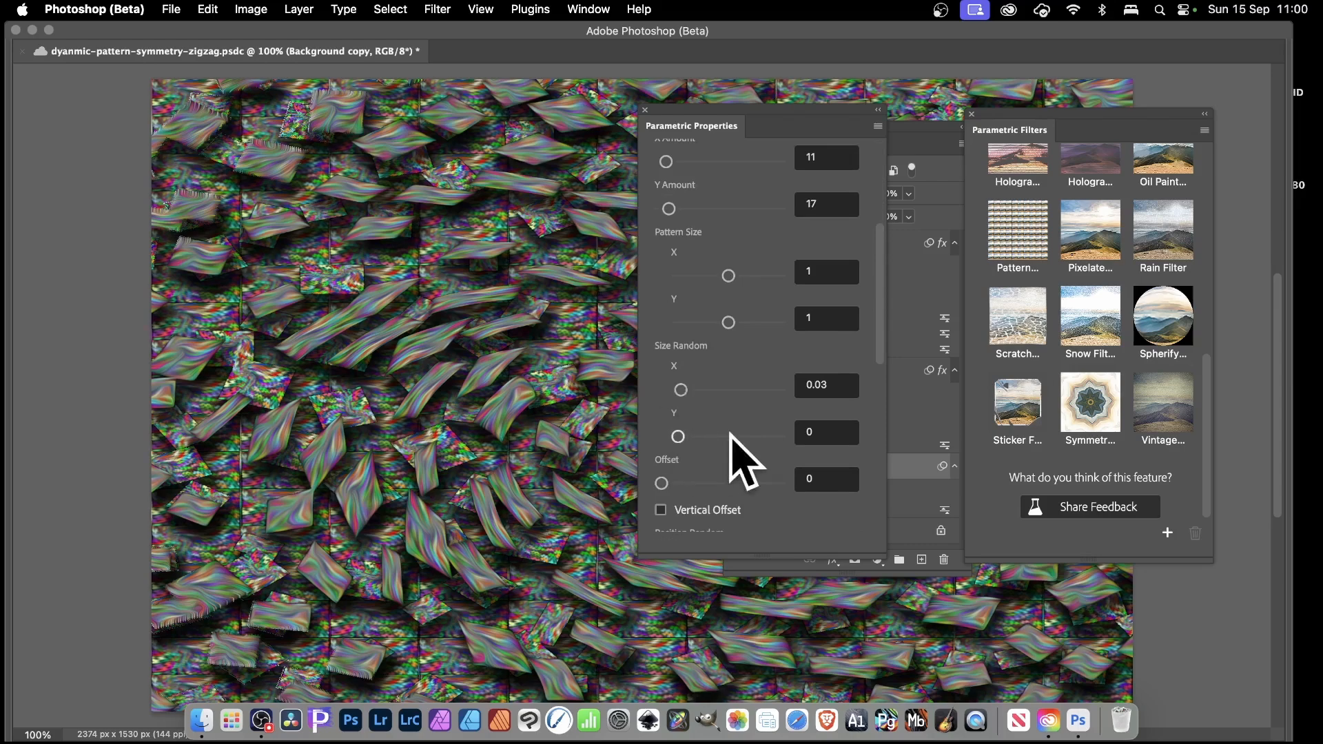
pyautogui.moveTo(680, 435); pyautogui.dragTo(697, 436)
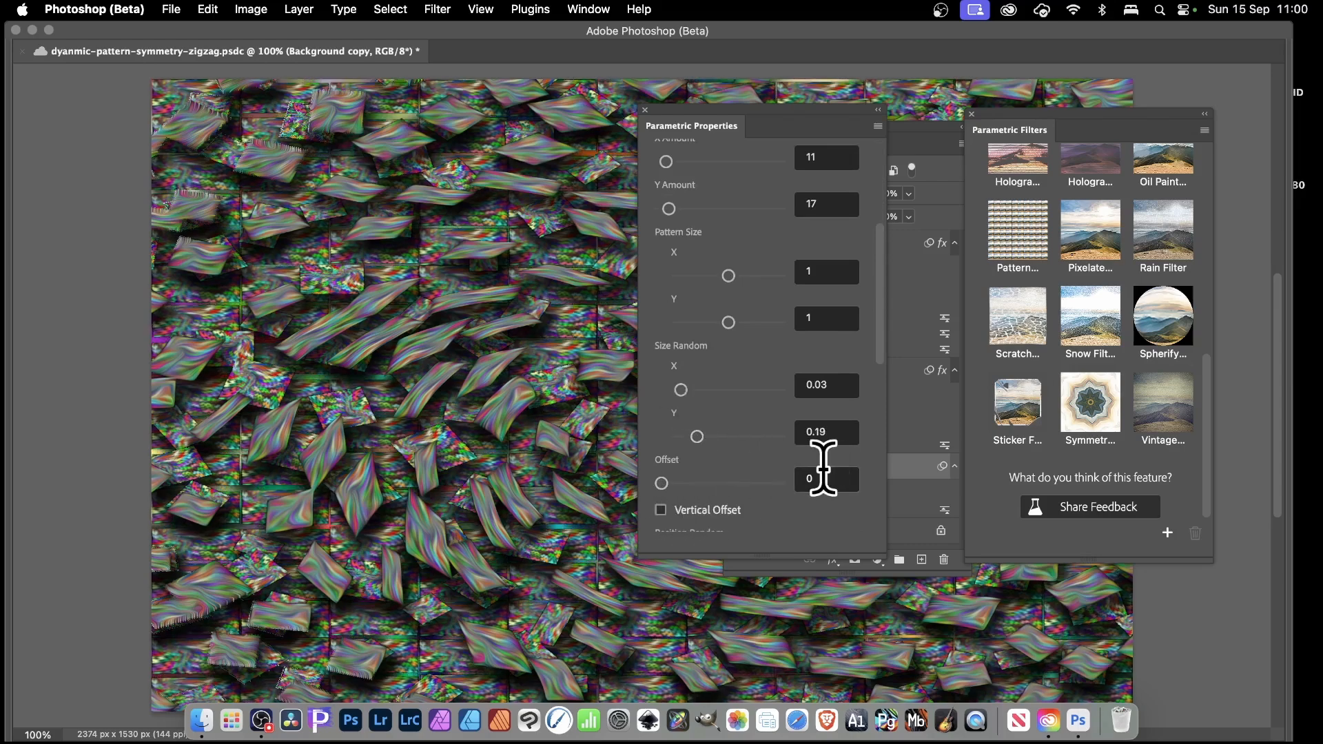
# - Set the pattern's random rotation to 0.31 and close the Pattern Generator settings
pyautogui.scroll(-3, 732, 463)
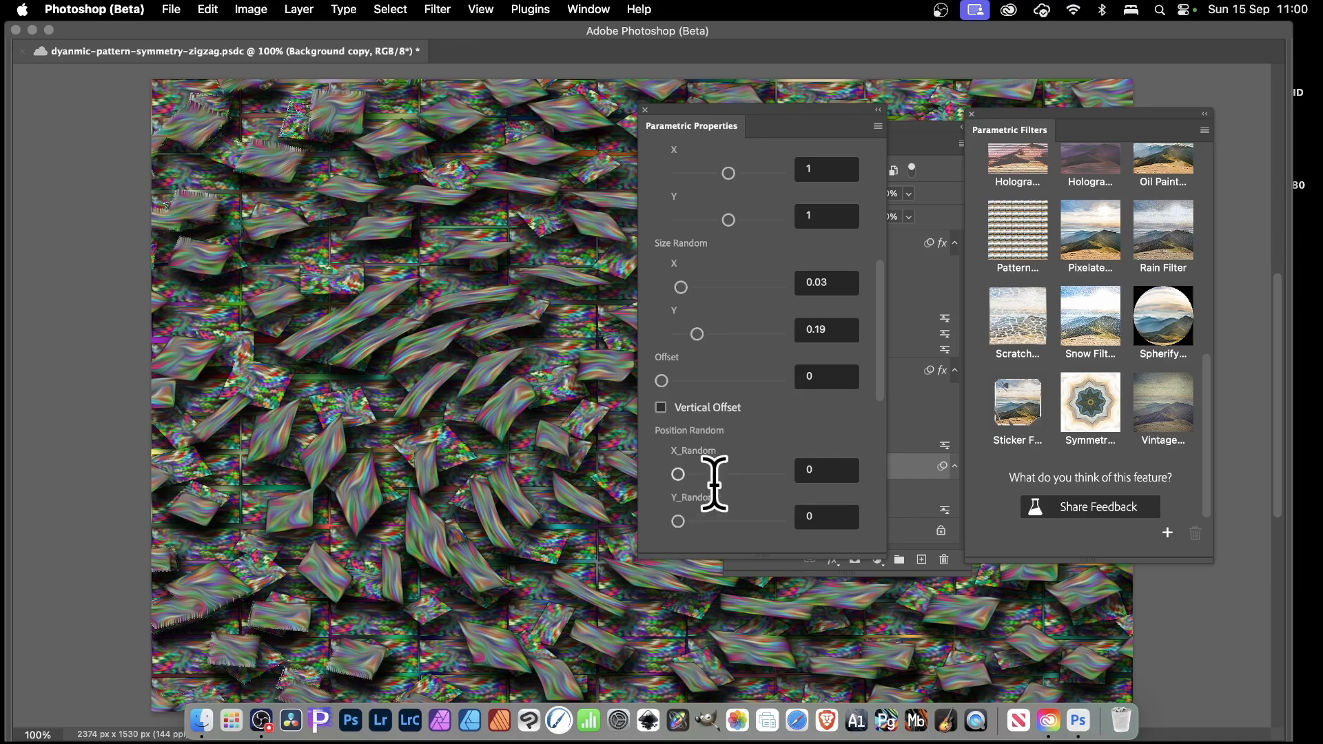
pyautogui.scroll(-5, 706, 475)
pyautogui.moveTo(702, 448); pyautogui.dragTo(703, 448)
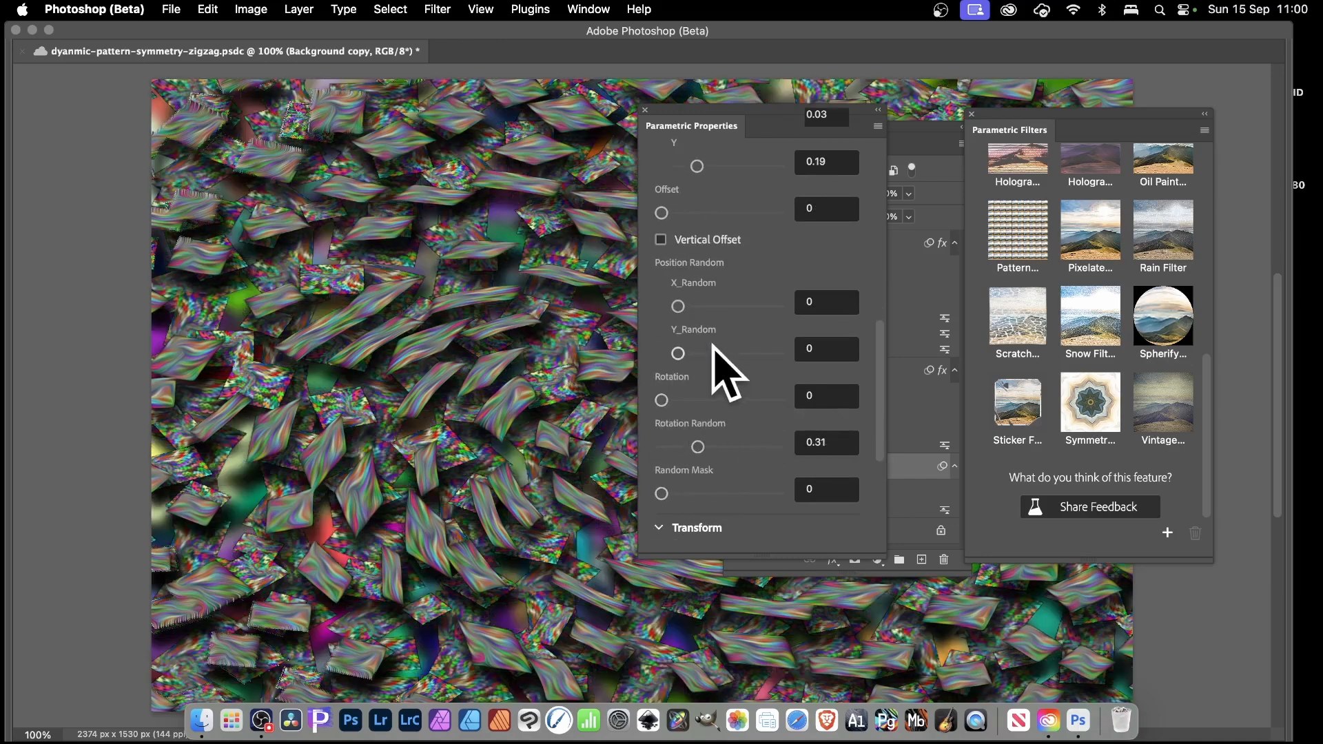
pyautogui.click(645, 110)
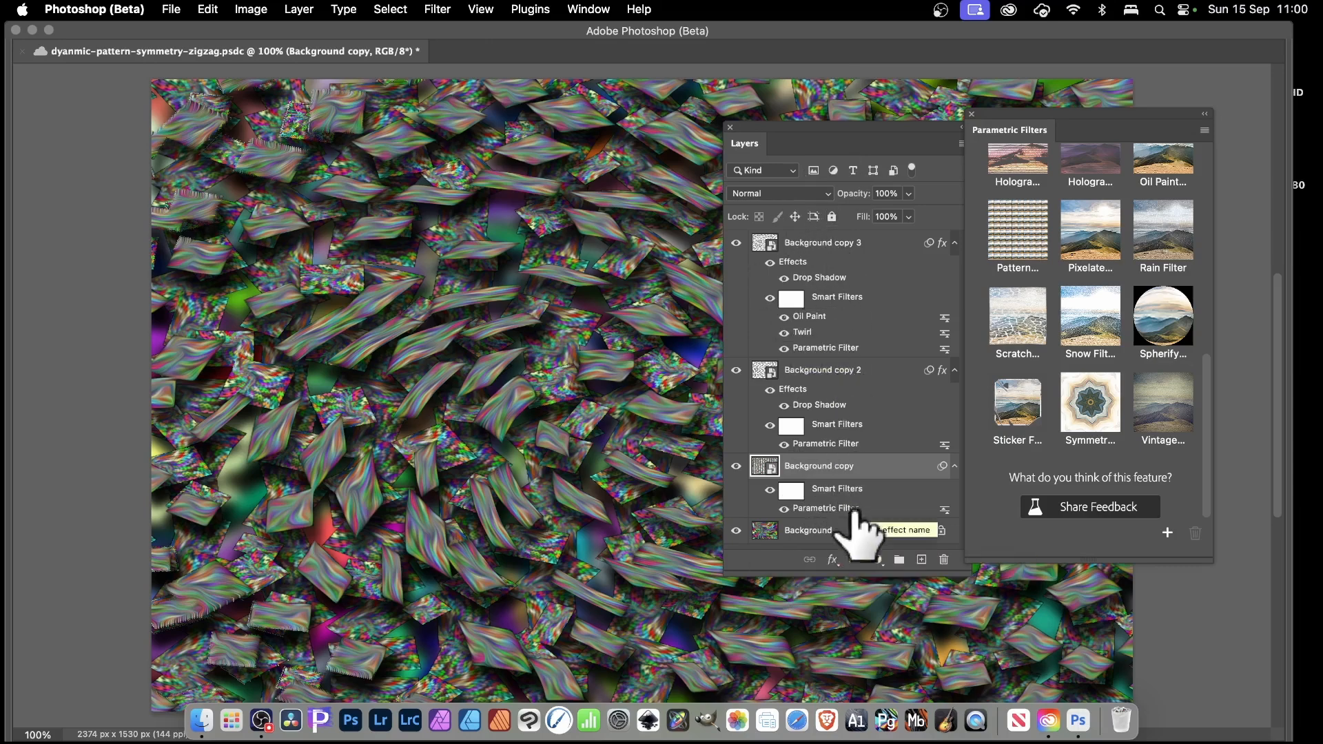
# - Select the Background copy layer and hide the layer list to uncover the artwork
pyautogui.click(882, 522)
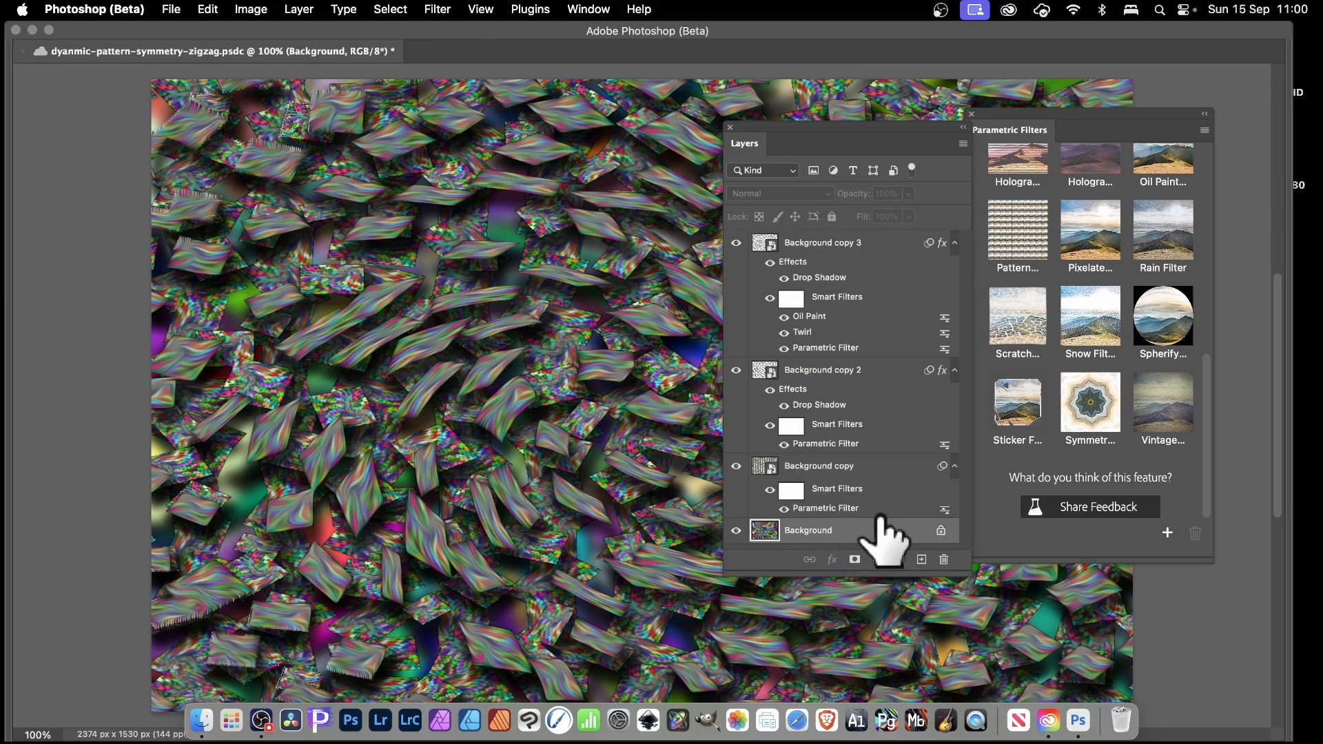
pyautogui.click(835, 467)
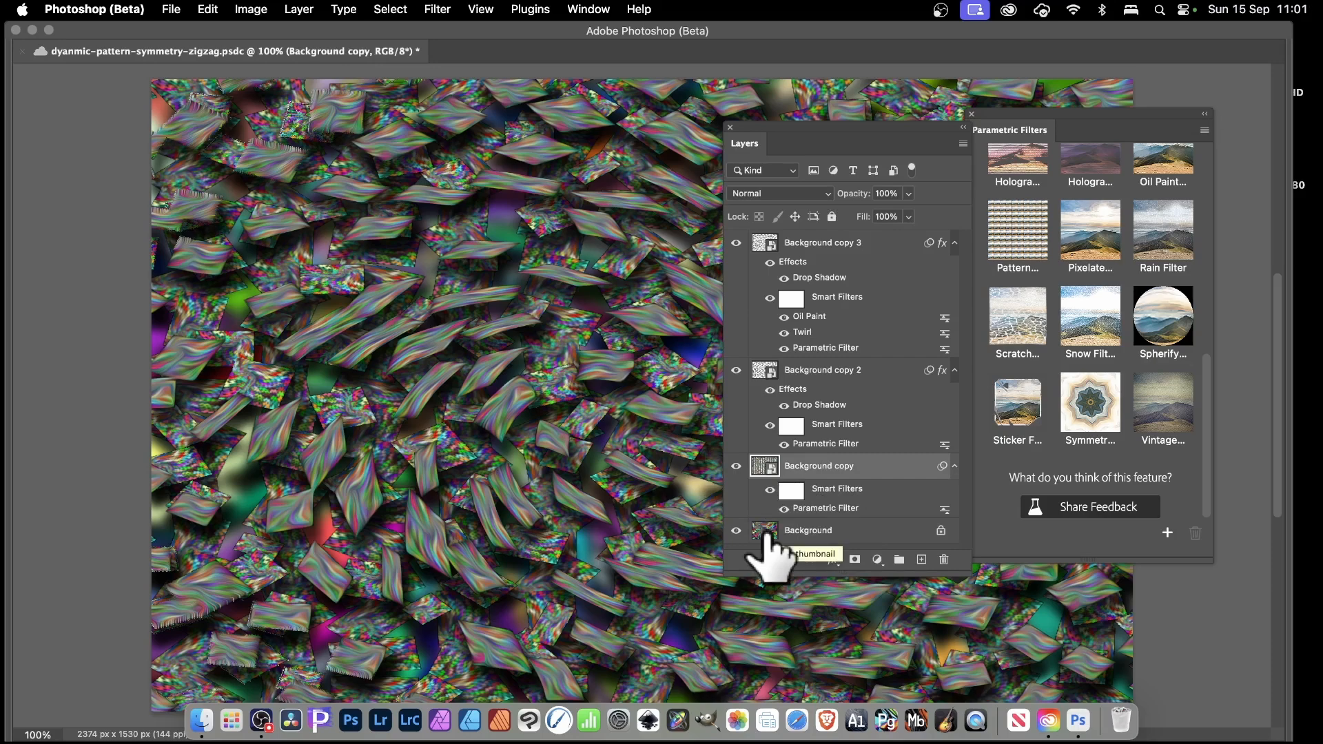
pyautogui.click(730, 128)
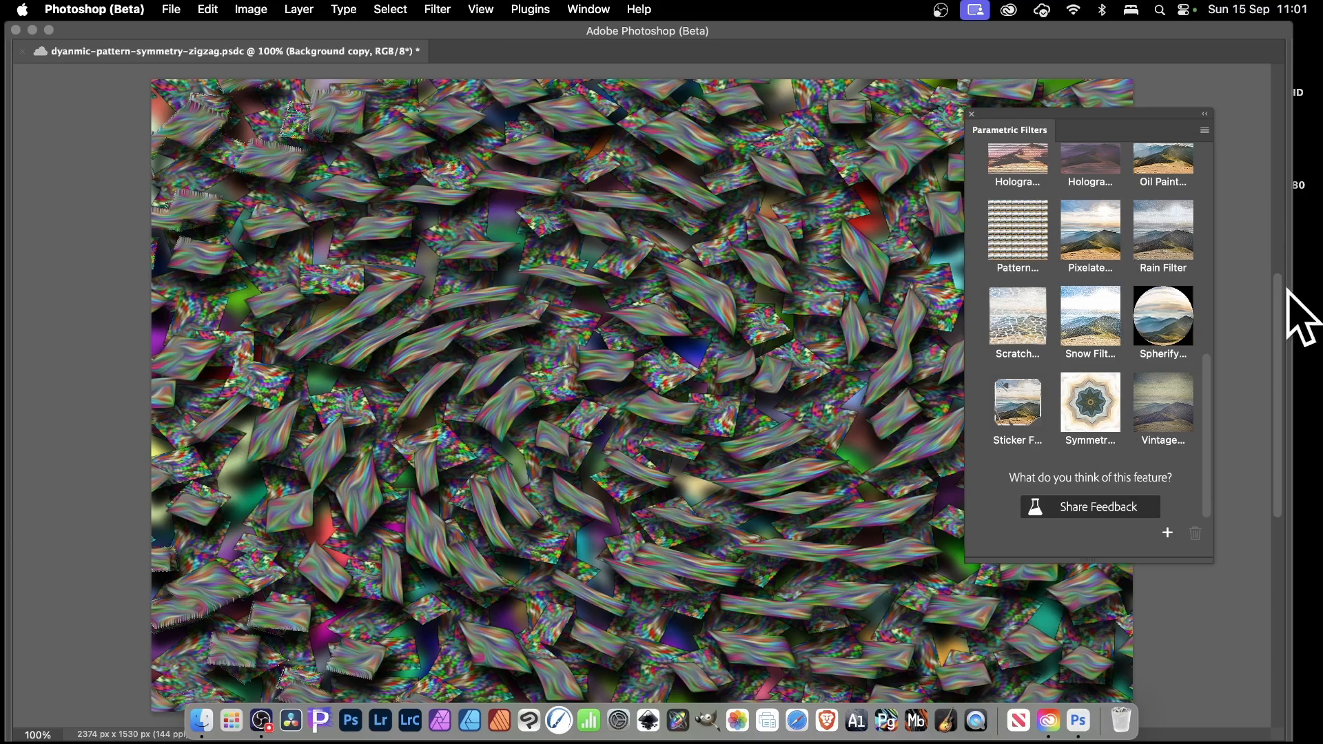
pyautogui.moveTo(1288, 295)
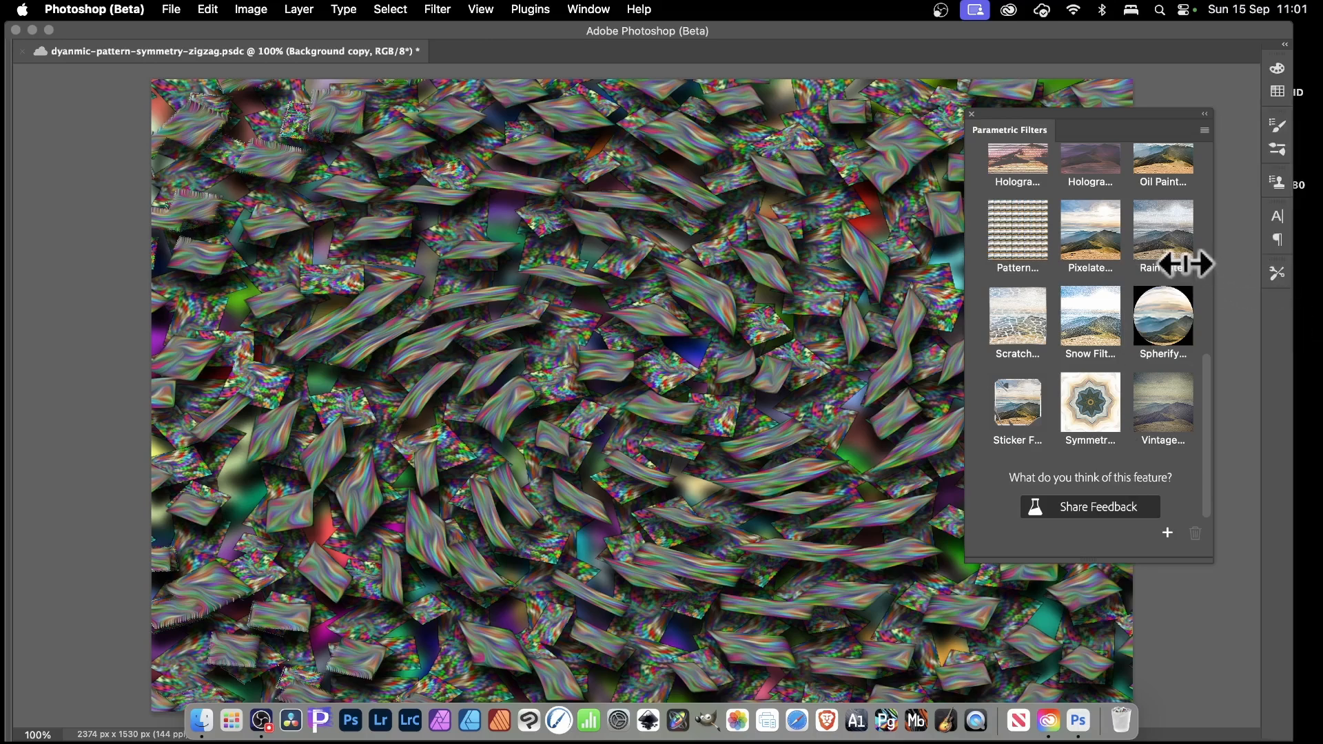